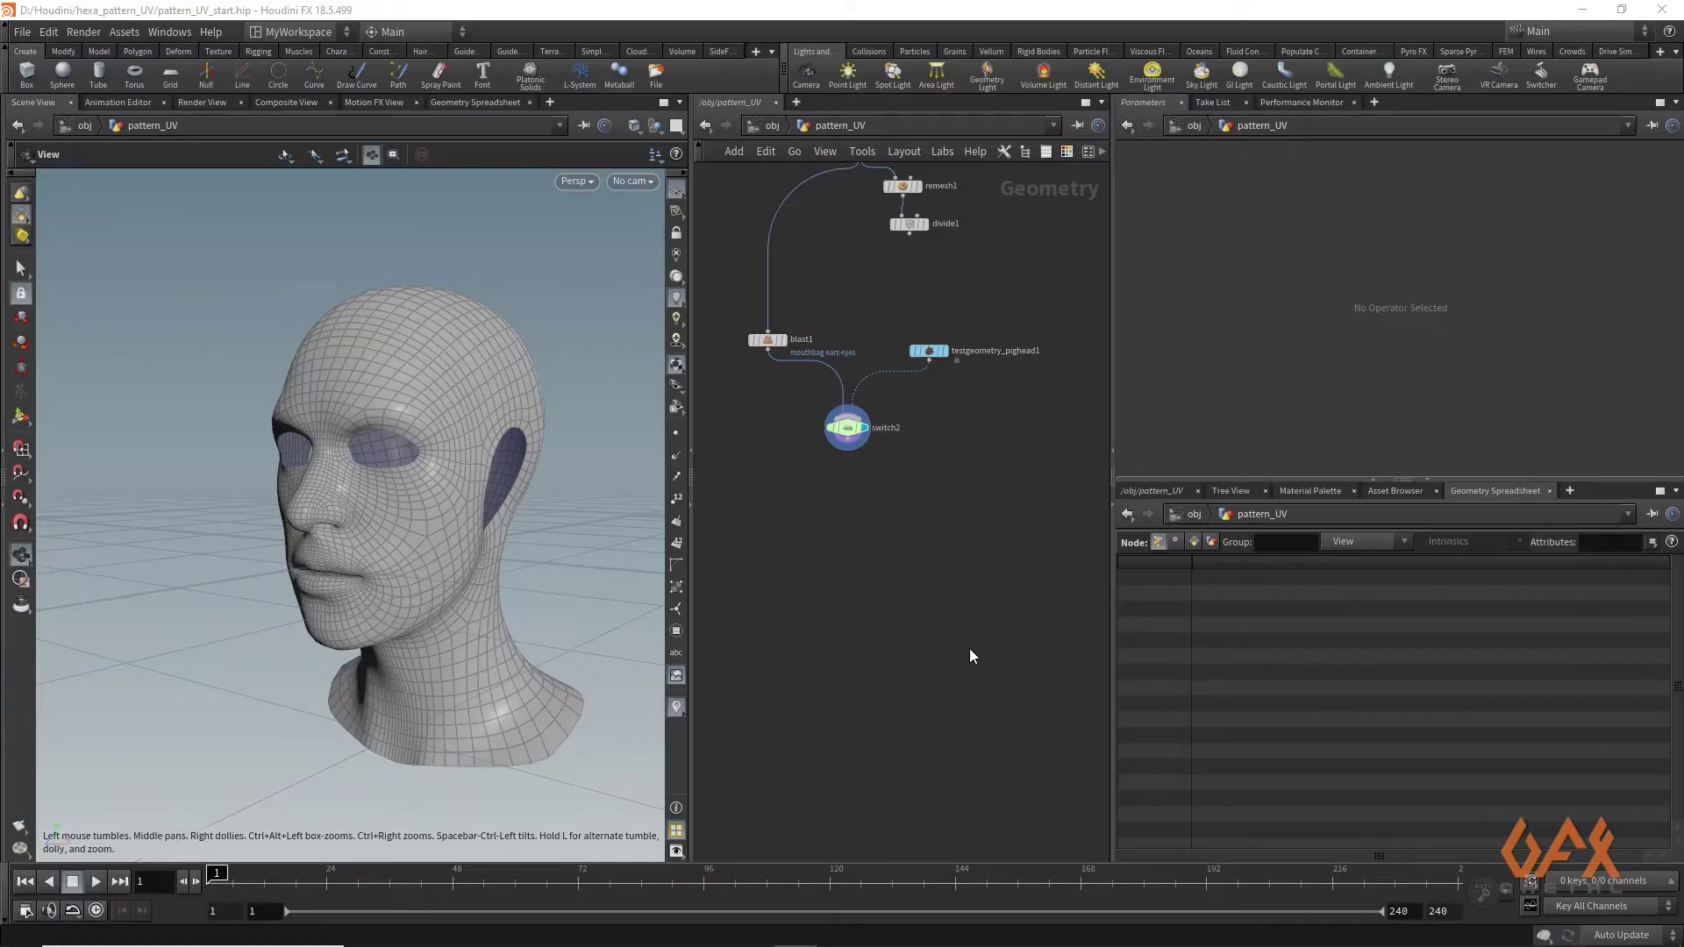
Inspect the template head network and its 3D geometry, and select the switch2 node to view its inputs
middle_click_drag(760, 491, 797, 657)
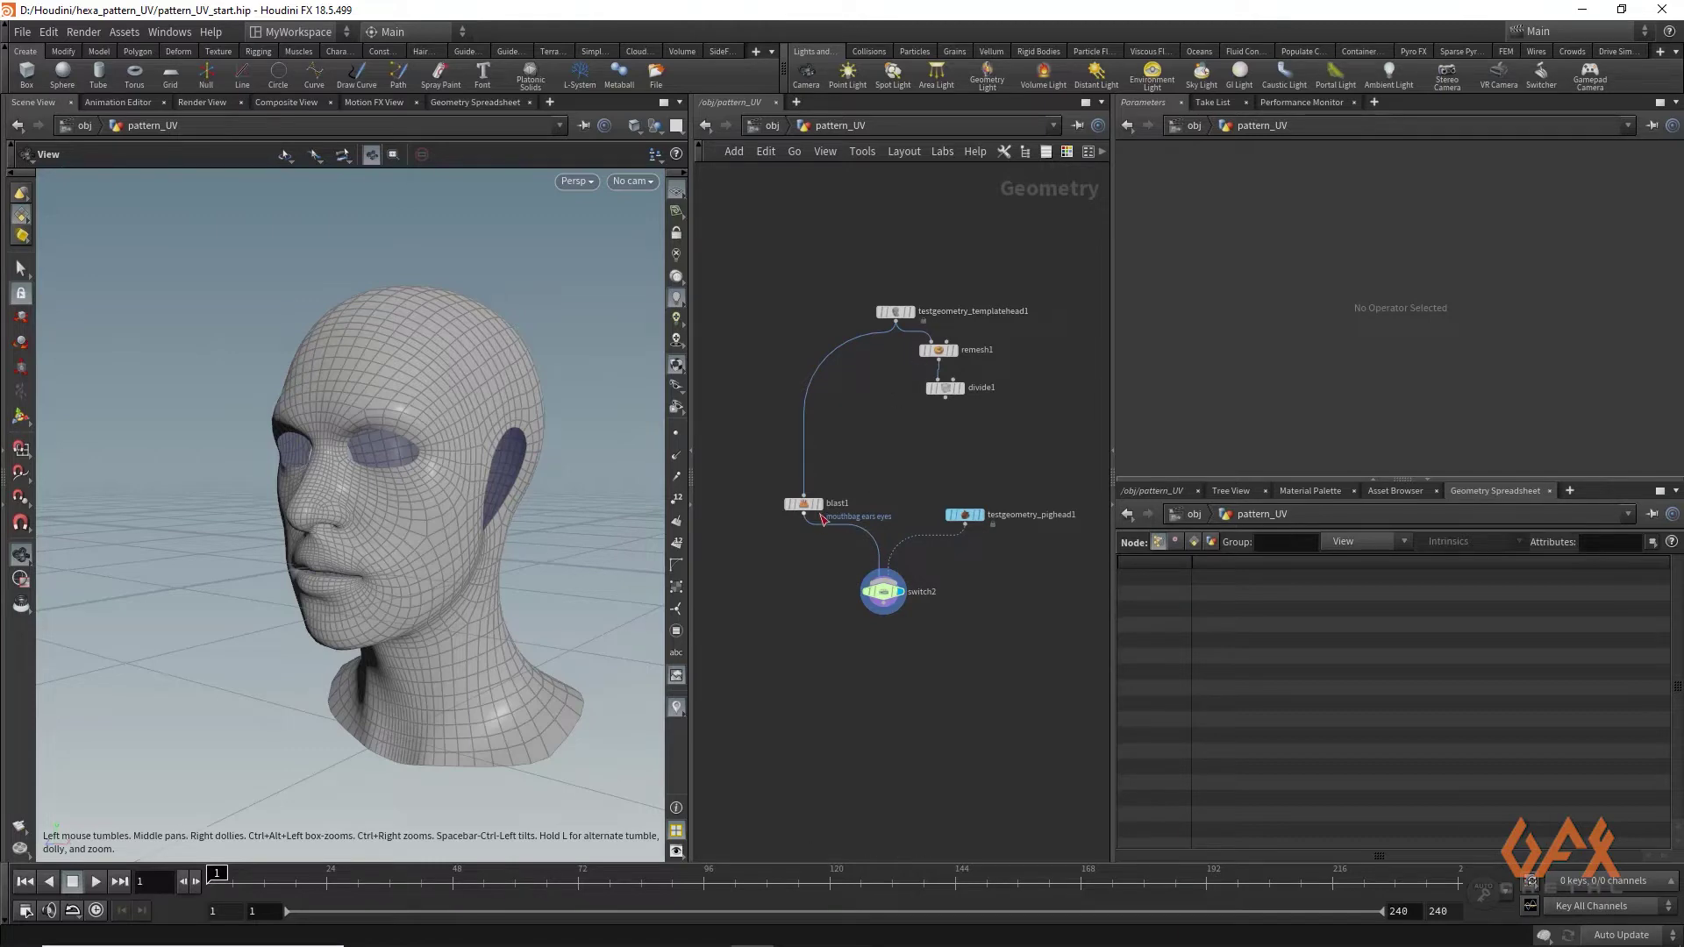
mouse_move(828, 510)
left_click_drag(374, 387, 470, 433)
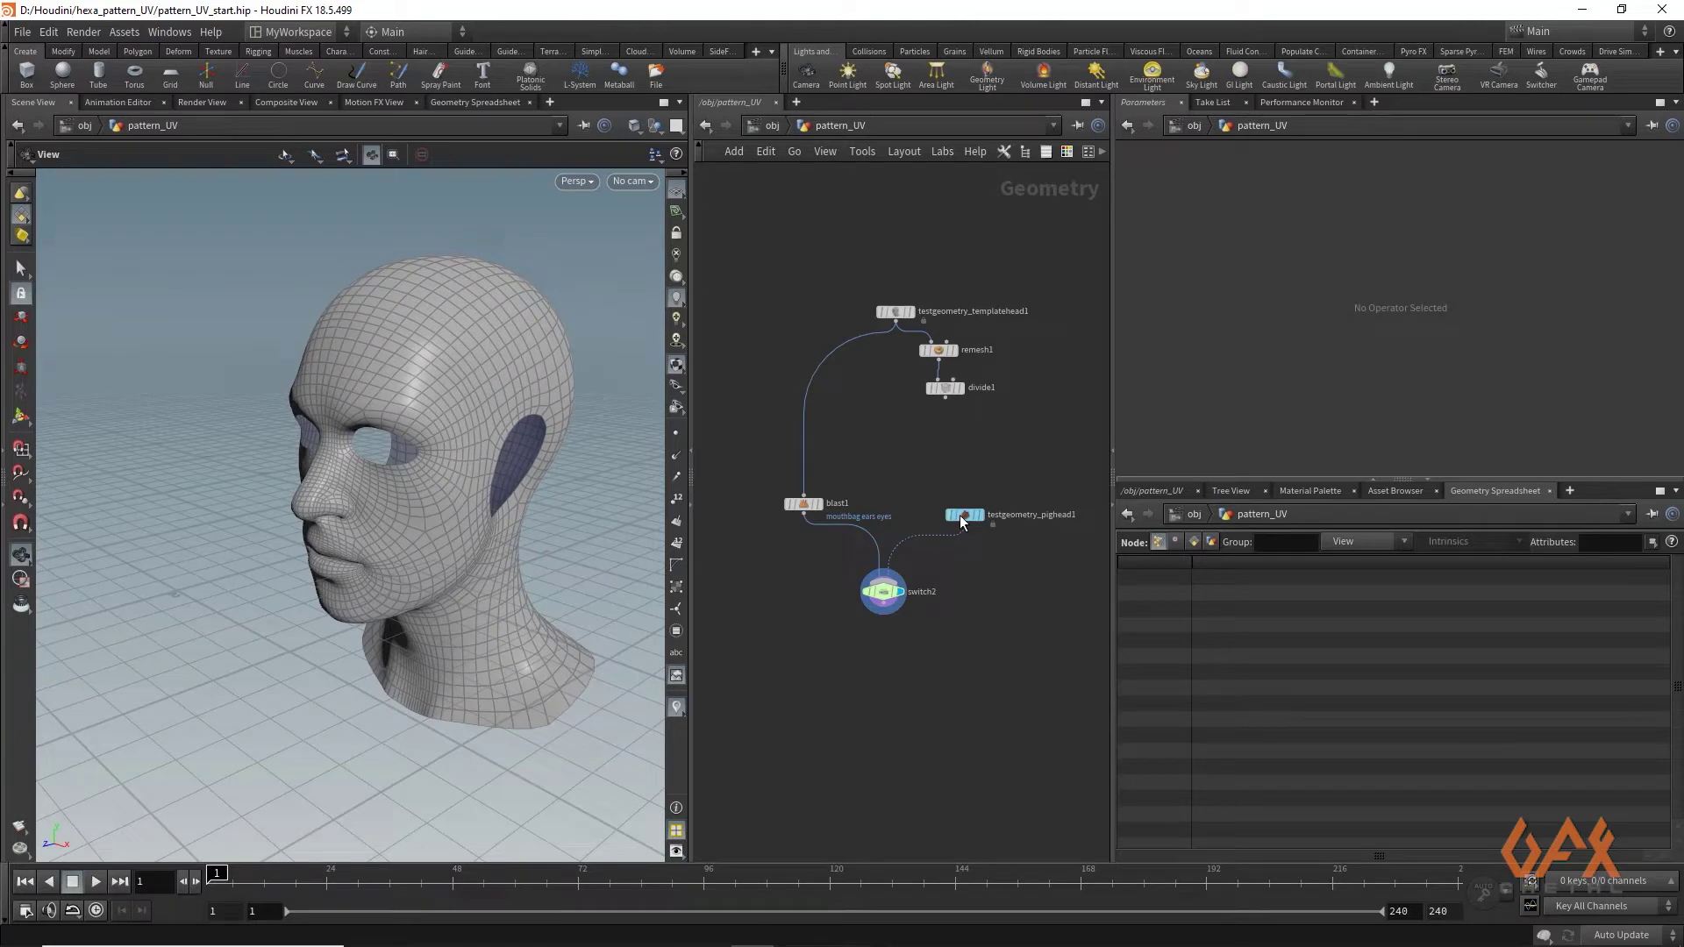
left_click(883, 591)
mouse_move(1333, 177)
left_mouse_down()
mouse_move(1349, 179)
mouse_move(1334, 181)
left_mouse_up()
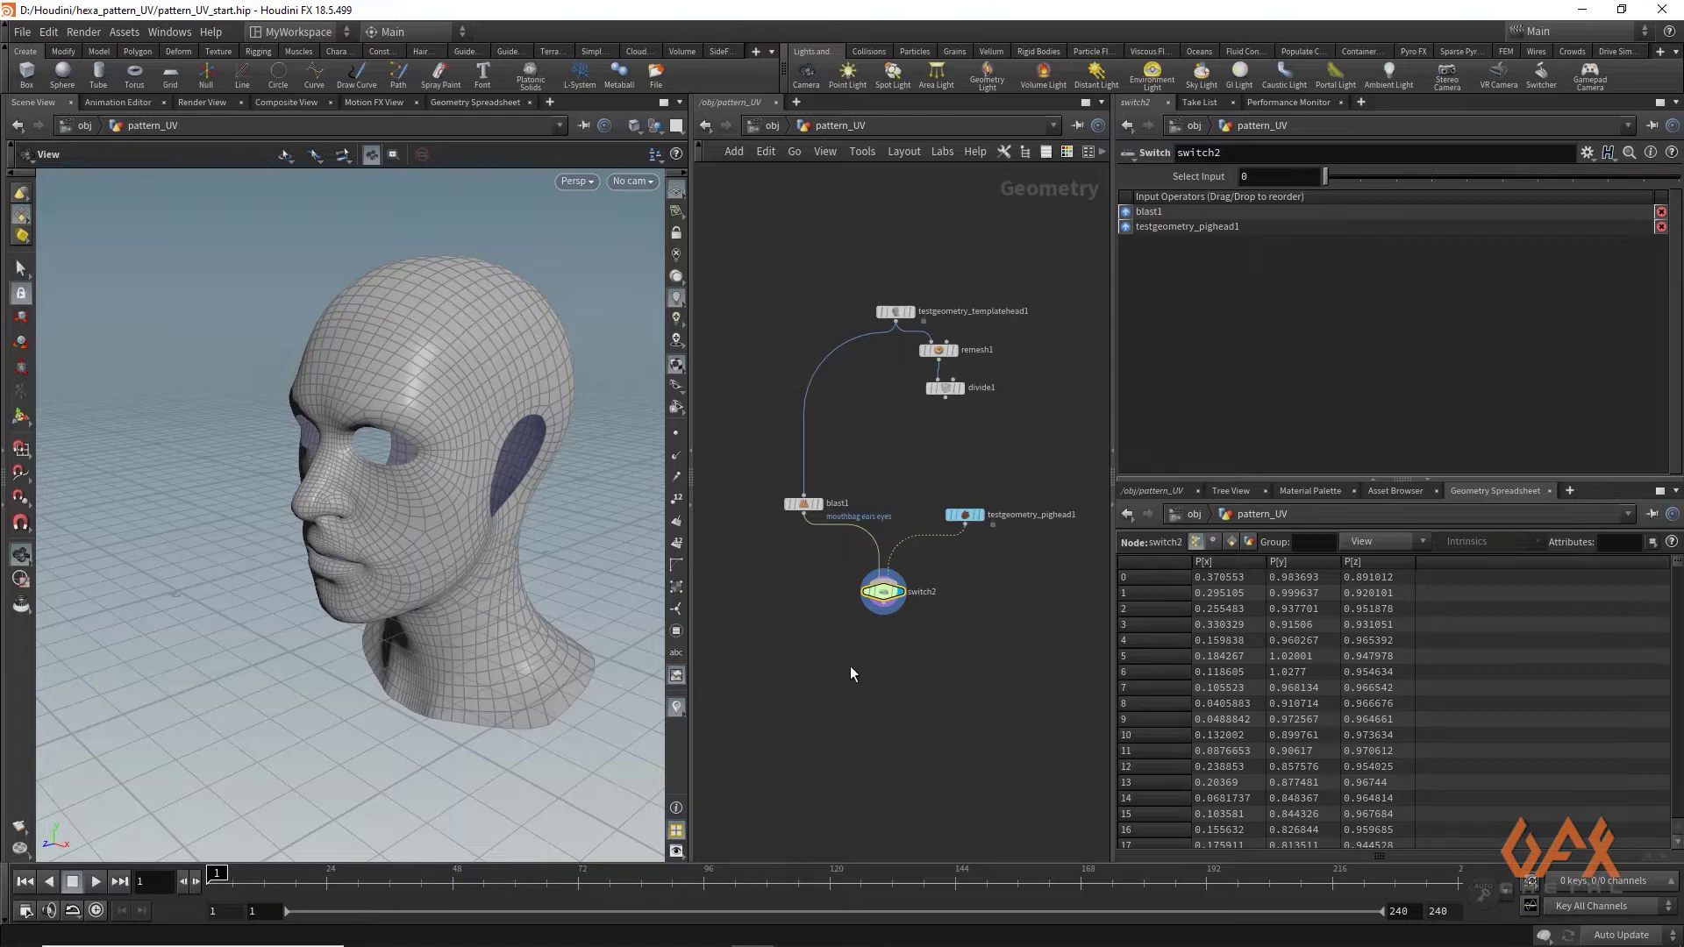
Display the Hexa subnetwork and examine its hexagonal pattern up close
middle_click_drag(1008, 582, 973, 384)
scroll(864, 553, "up", 3)
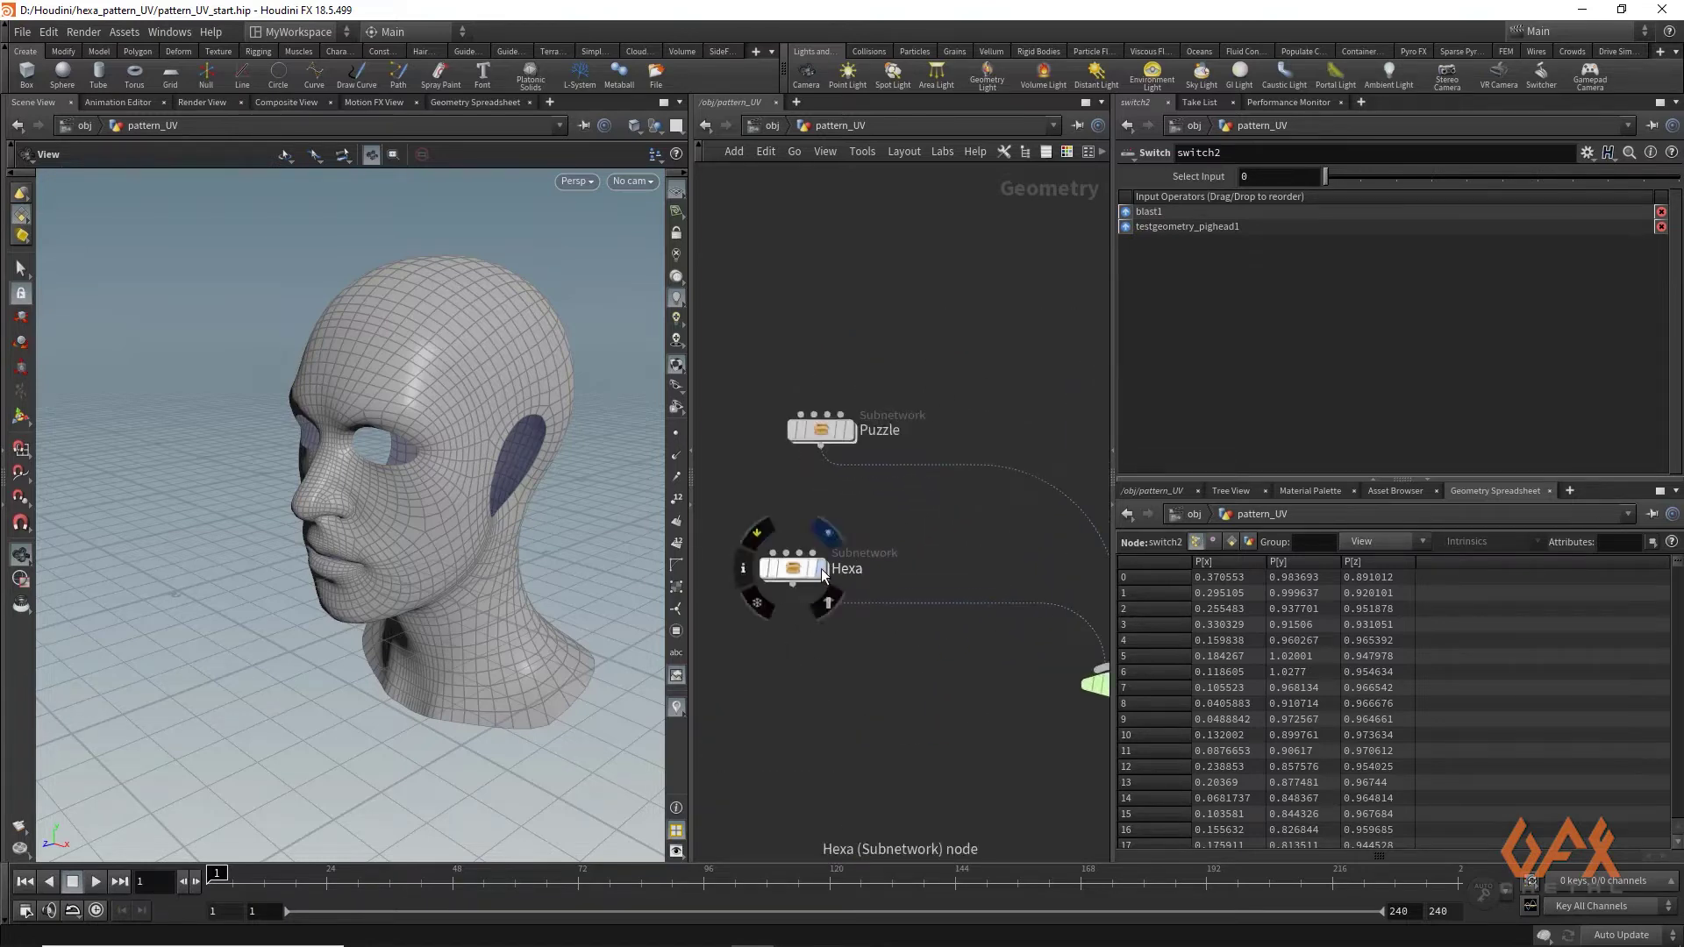
left_click(825, 570)
left_click(792, 569)
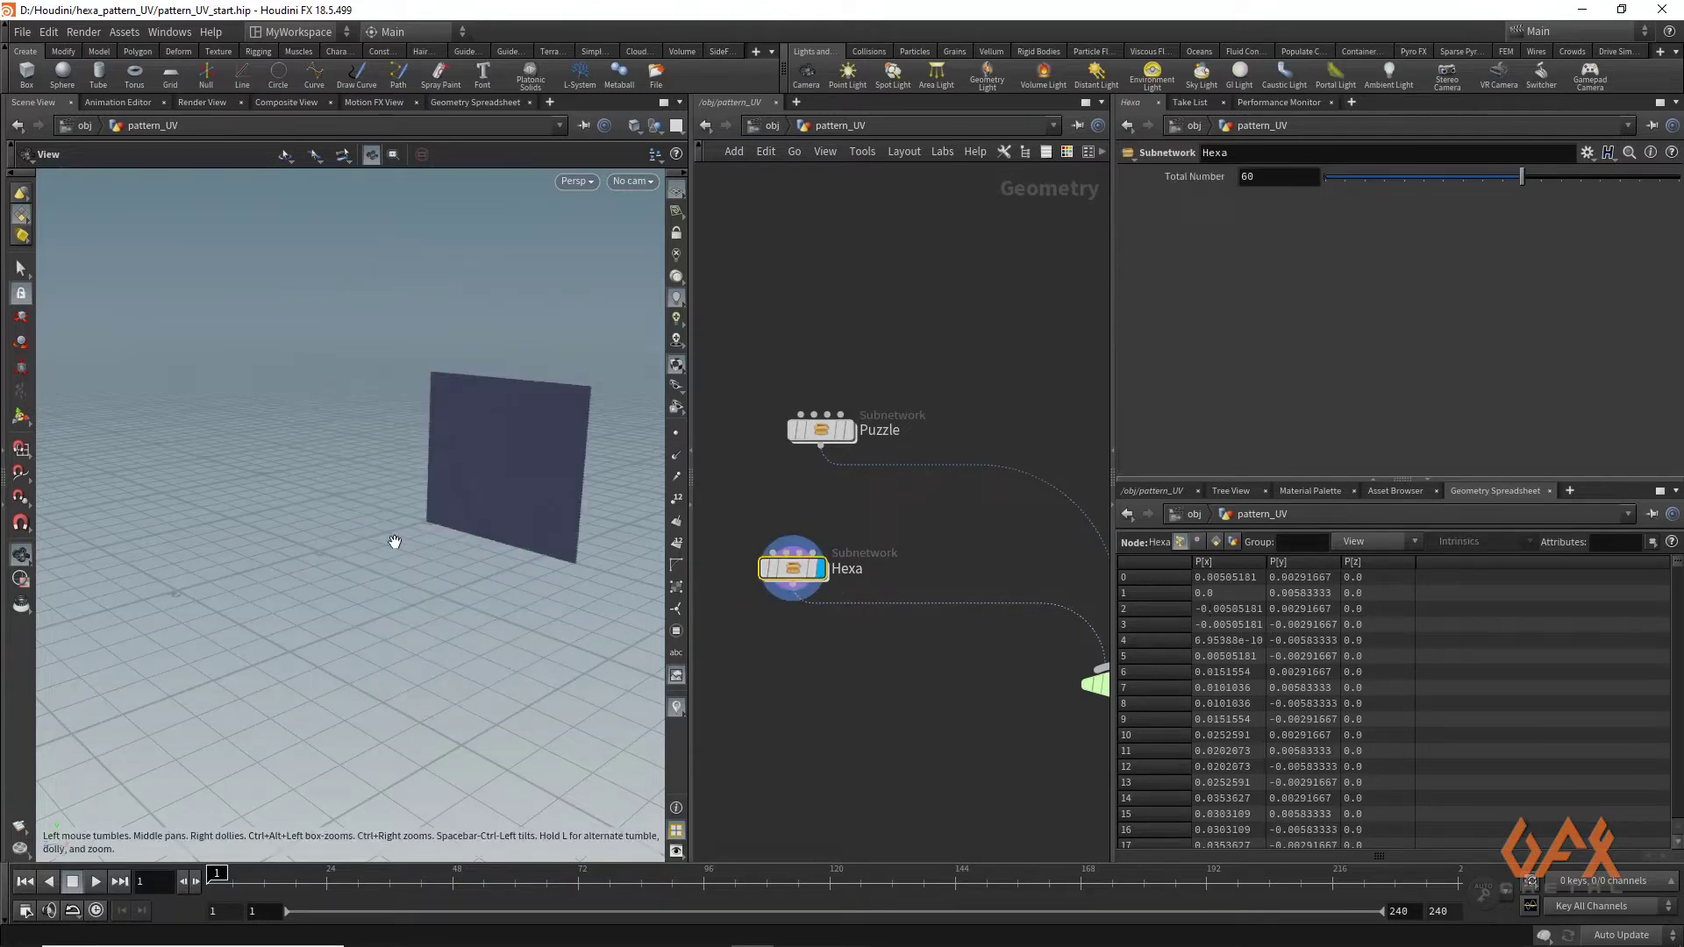
key("g")
scroll(395, 541, "up", 10)
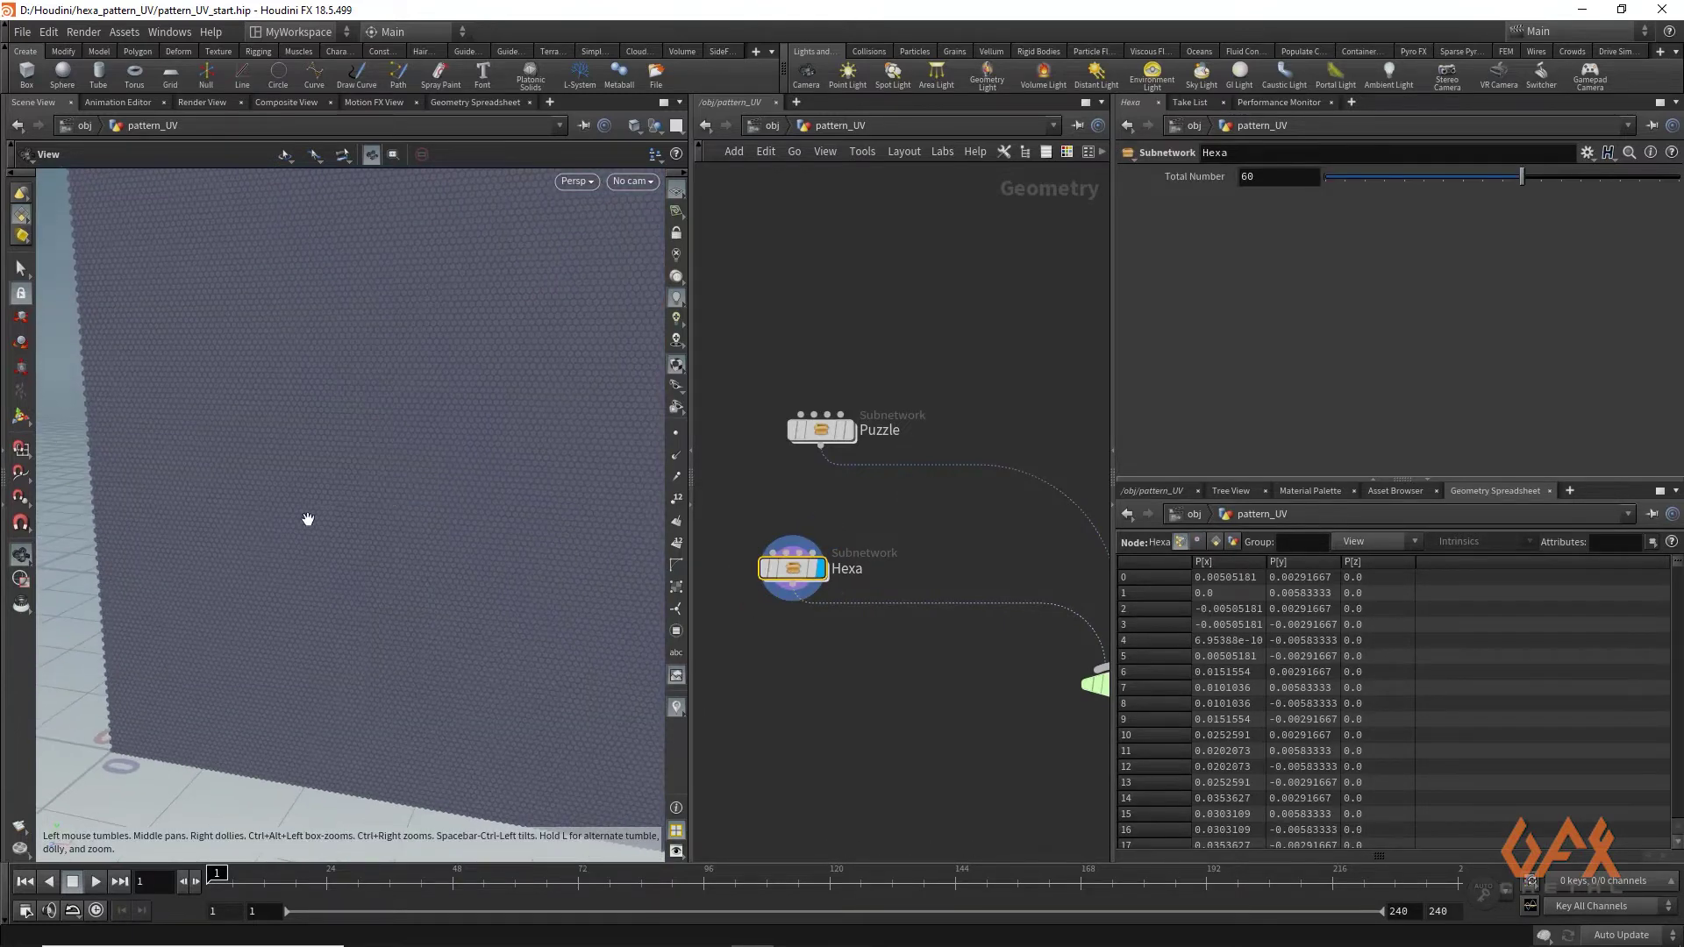
scroll(381, 568, "up", 3)
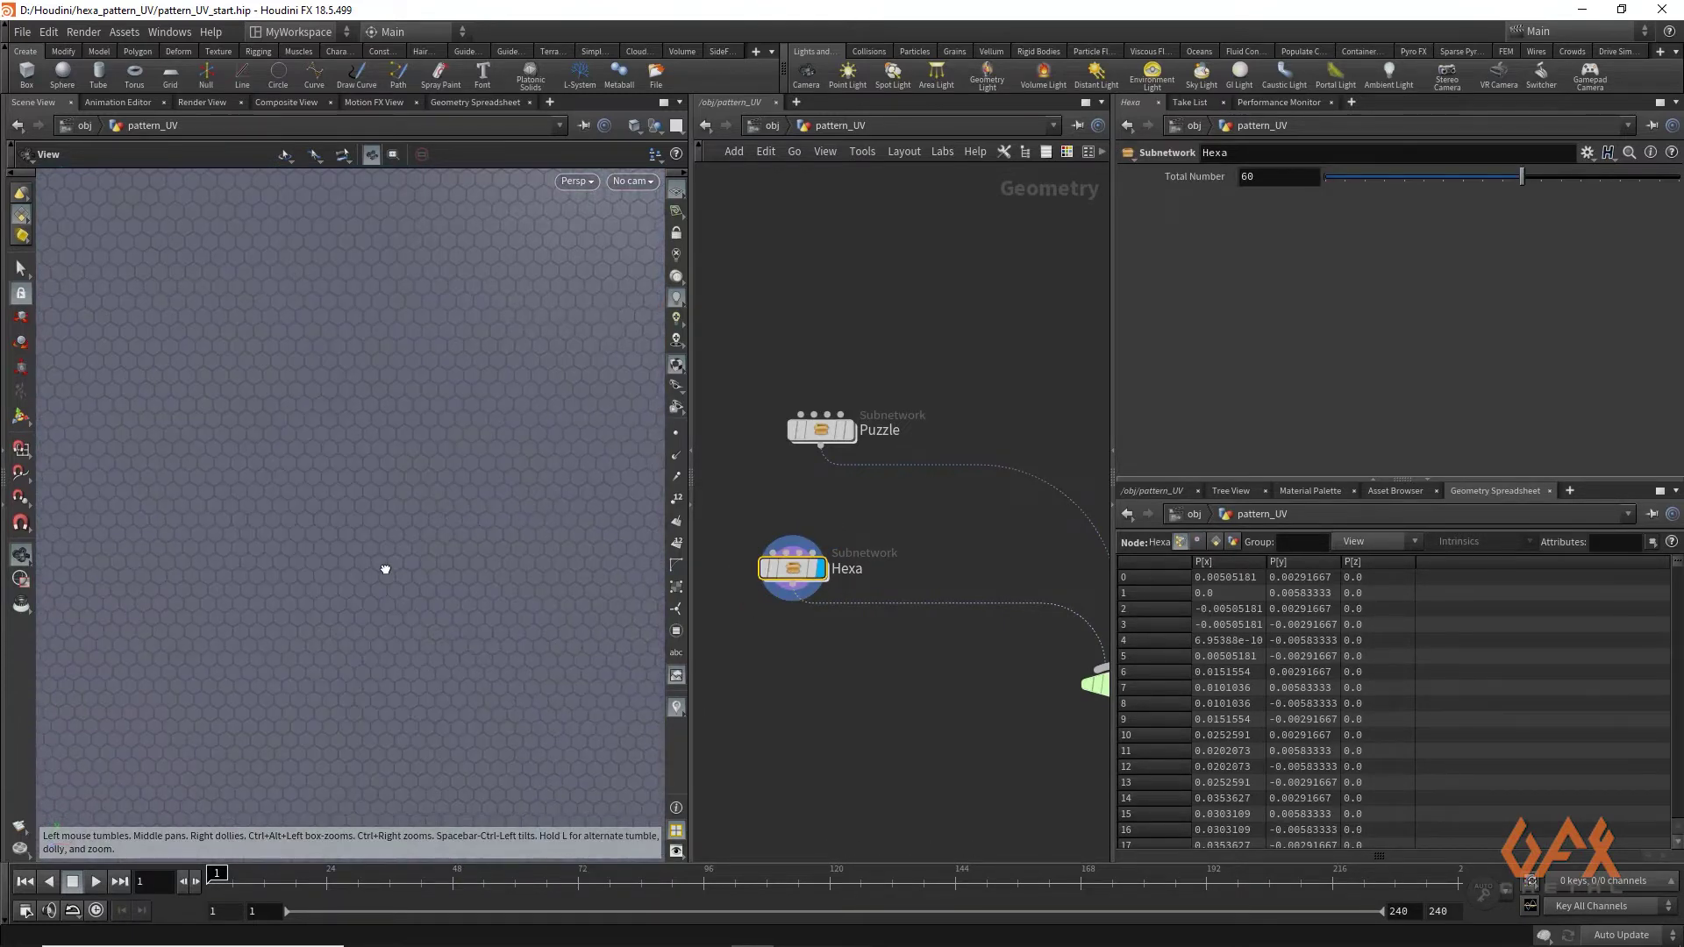
Display the Puzzle subnetwork and the grid1 node in turn to compare their patterns
left_click(849, 435)
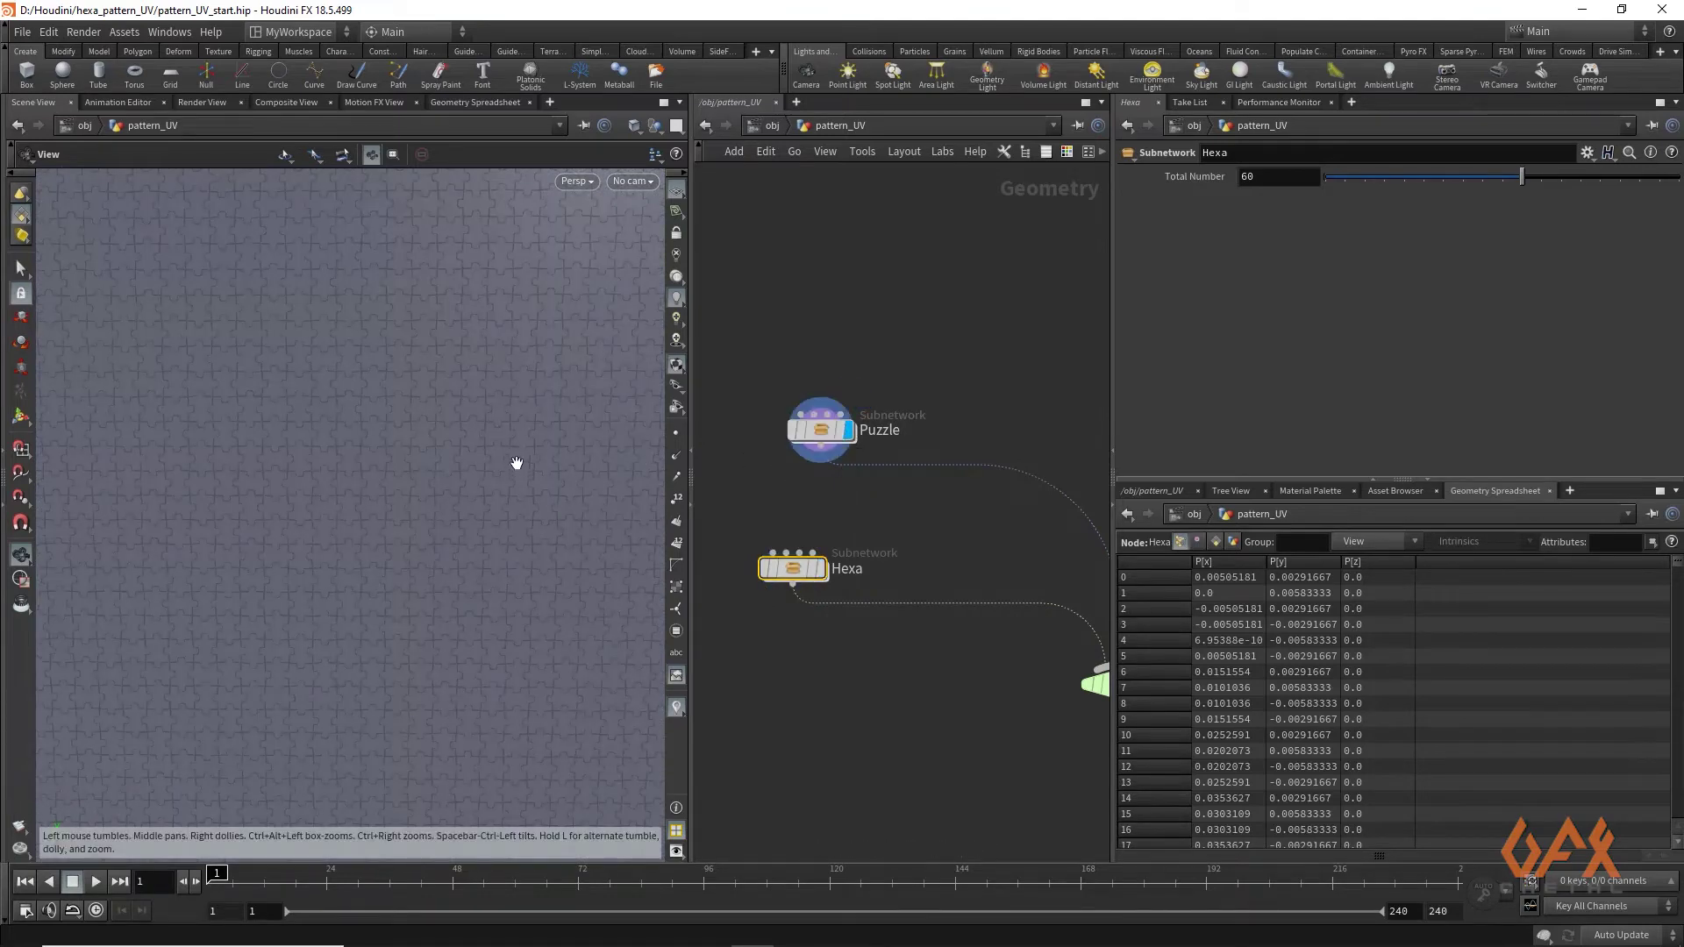
middle_click_drag(960, 565, 649, 484)
left_click(902, 375)
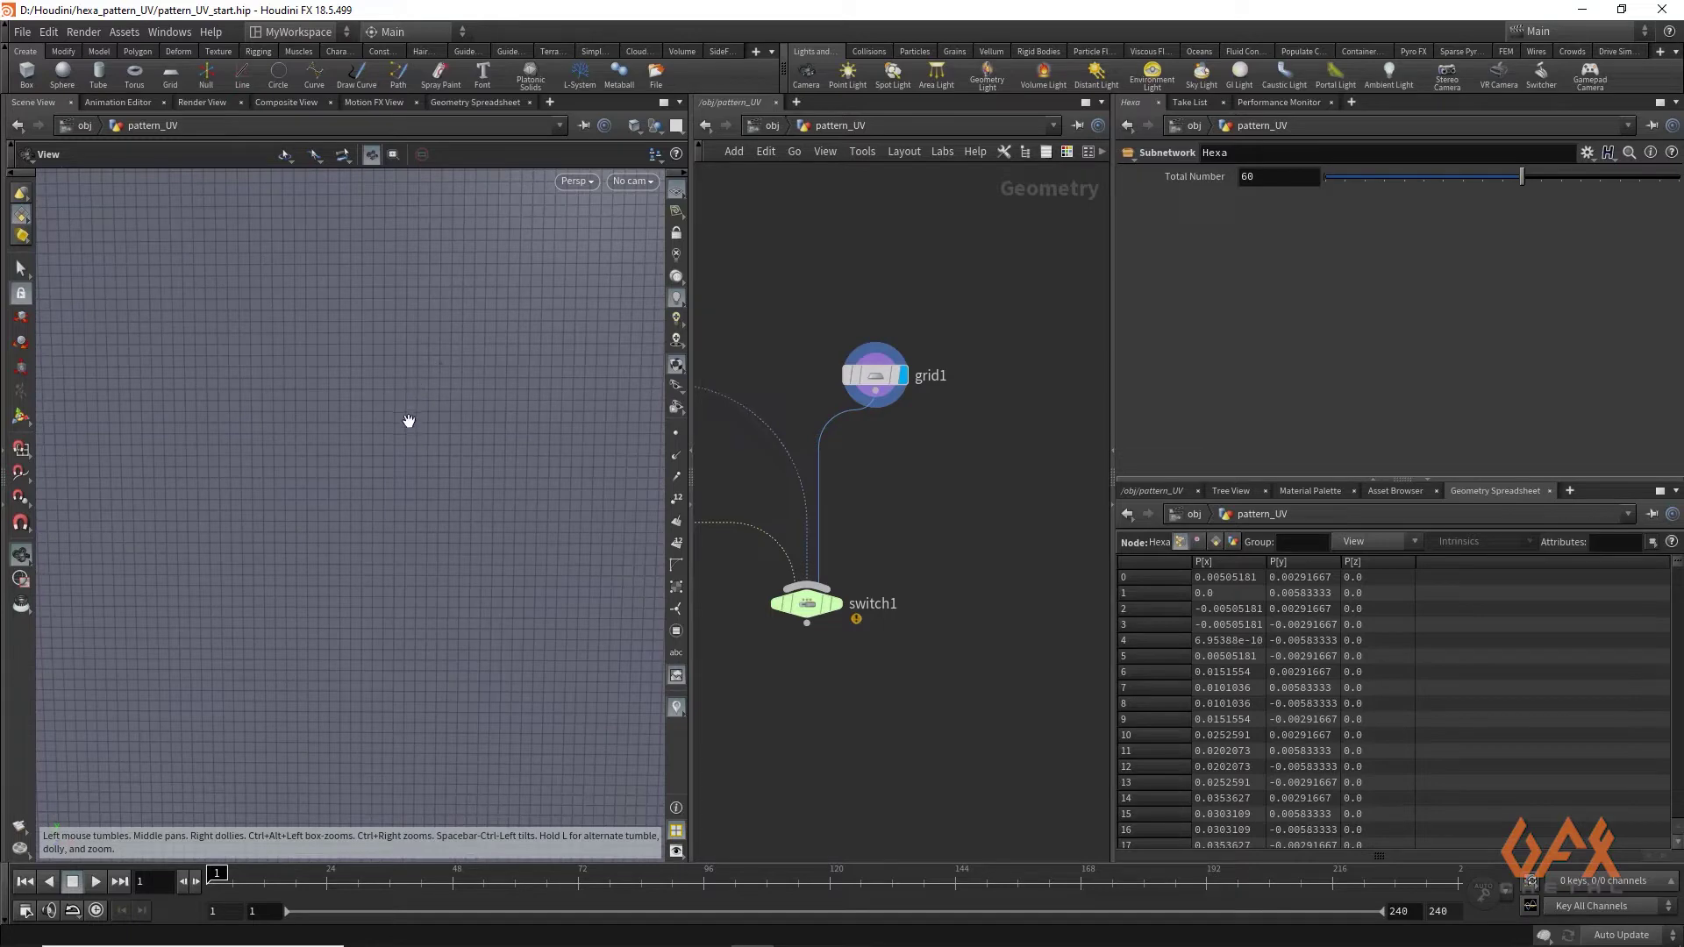
Display the Hexa subnetwork again and view its whole pattern sheet from the front
middle_click_drag(744, 486, 1034, 519)
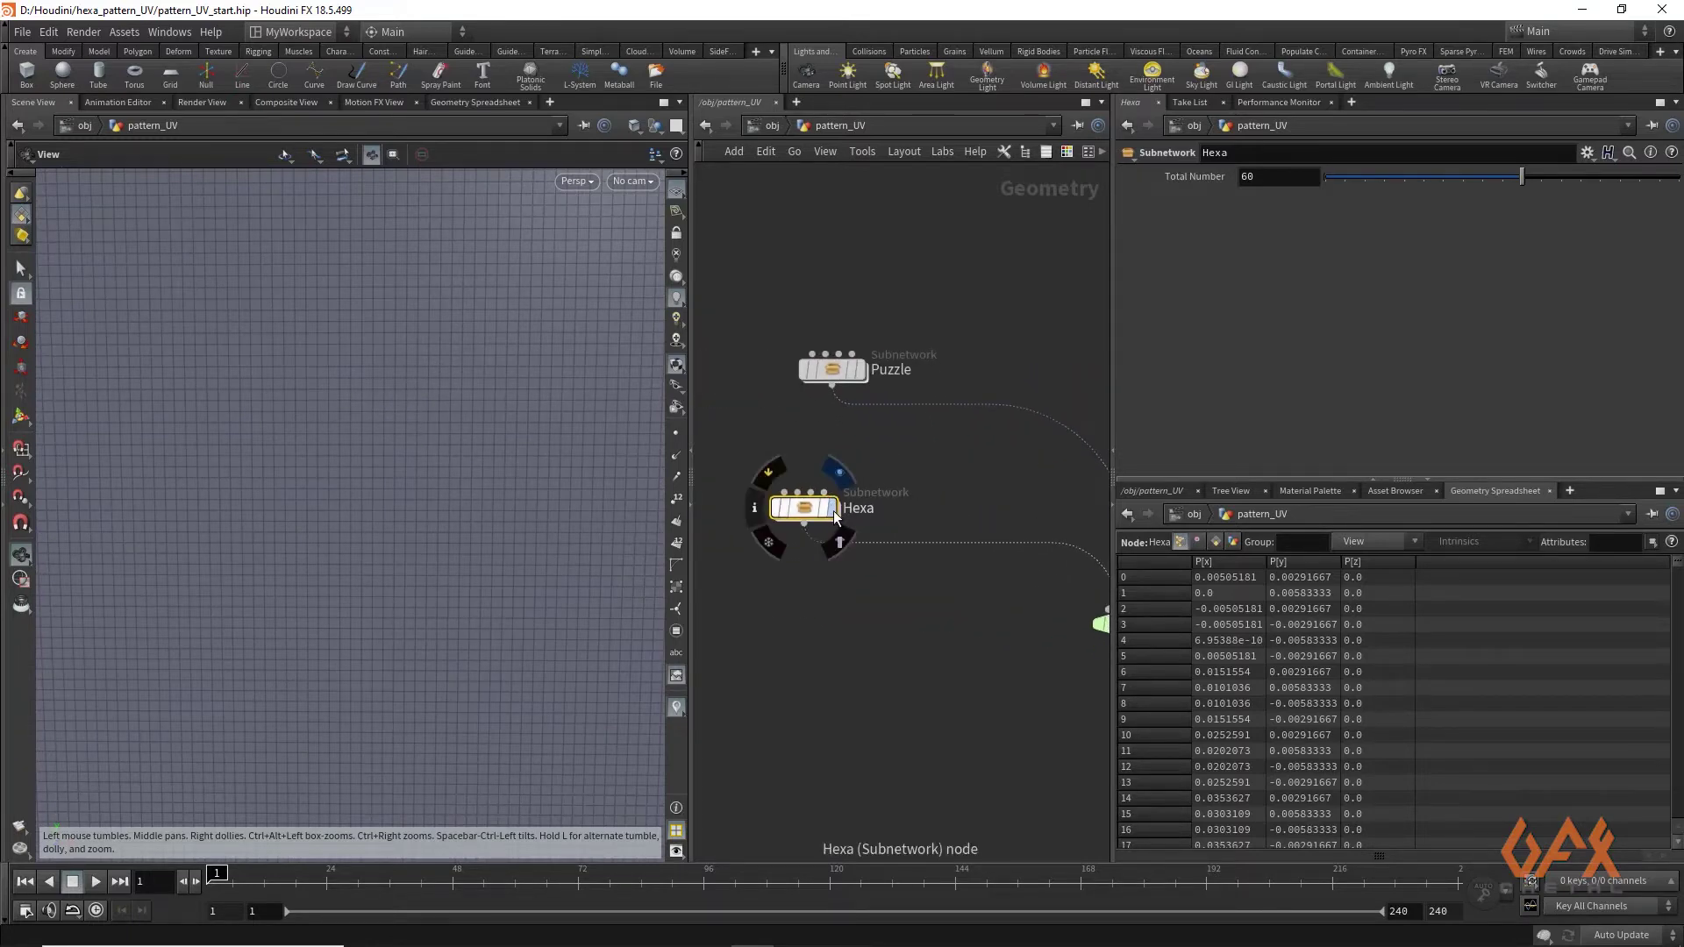
left_click(834, 513)
left_click_drag(497, 557, 131, 572)
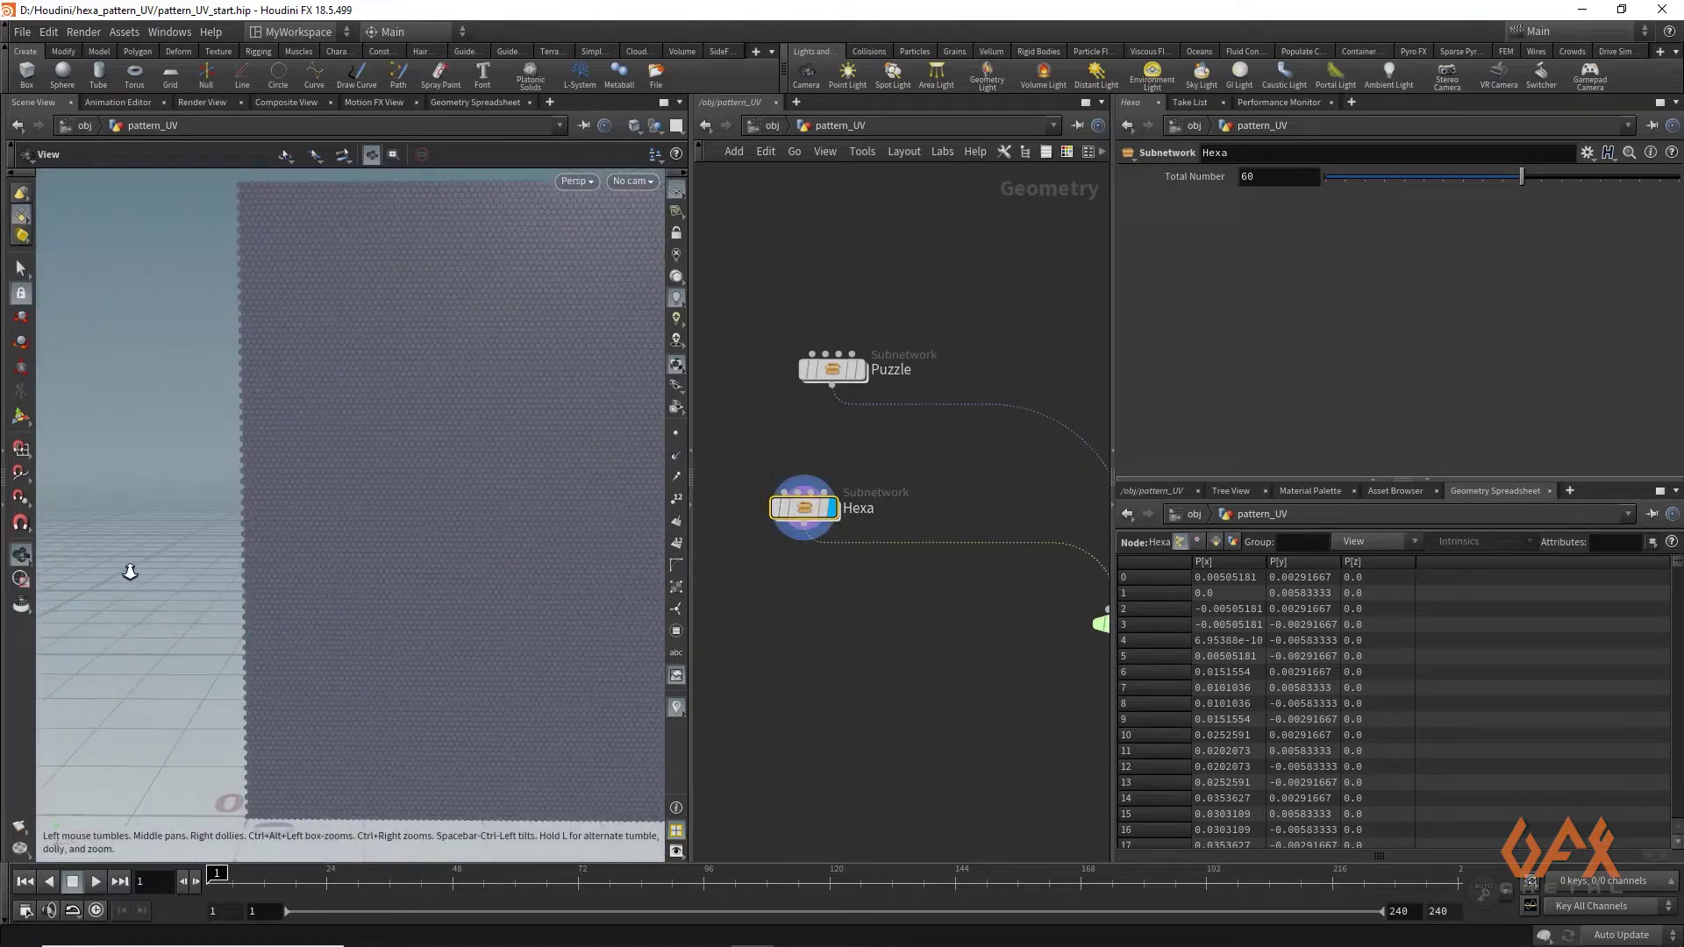
middle_click_drag(380, 628, 156, 574)
right_click_drag(492, 602, 225, 598)
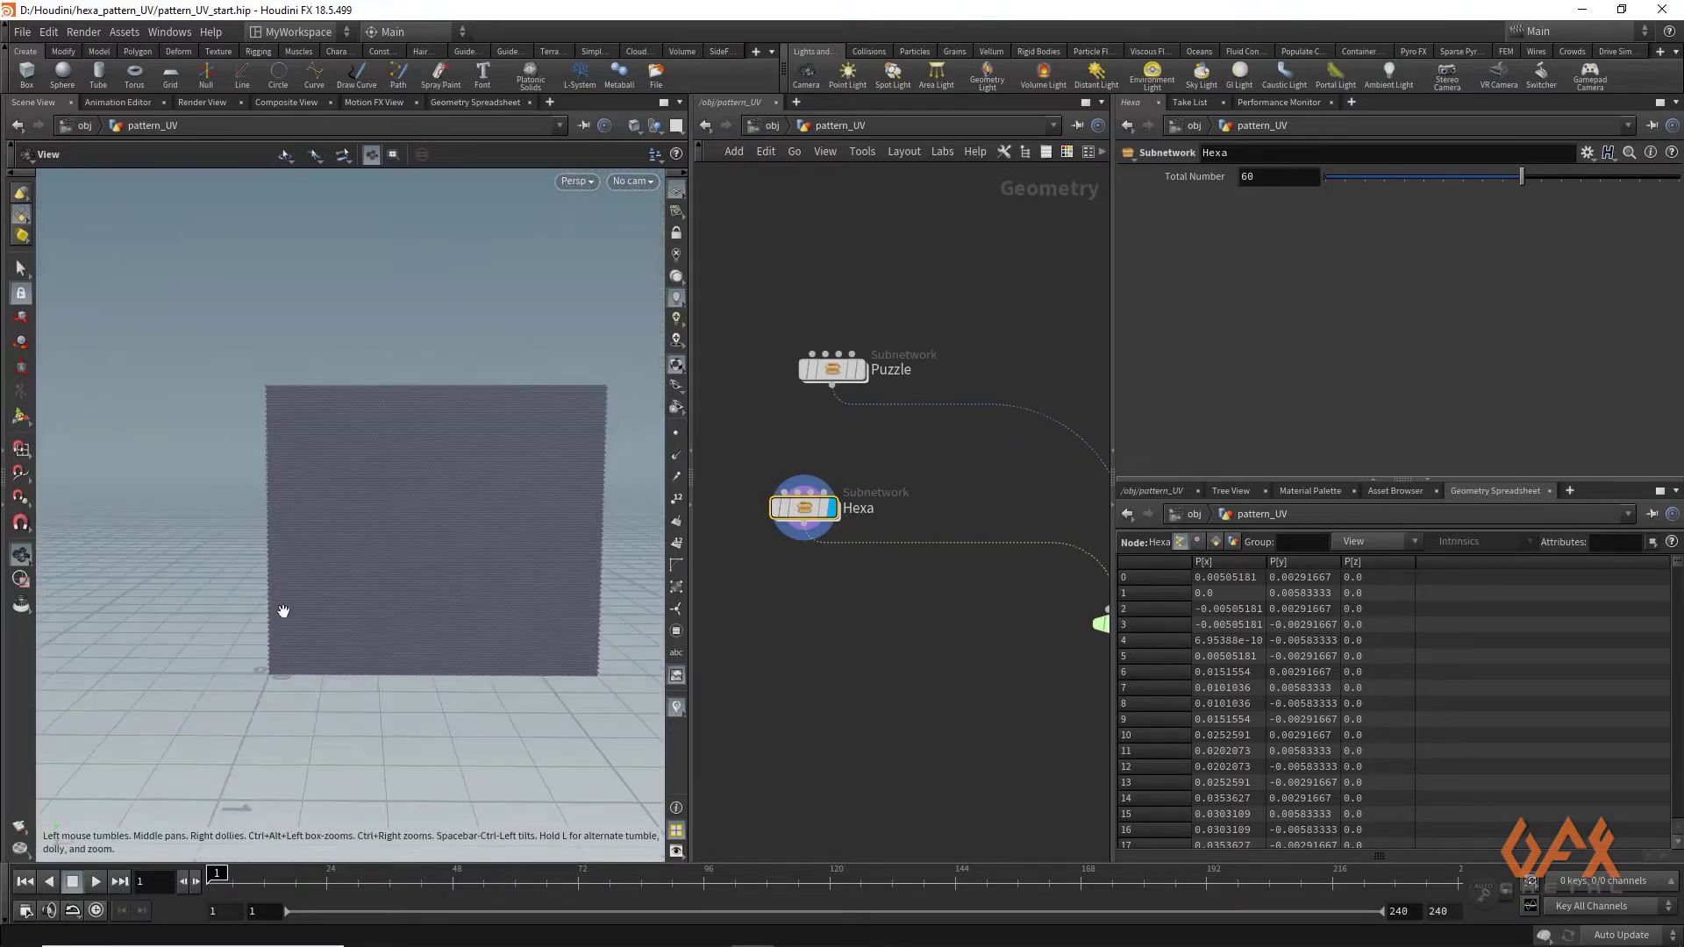
middle_click_drag(279, 637, 242, 639)
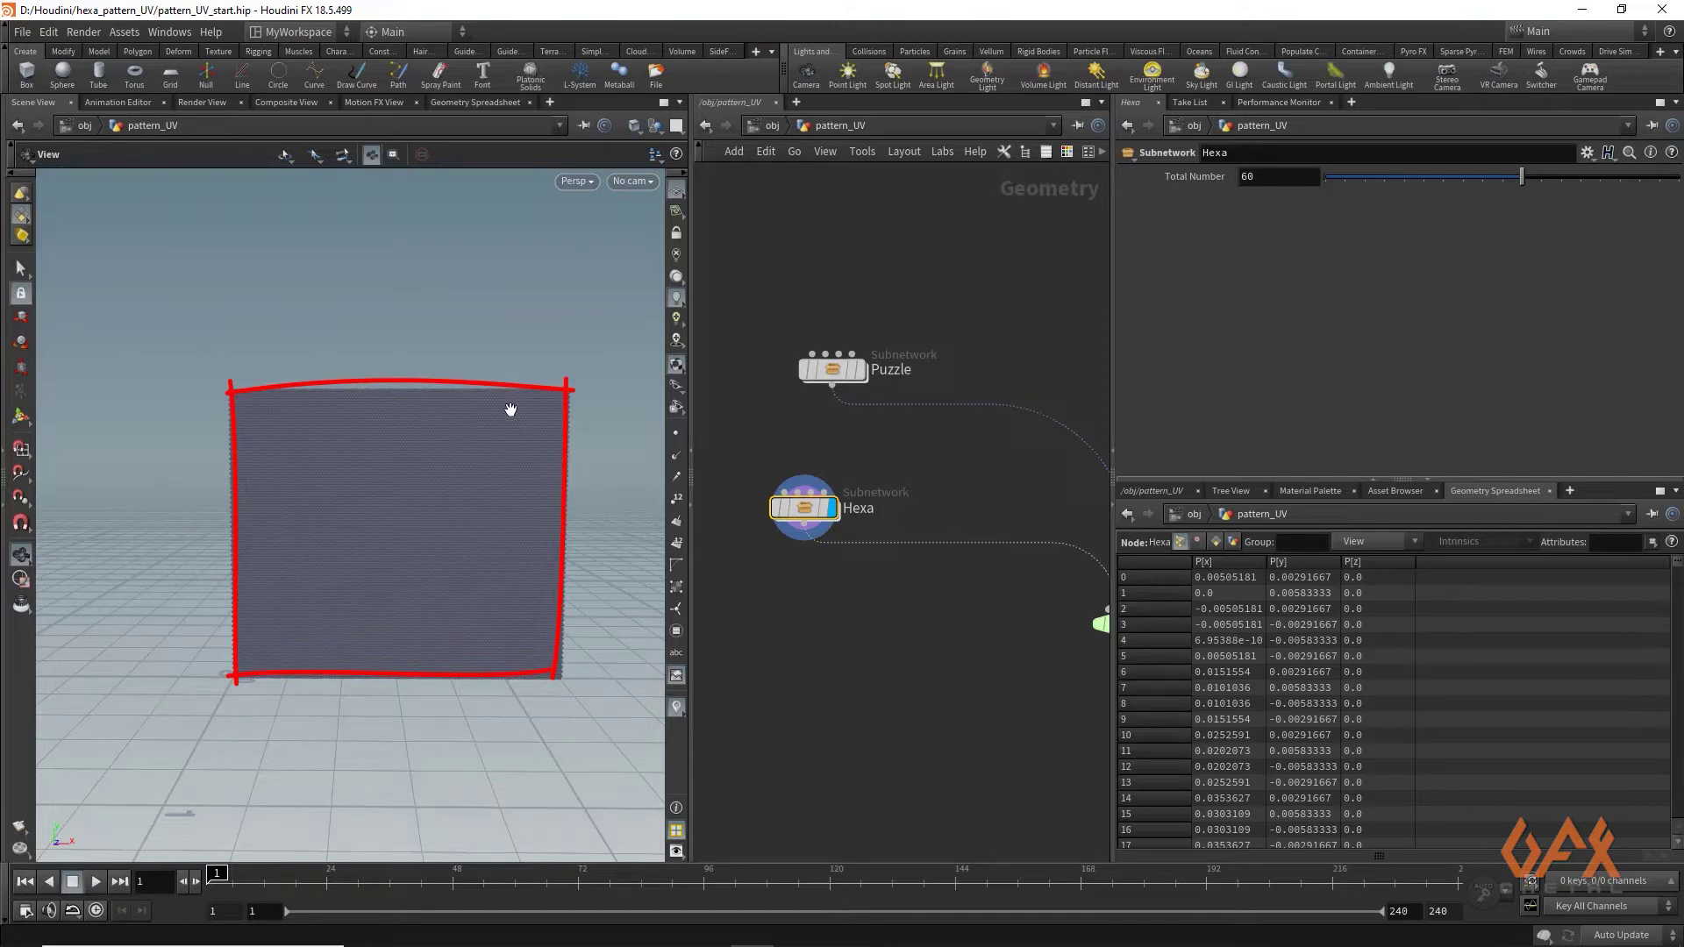
Display and select the switch2 node, and view the whole head geometry
middle_click_drag(1064, 665, 872, 654)
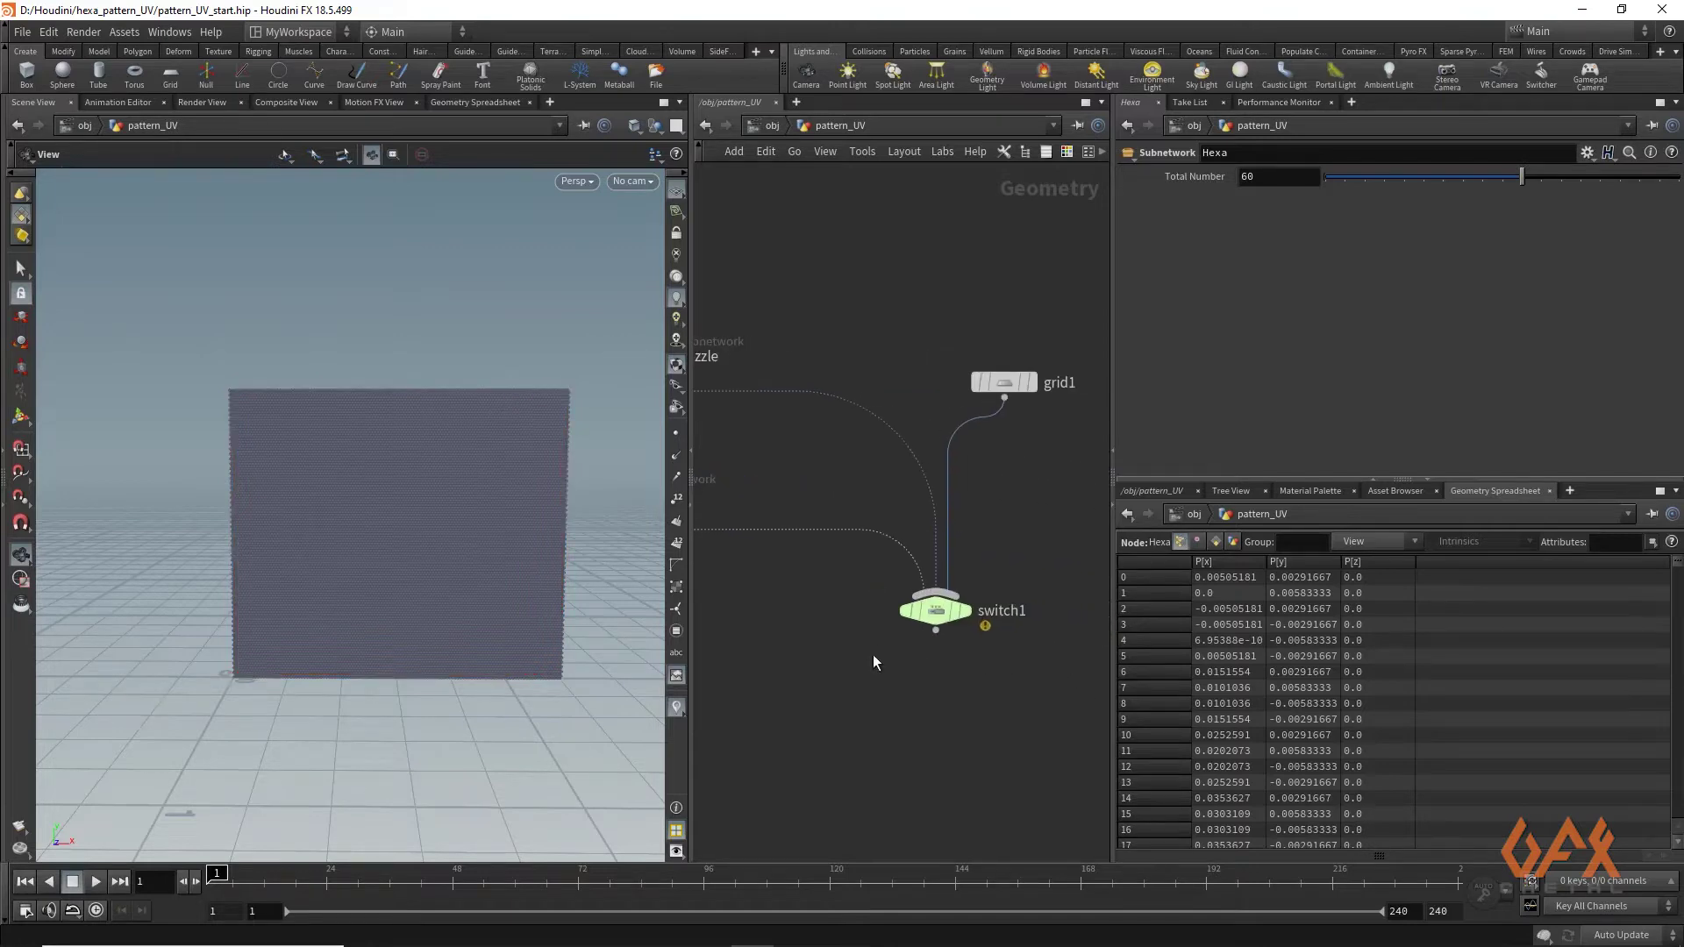
middle_click_drag(776, 479, 837, 486)
middle_click_drag(1029, 690, 657, 714)
scroll(914, 667, "down", 2)
middle_click_drag(985, 632, 707, 943)
middle_click_drag(872, 614, 976, 580)
left_click(903, 594)
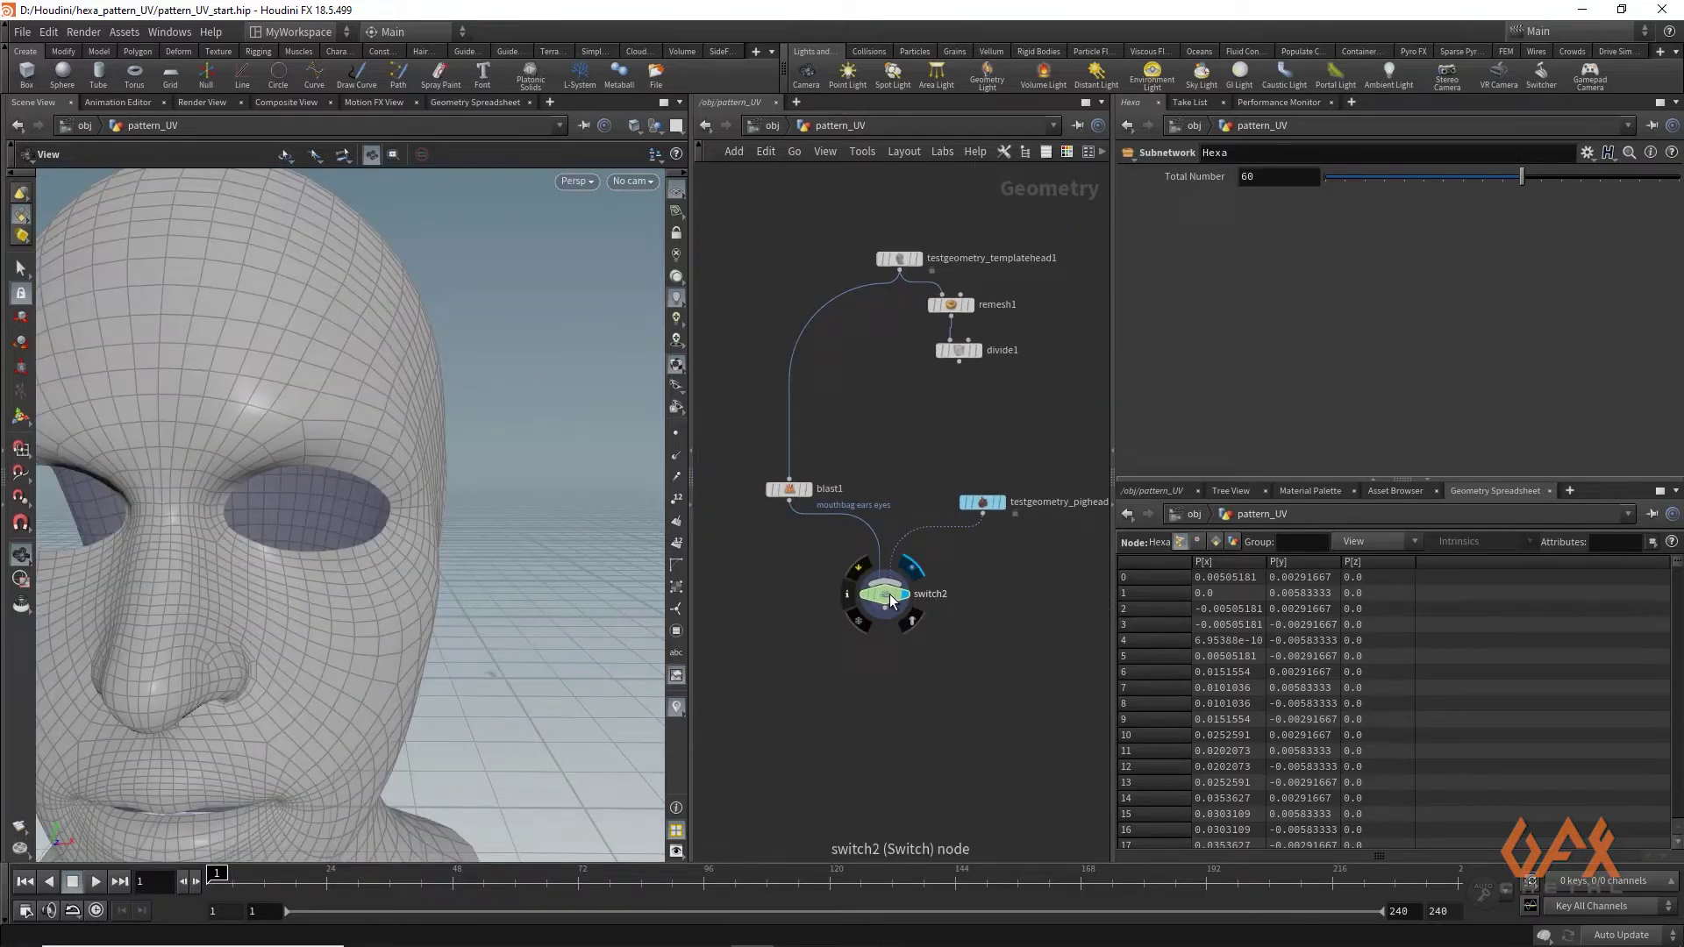
left_click(890, 600)
right_click_drag(518, 576, 455, 616)
left_click_drag(455, 617, 418, 623)
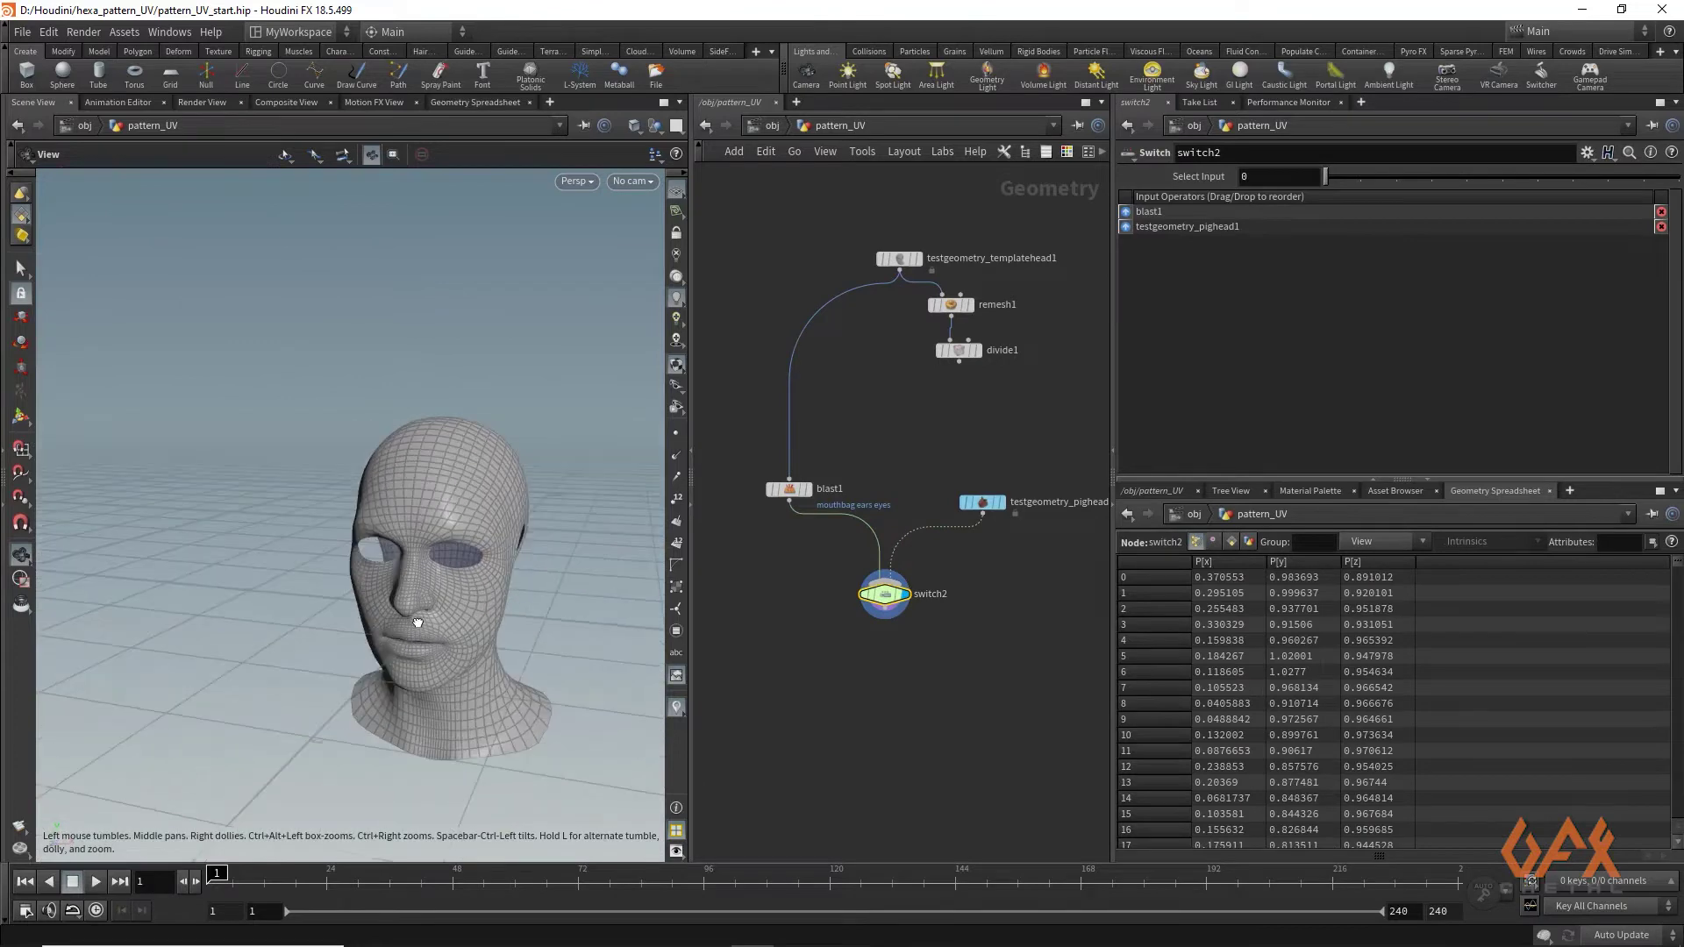
Examine the head's UV layout and its vertex uv attributes, returning to the perspective view and point attributes
key("space+5")
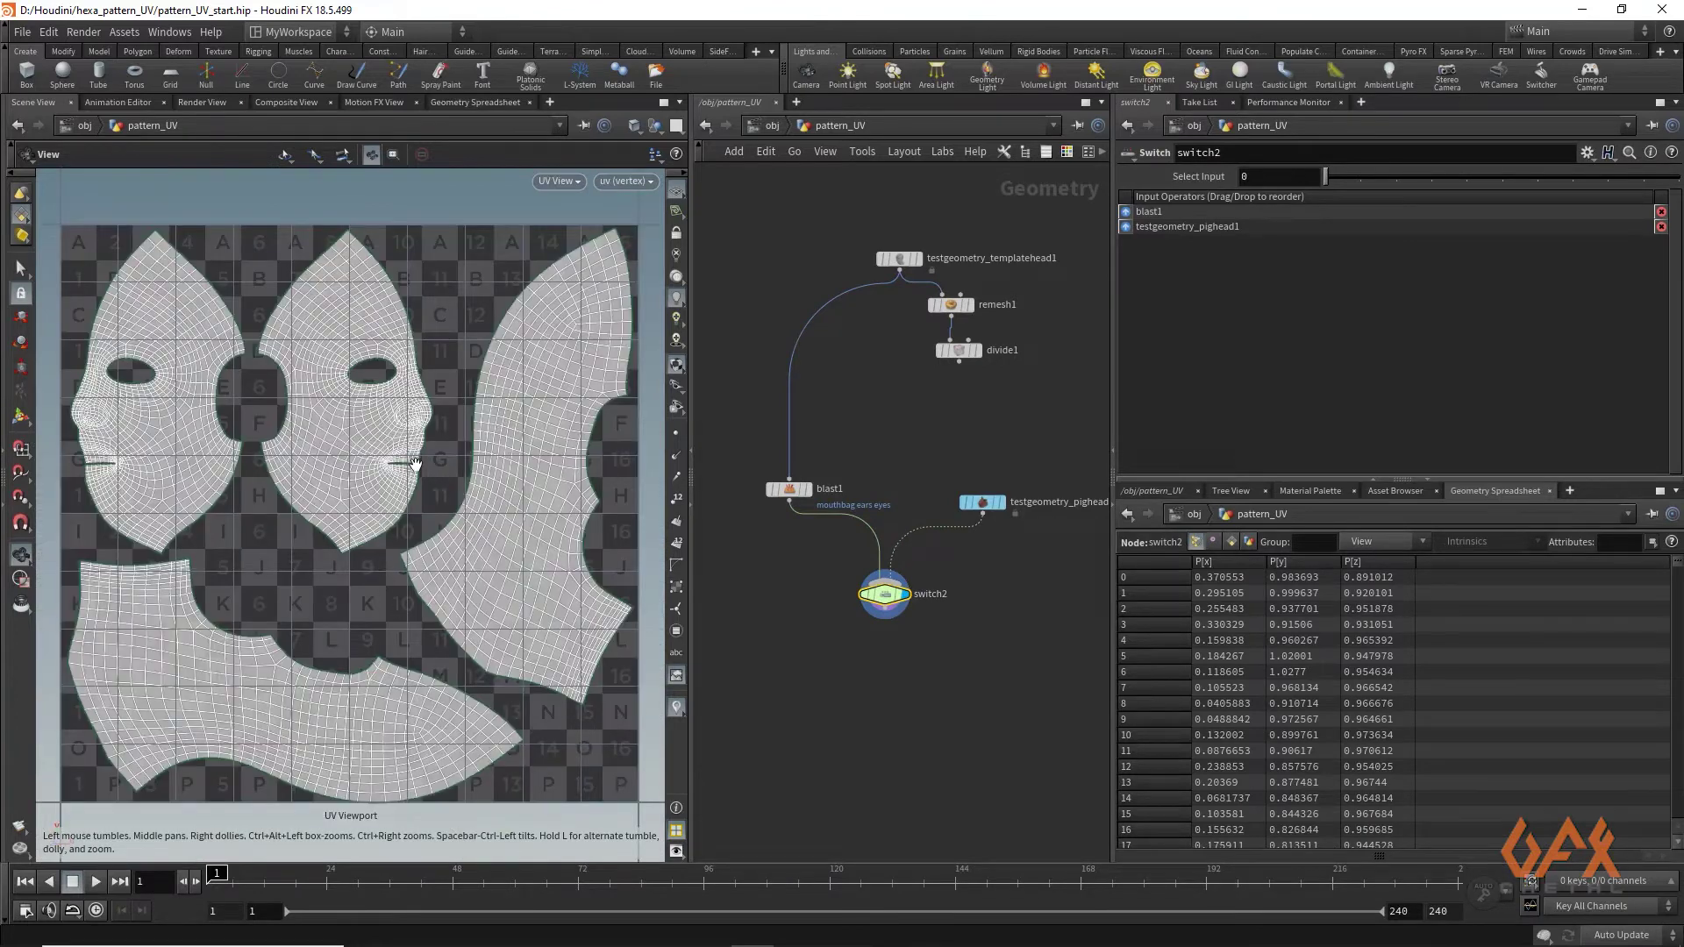
key("space+1")
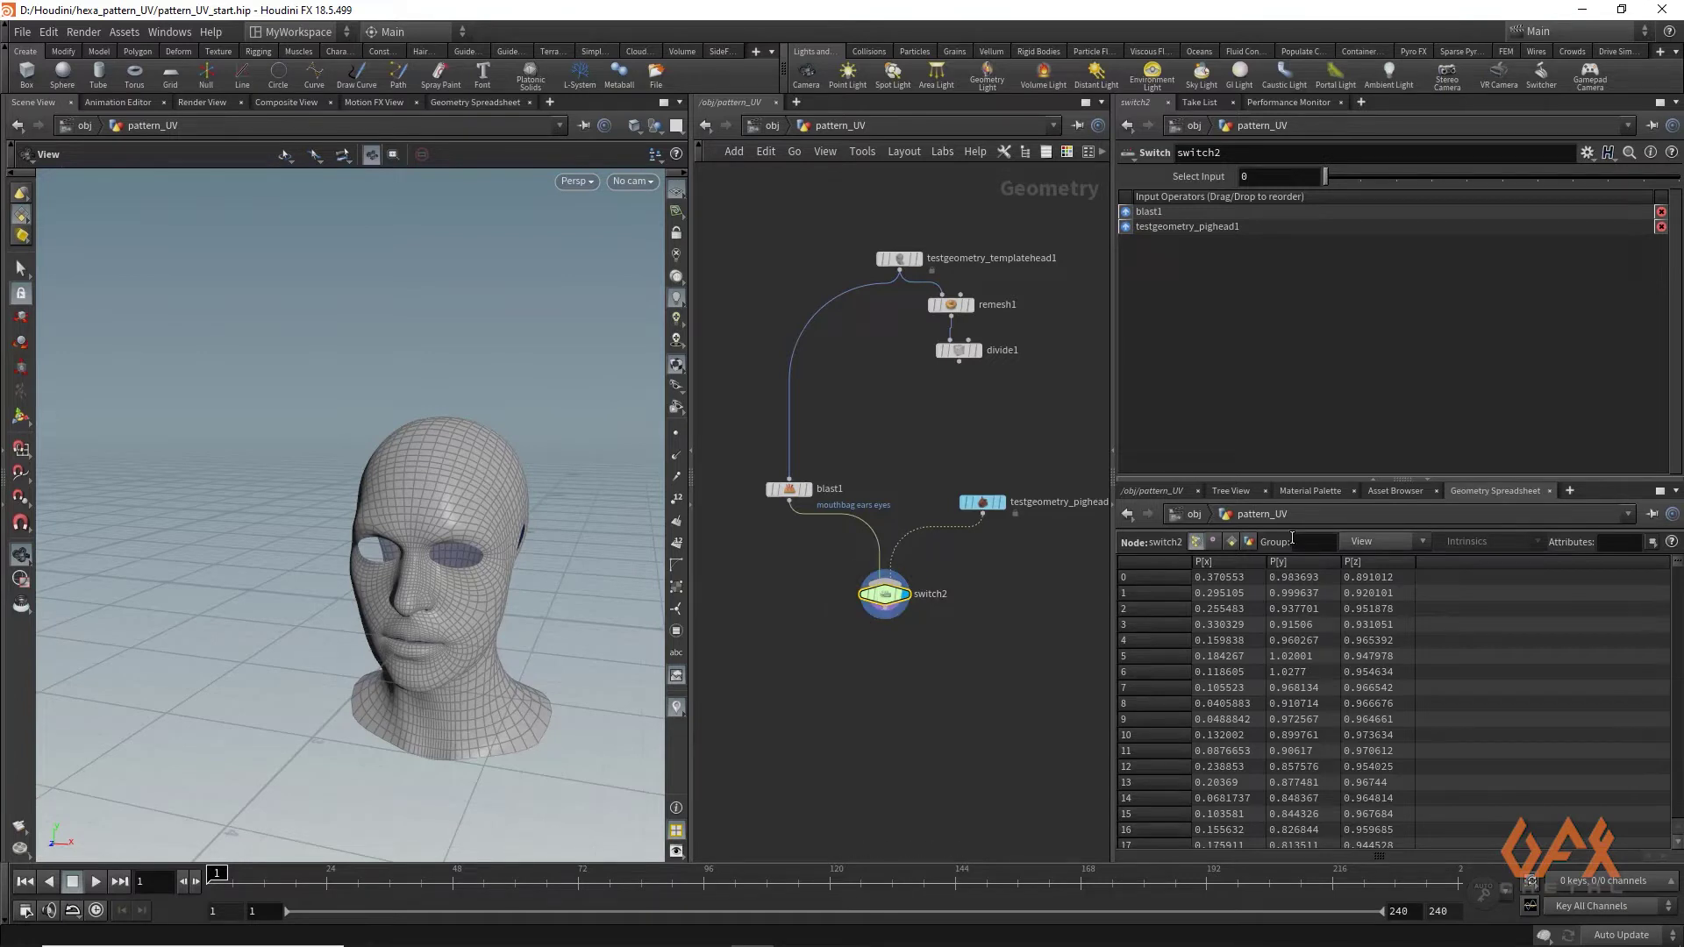
left_click(1215, 540)
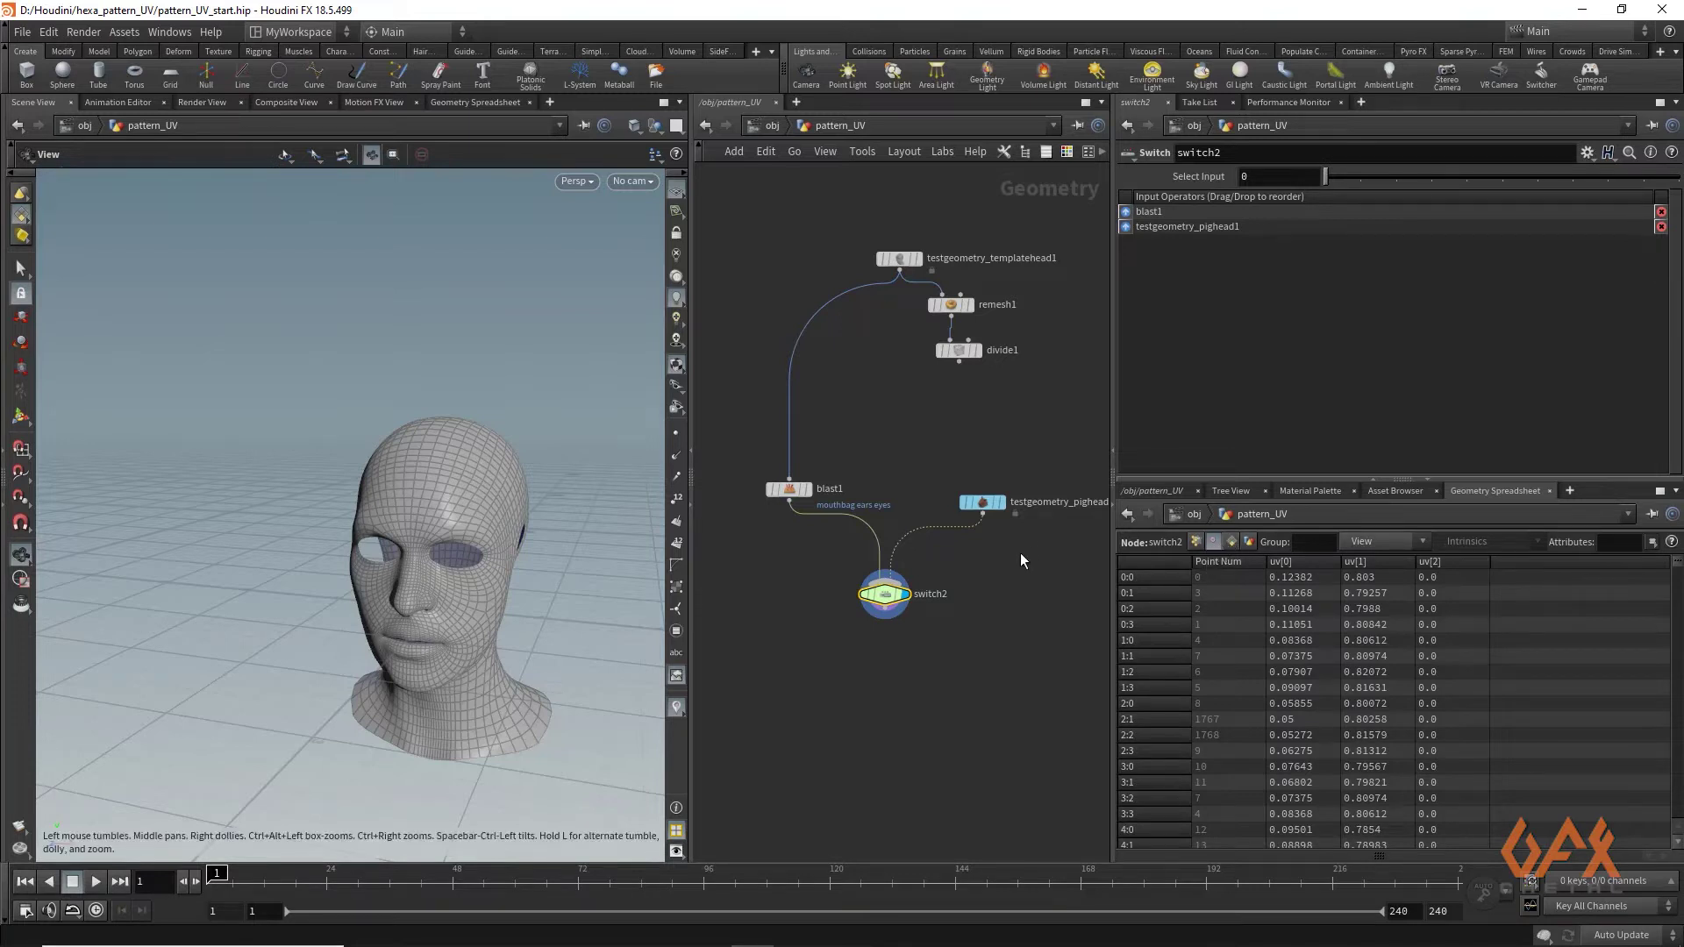
left_click(1196, 544)
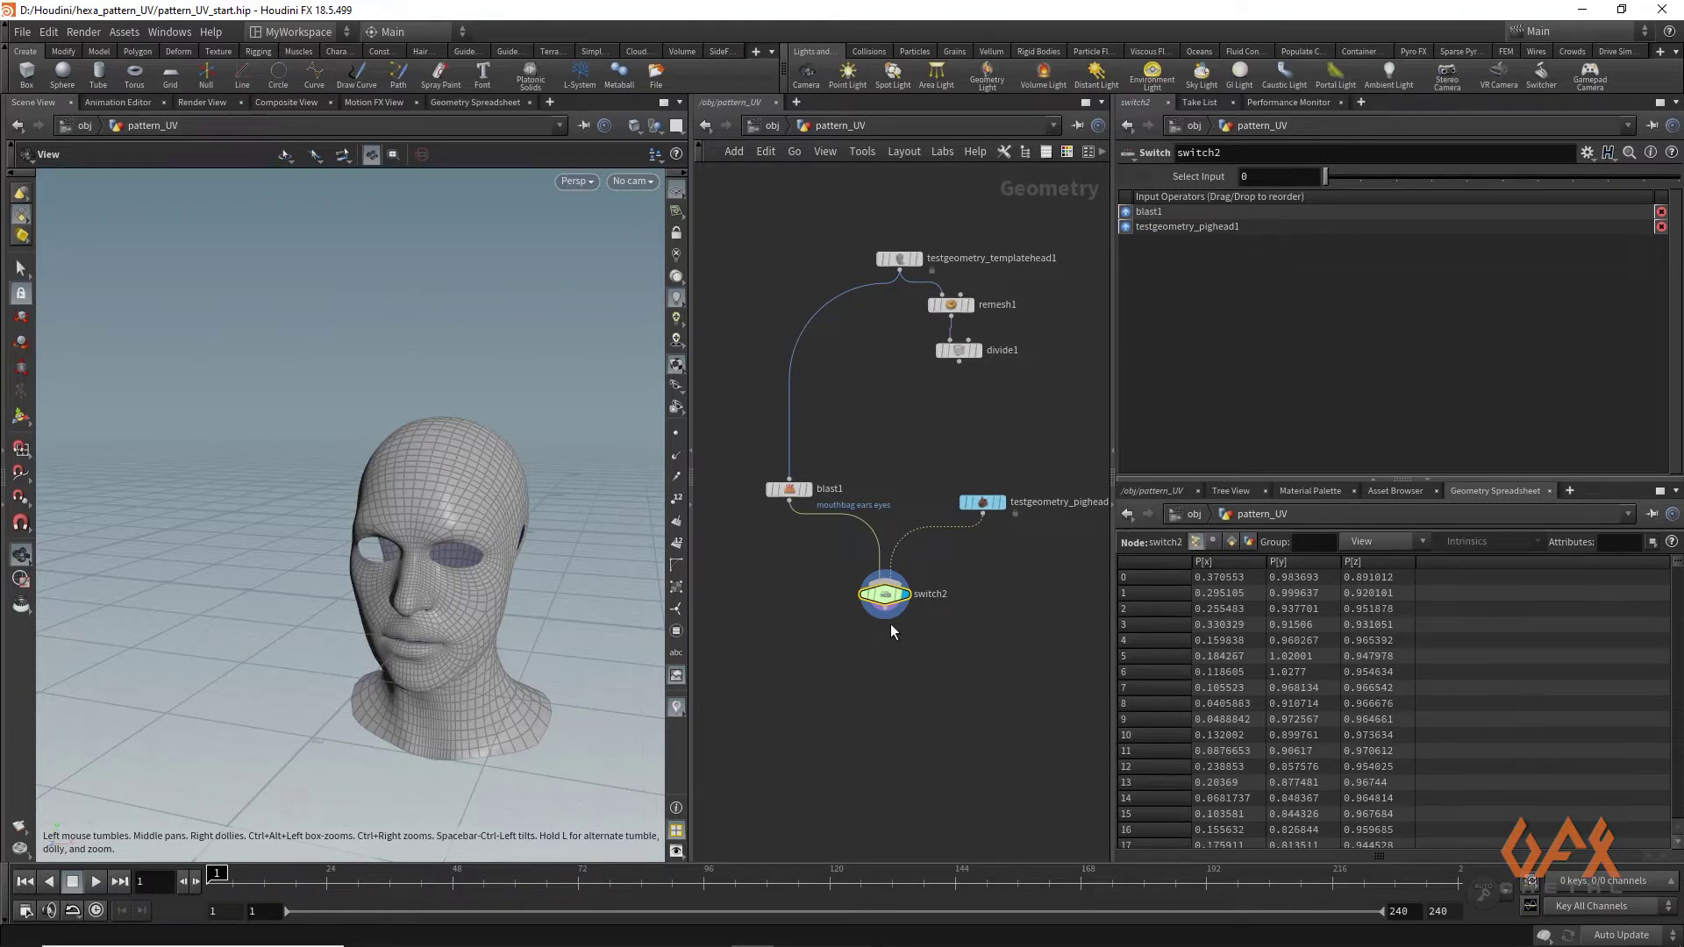
Add a Point Split node connected to the output of switch2
left_click_drag(889, 617, 867, 687)
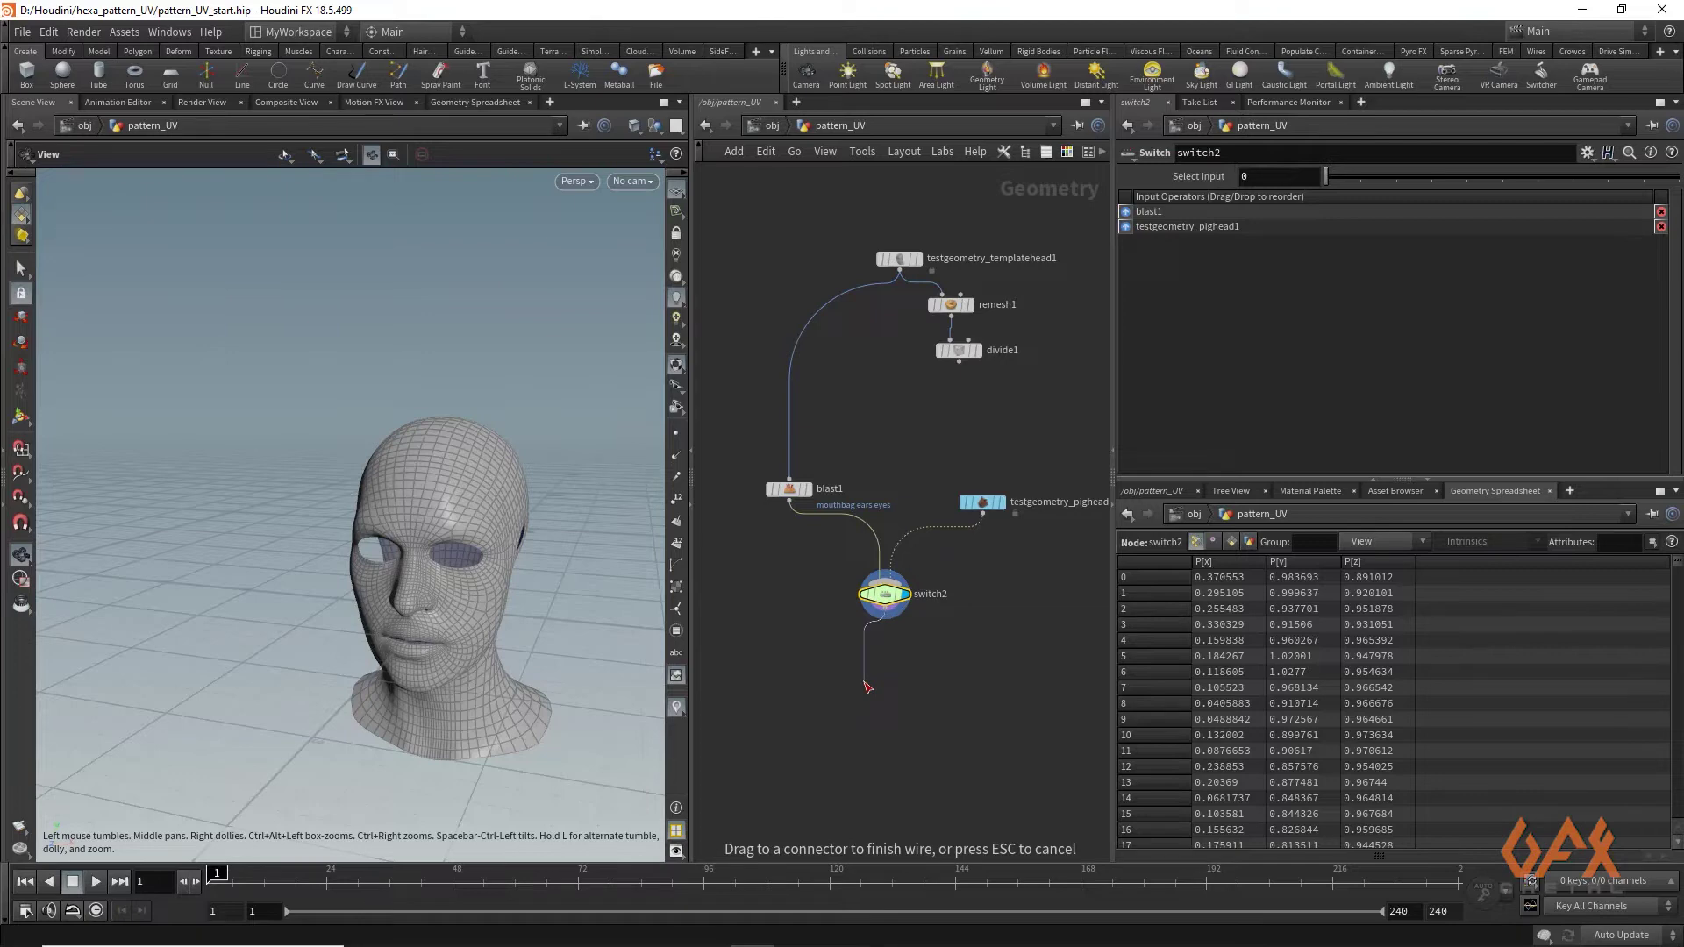
left_click(867, 687)
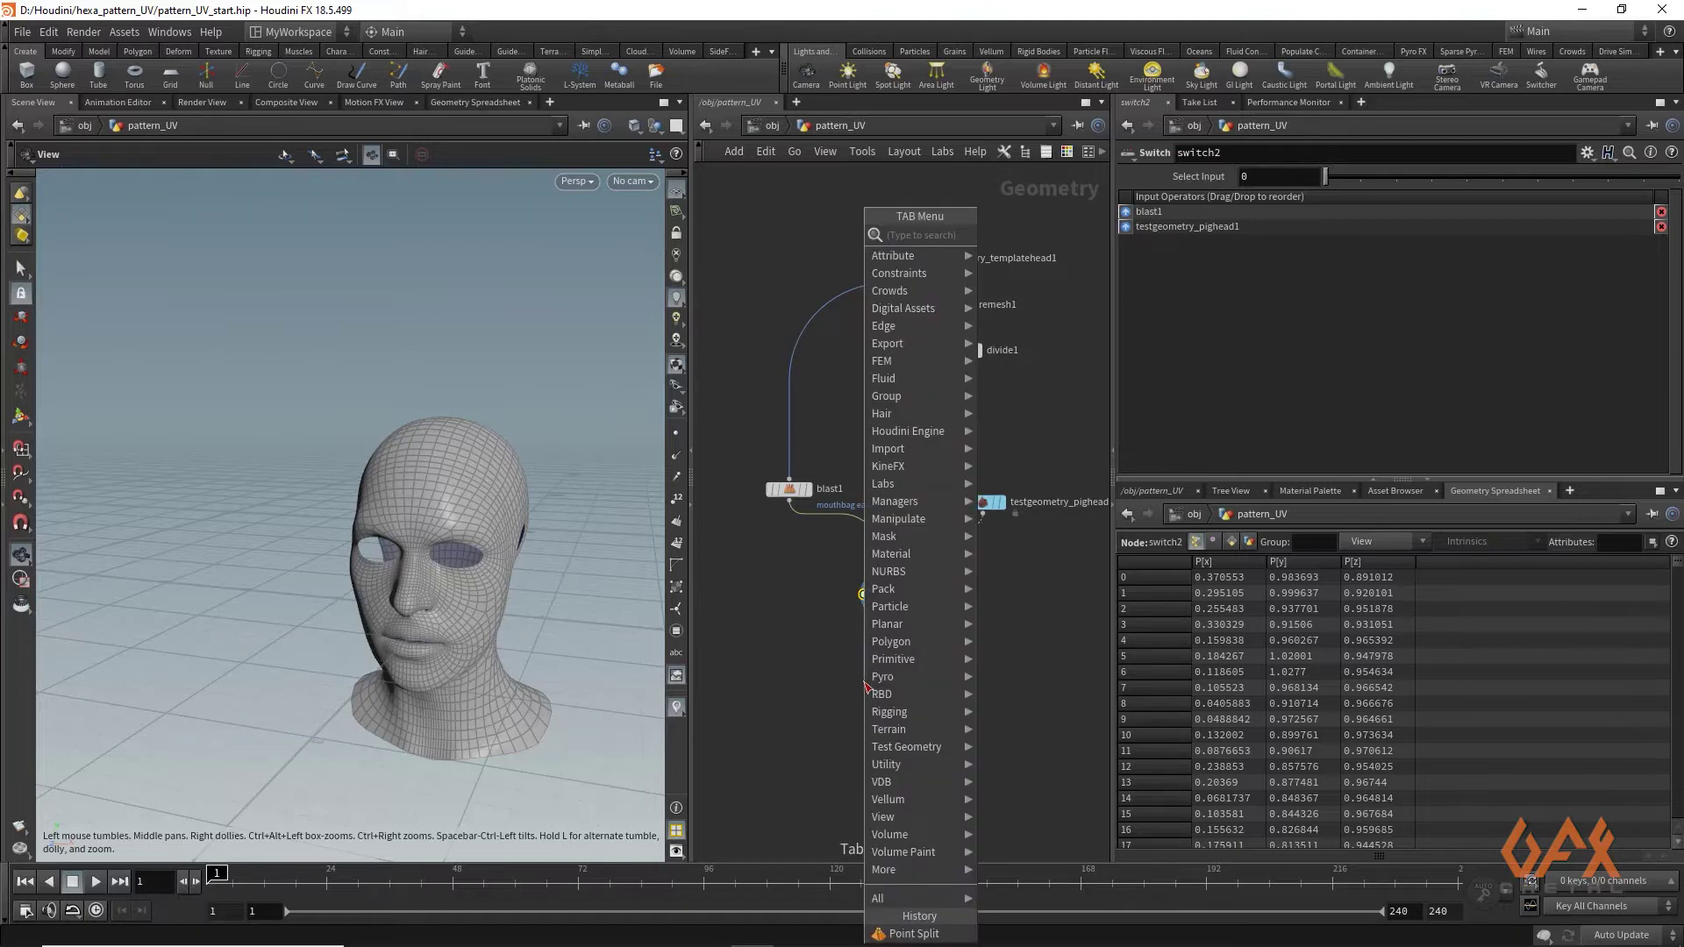
type("point split")
key("Return")
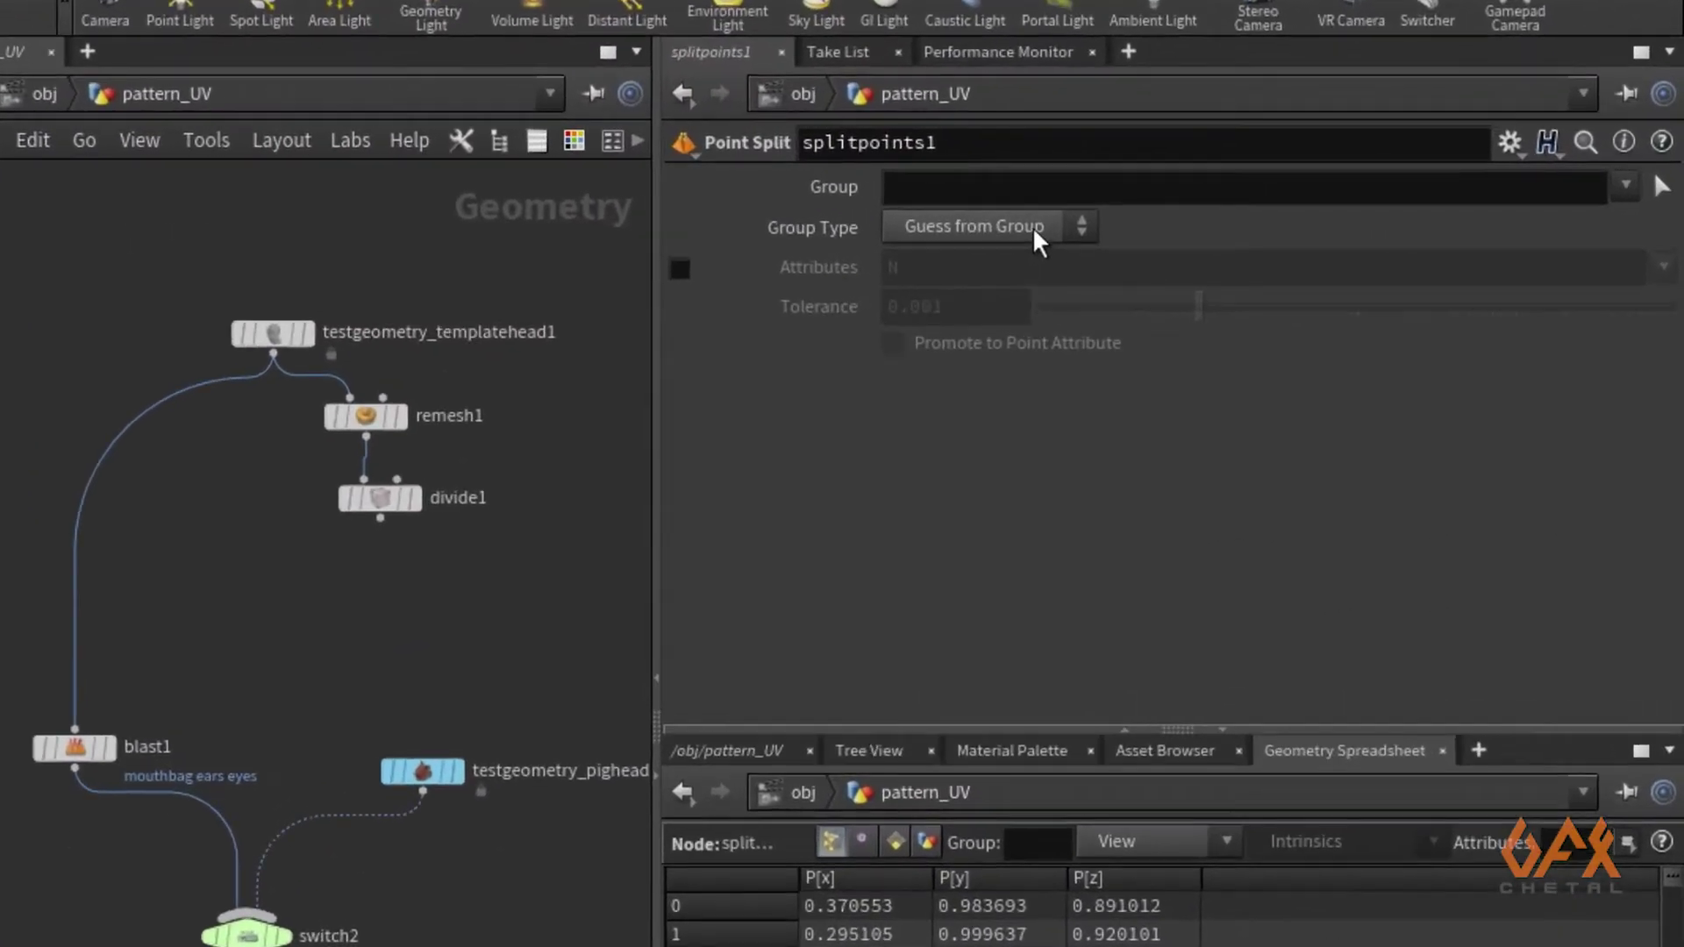
Set the Point Split node's group type to Vertices, split by the uv attribute, and enable Promote to Point Attribute
left_click(997, 221)
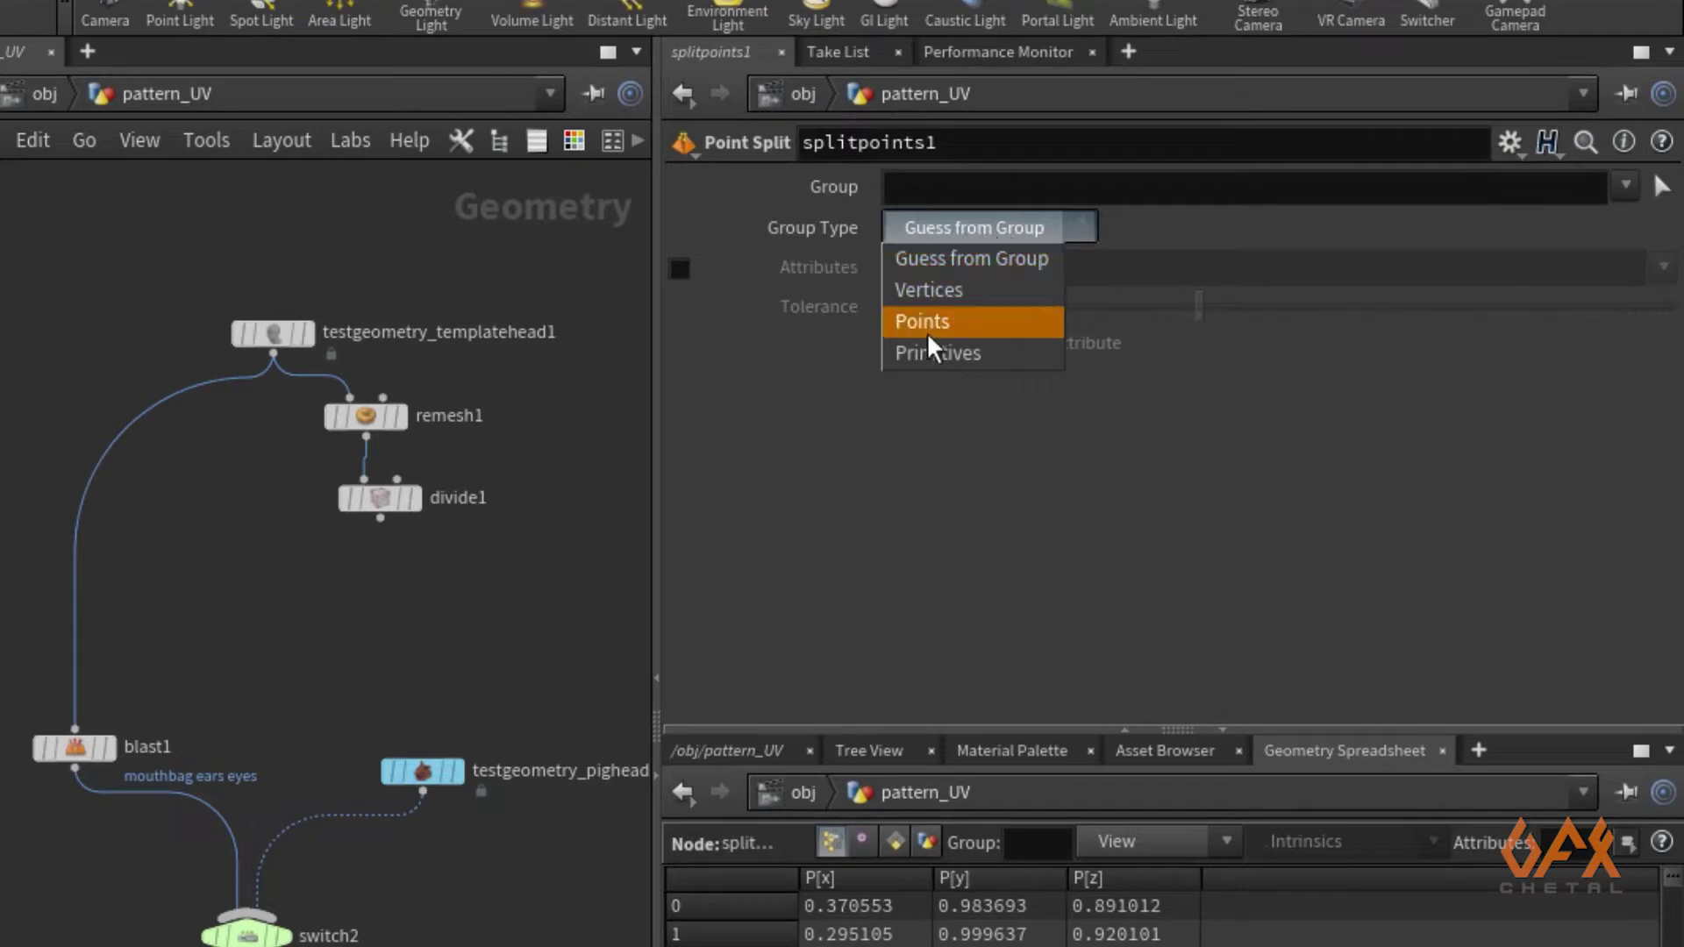
left_click(935, 291)
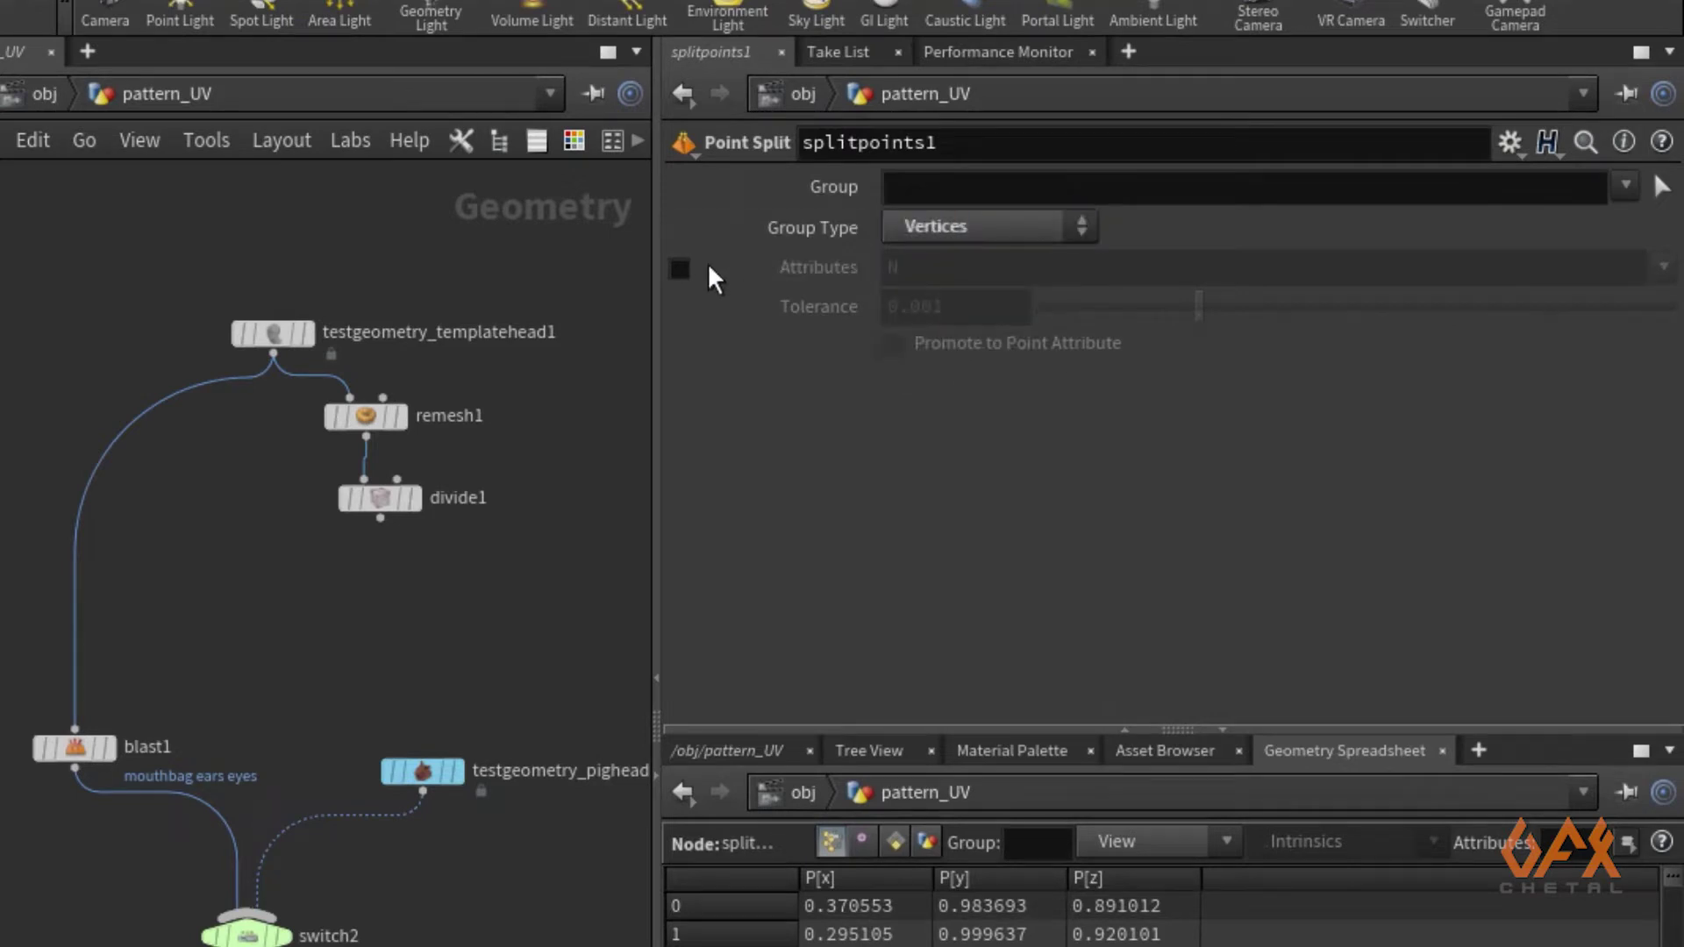
left_click(681, 268)
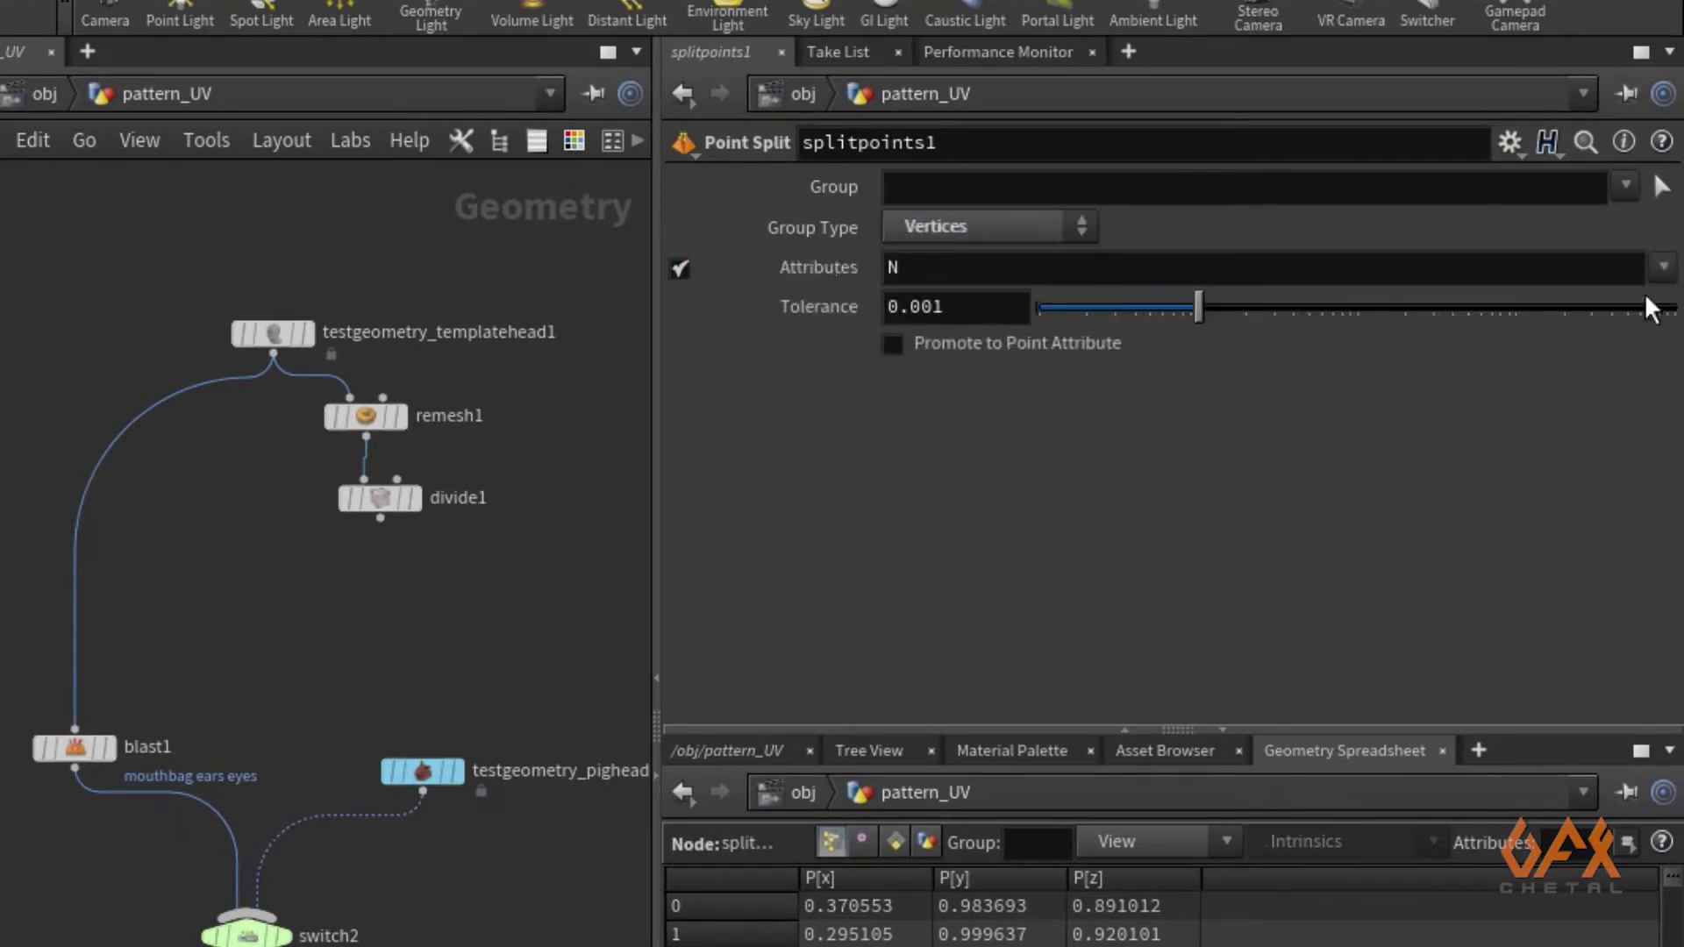
left_click(1663, 267)
left_click(1616, 294)
left_click(912, 267)
key("BackSpace")
key("BackSpace")
left_click(888, 423)
left_click(893, 343)
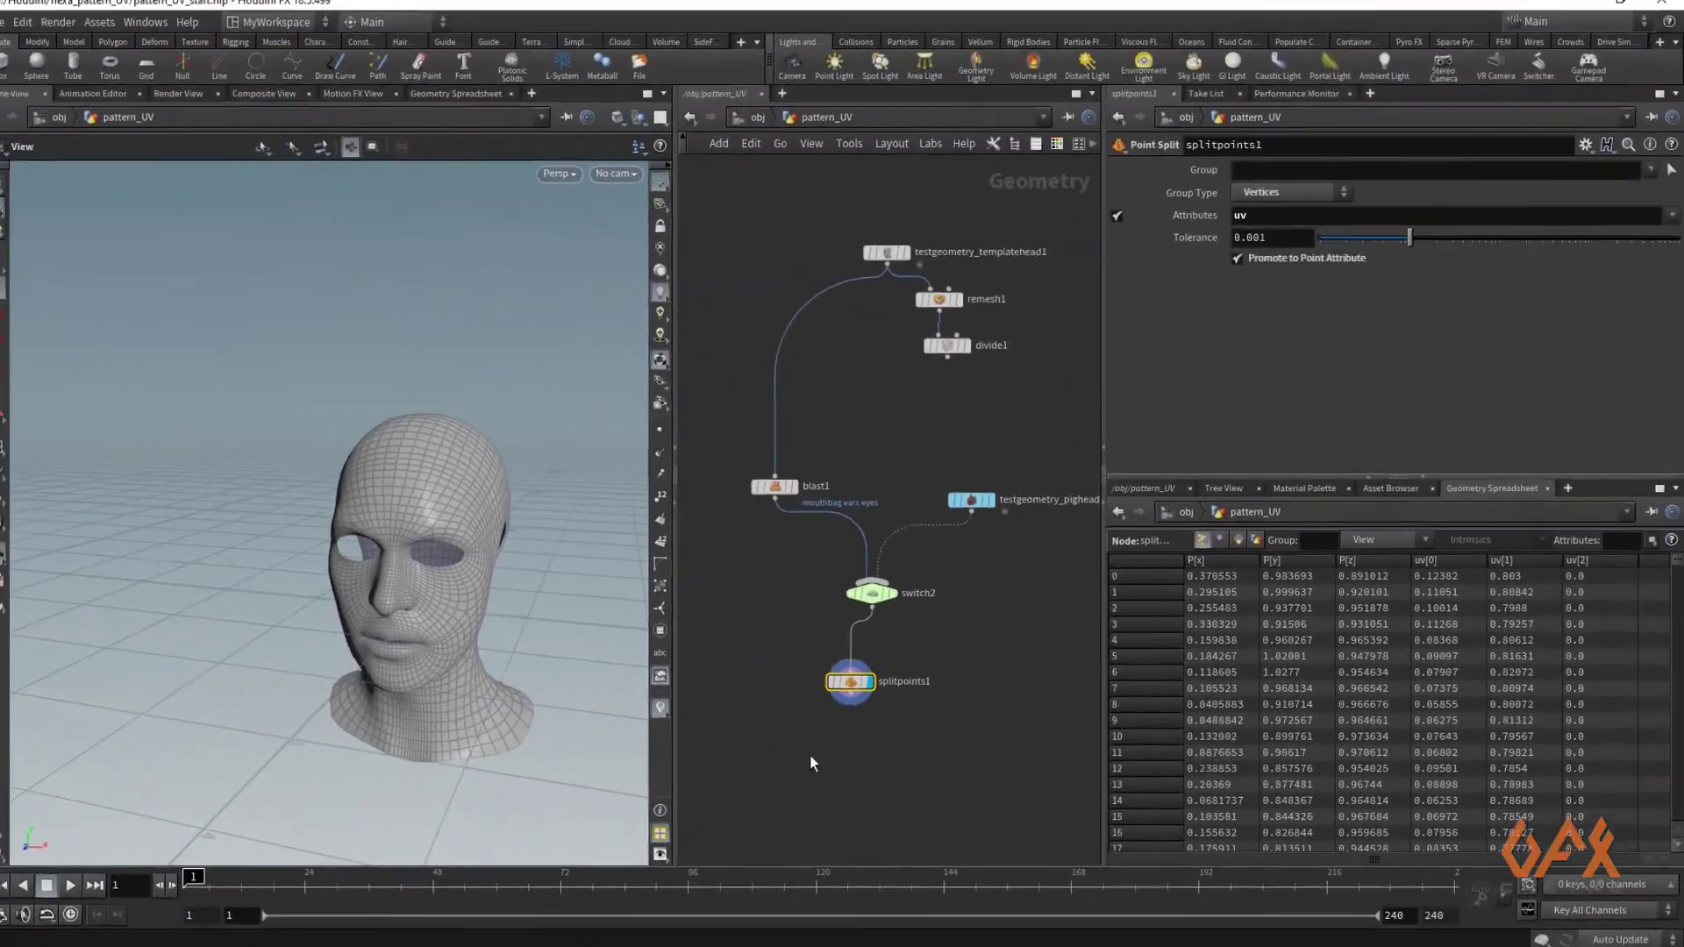
Add an Attribute Wrangle node connected to the output of splitpoints1 and display it
middle_click_drag(219, 752, 136, 440)
left_click(821, 523)
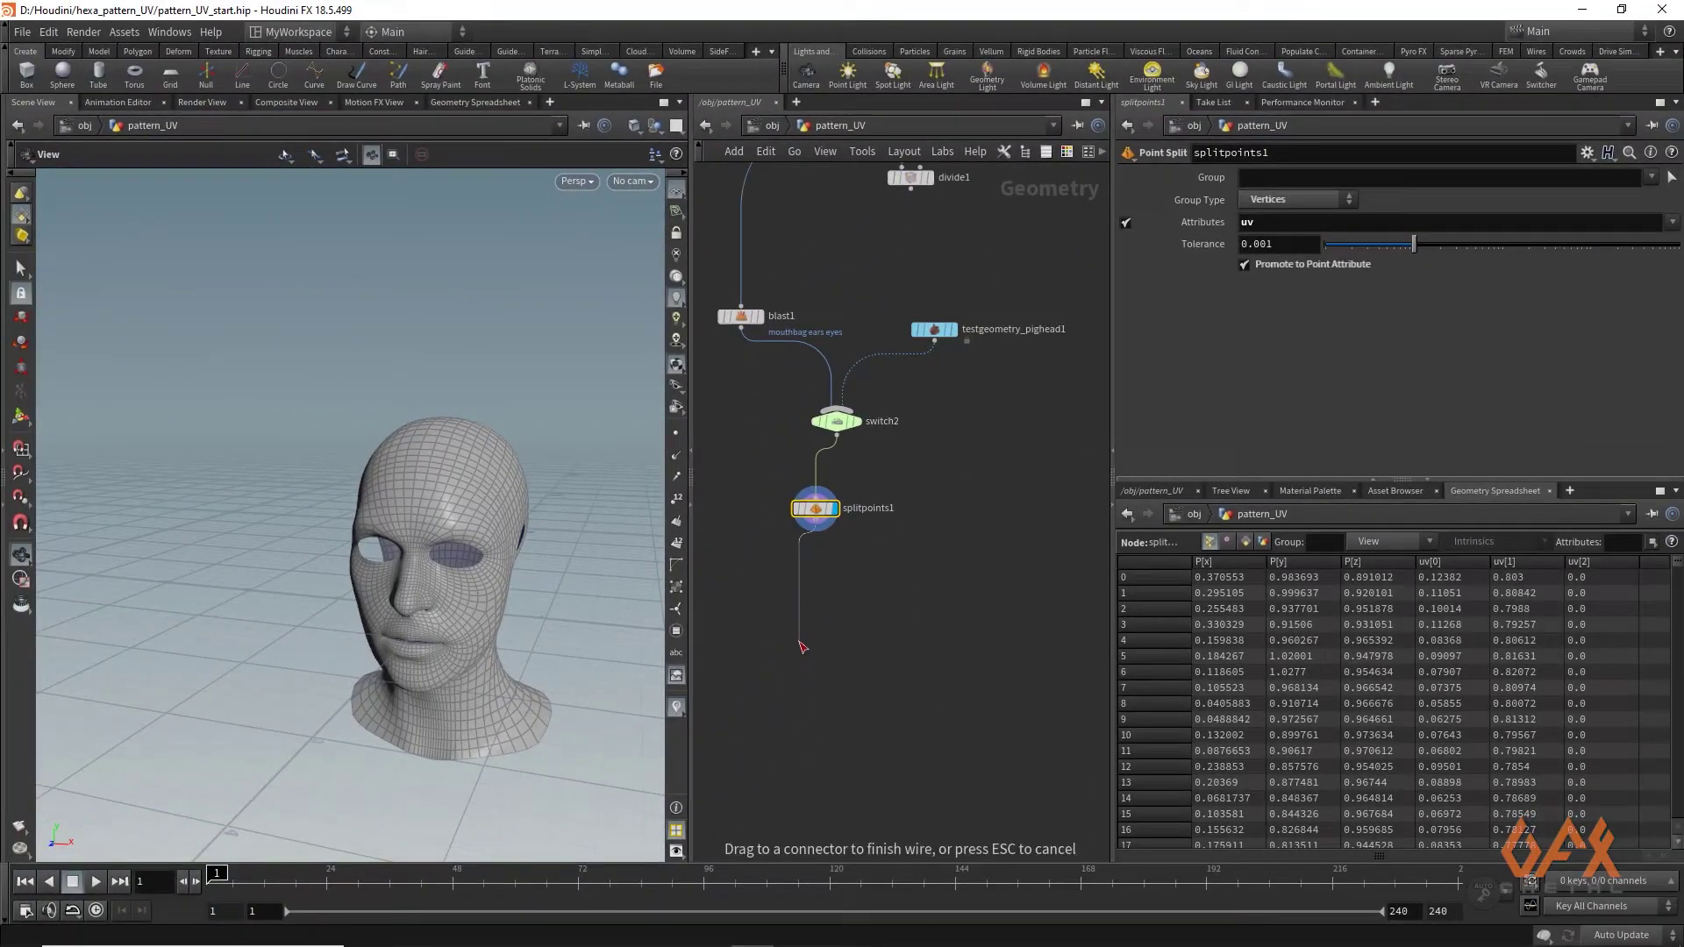
key("Tab")
type("attw")
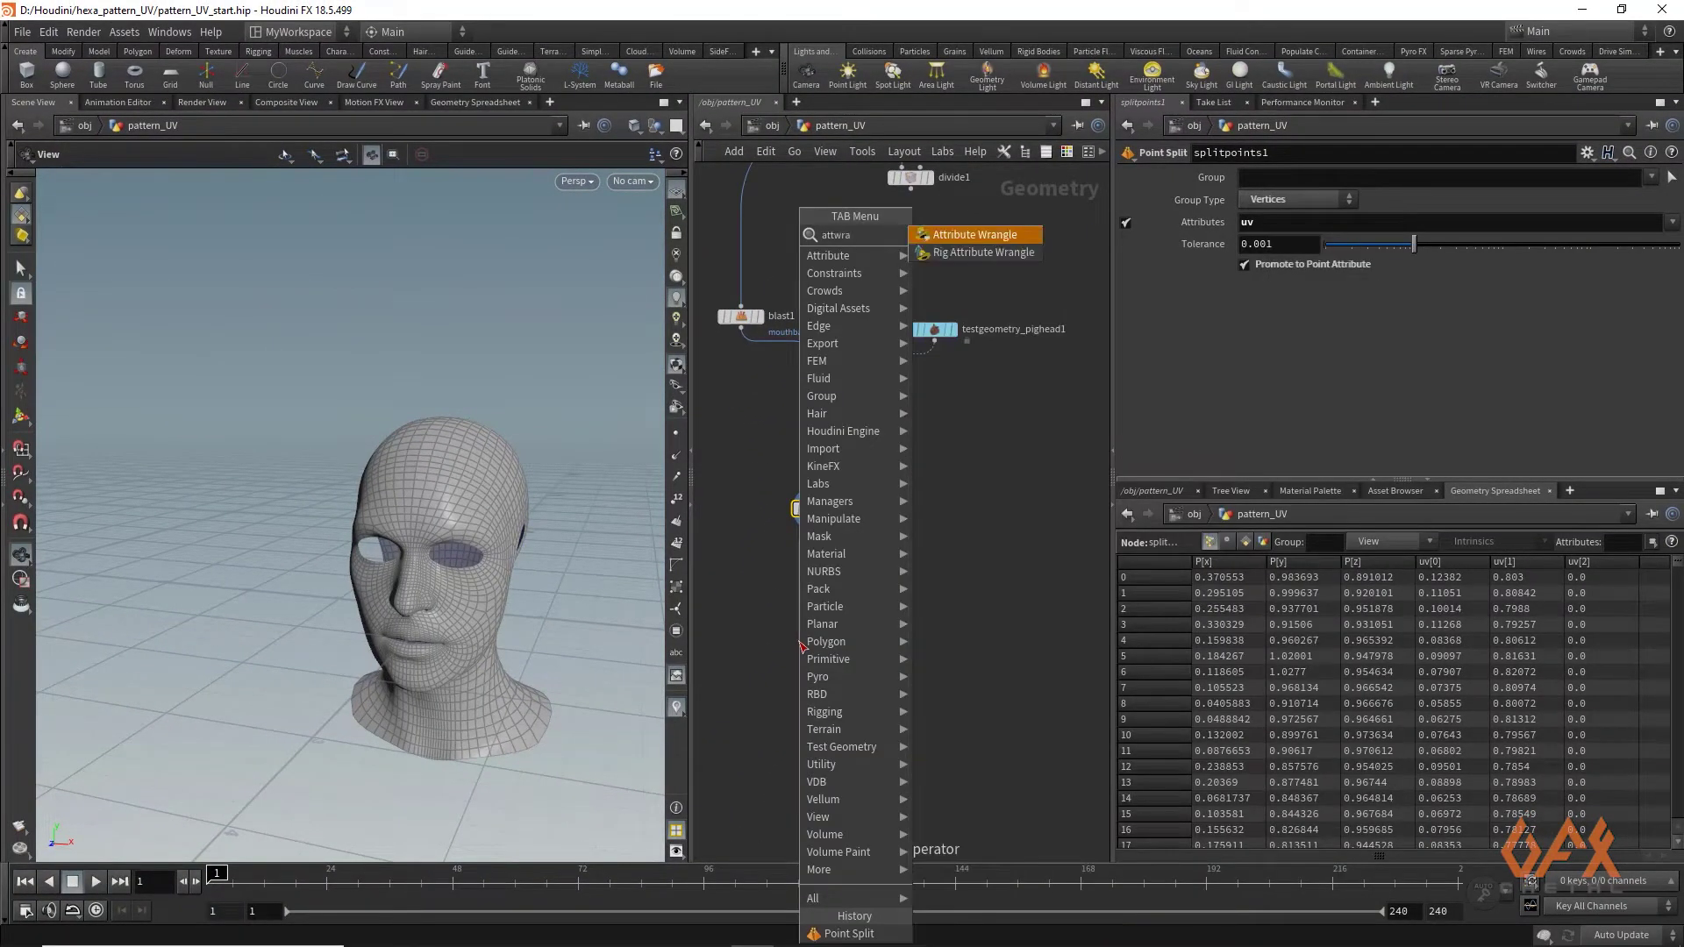
key("Return")
left_click(798, 639)
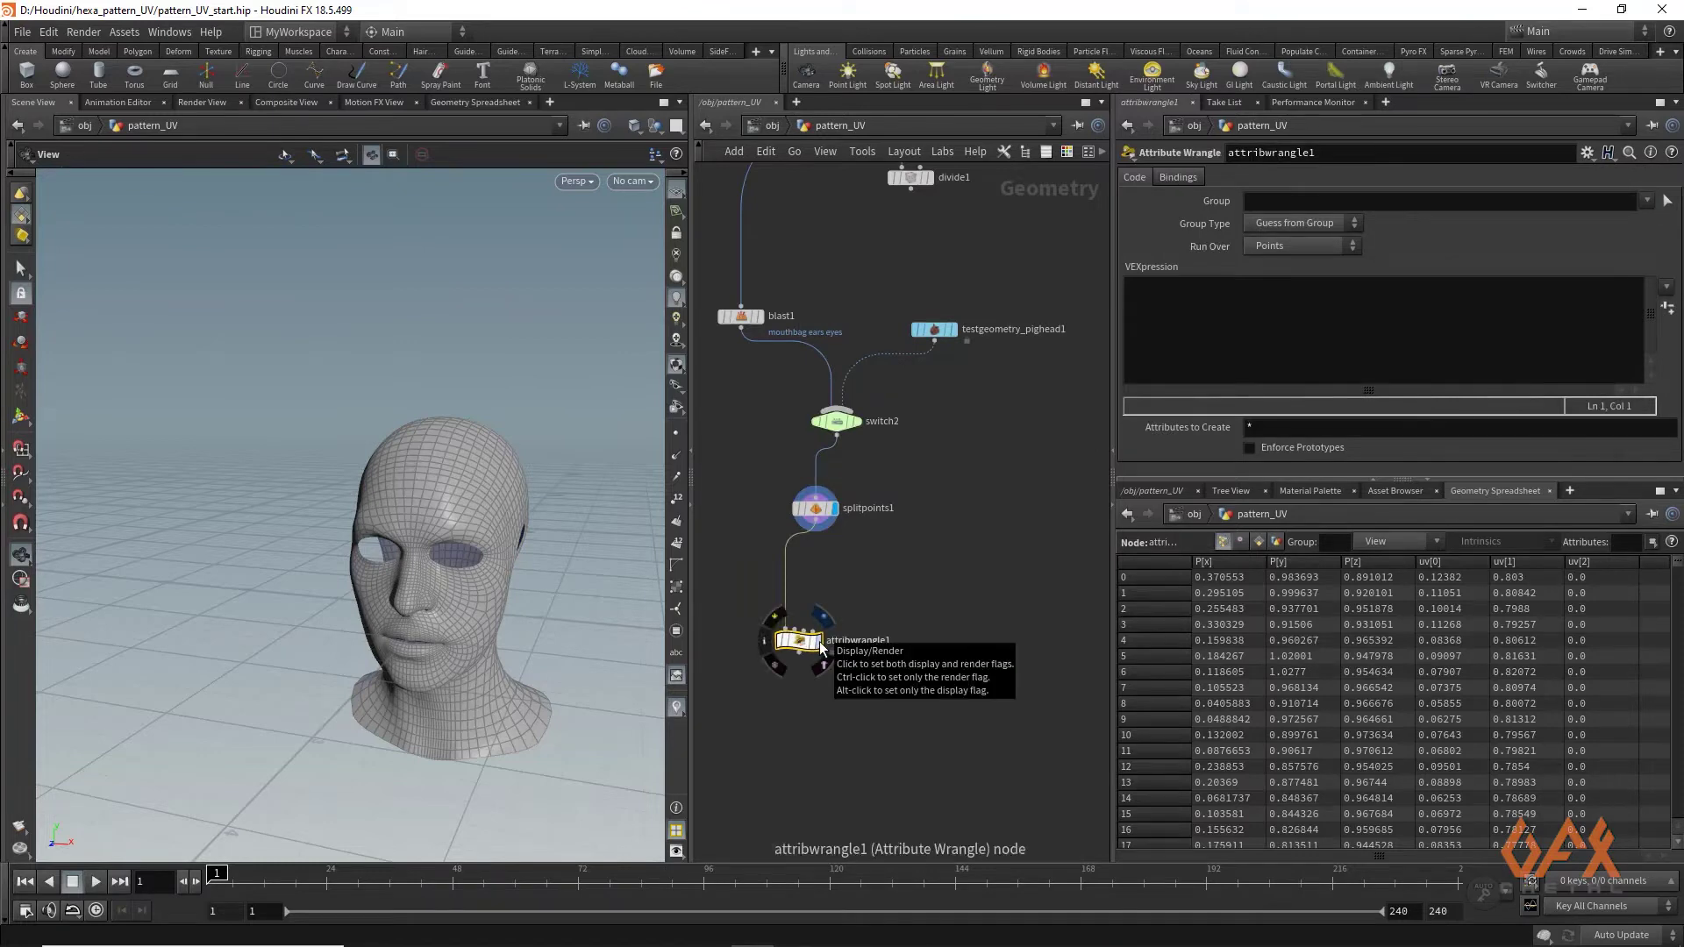
left_click(822, 647)
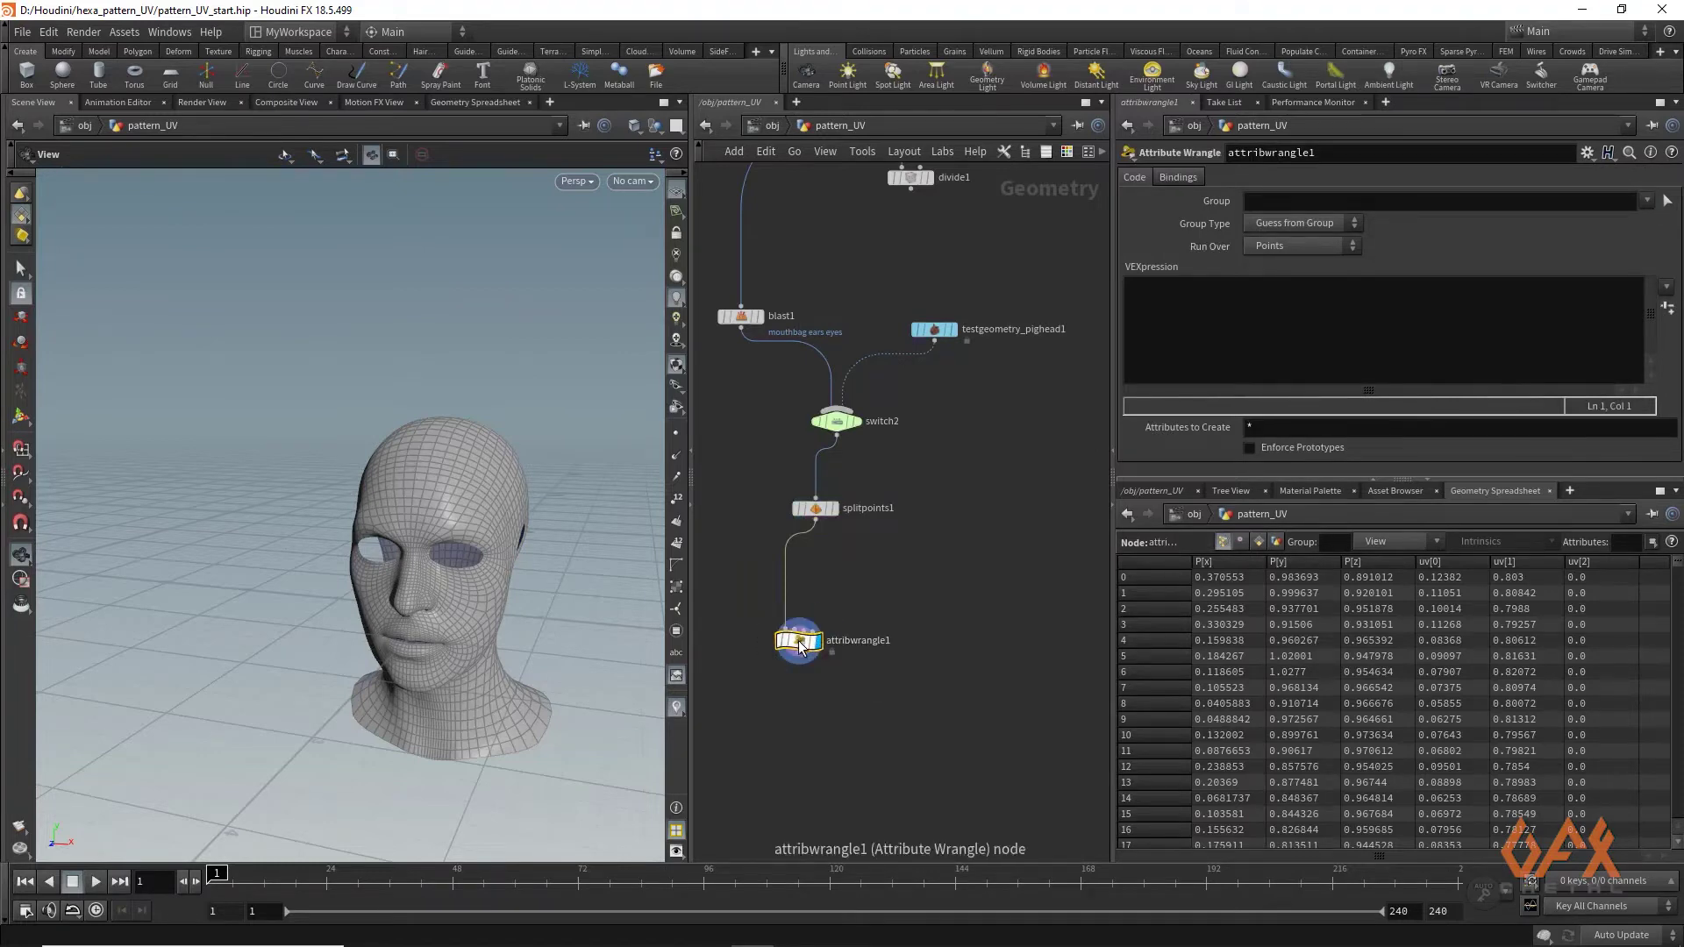
left_click(1219, 297)
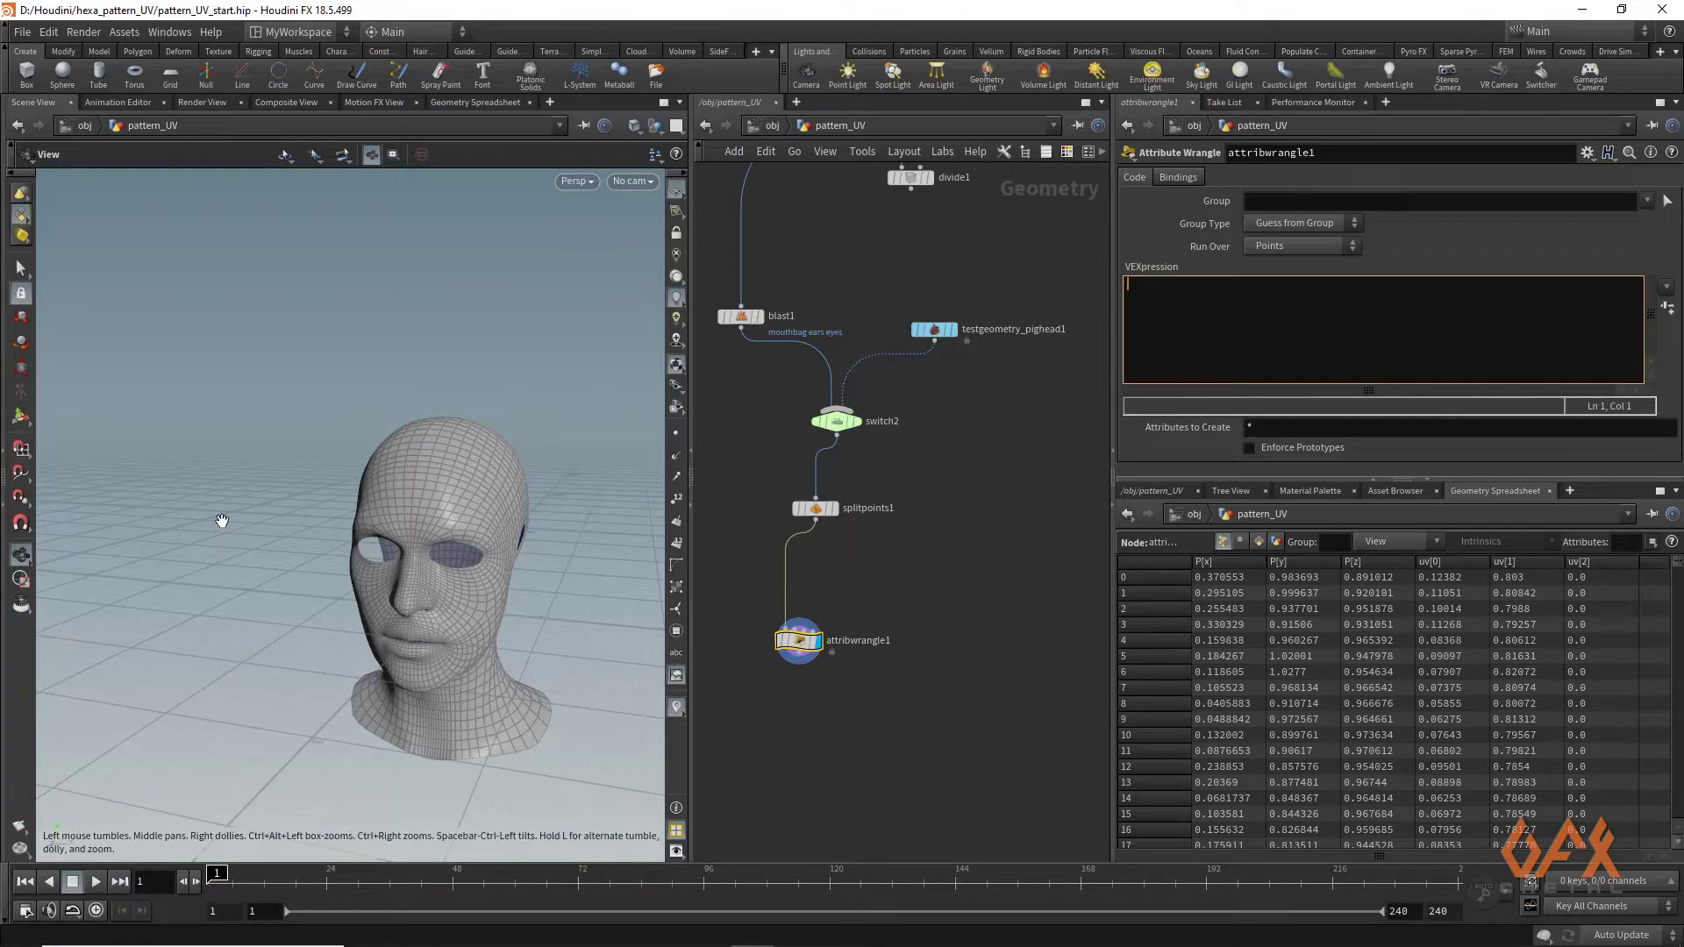
right_click_drag(477, 508, 353, 552)
left_click_drag(354, 552, 484, 503)
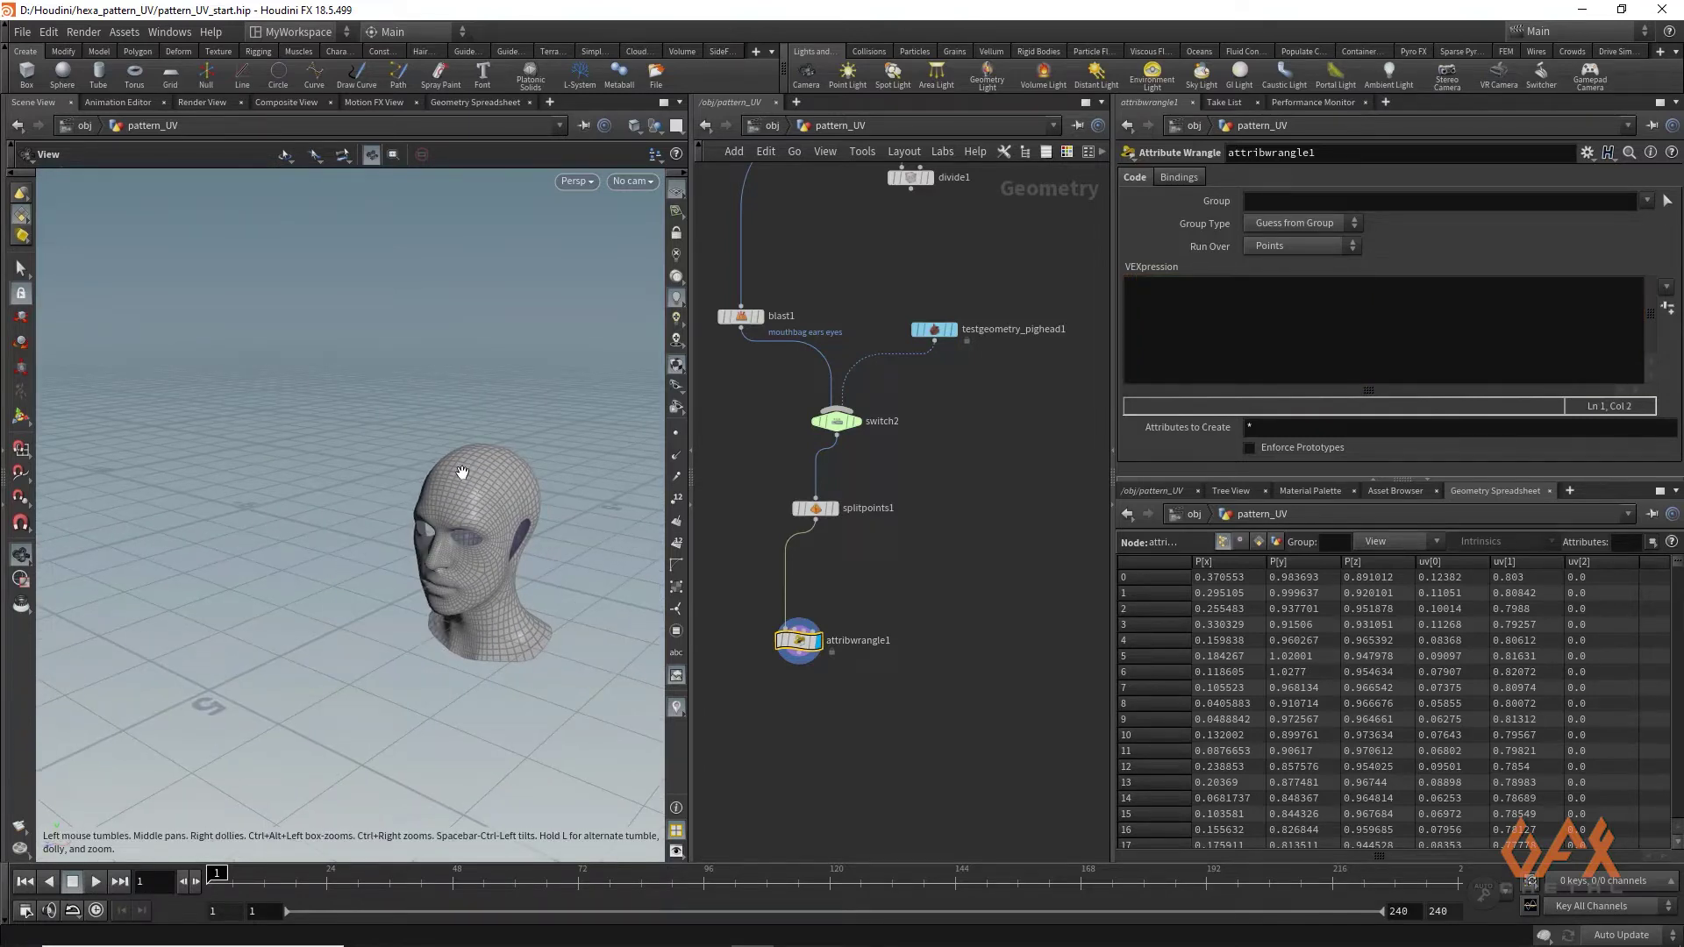
left_click(1193, 327)
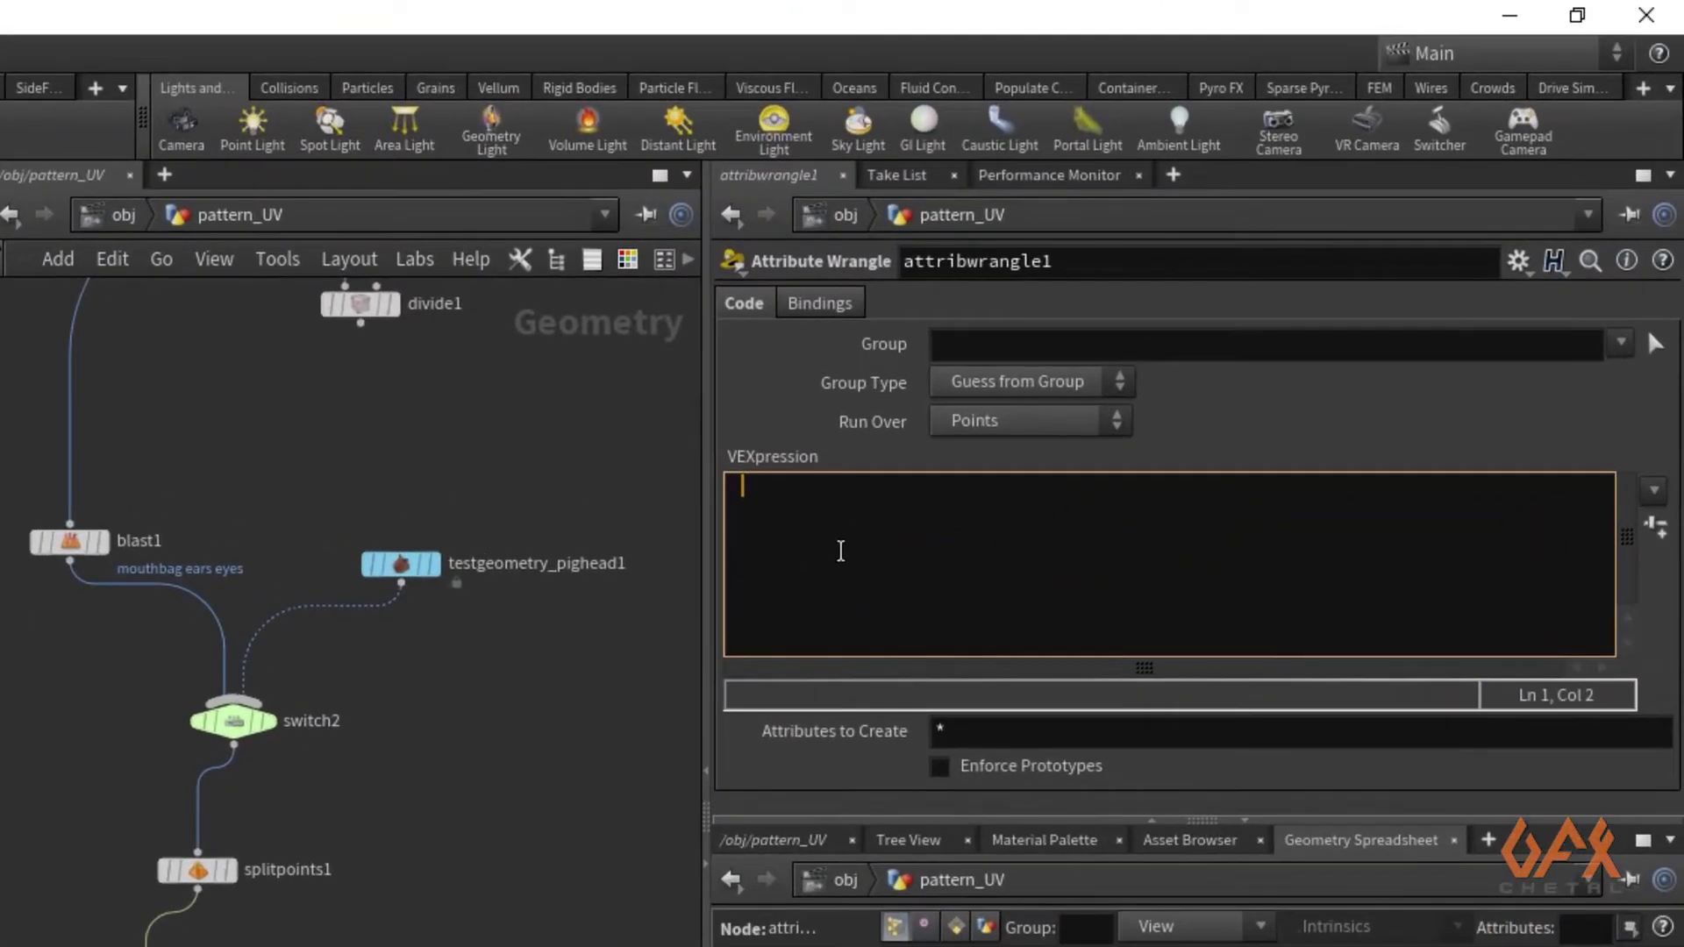
type("@P = @uv;")
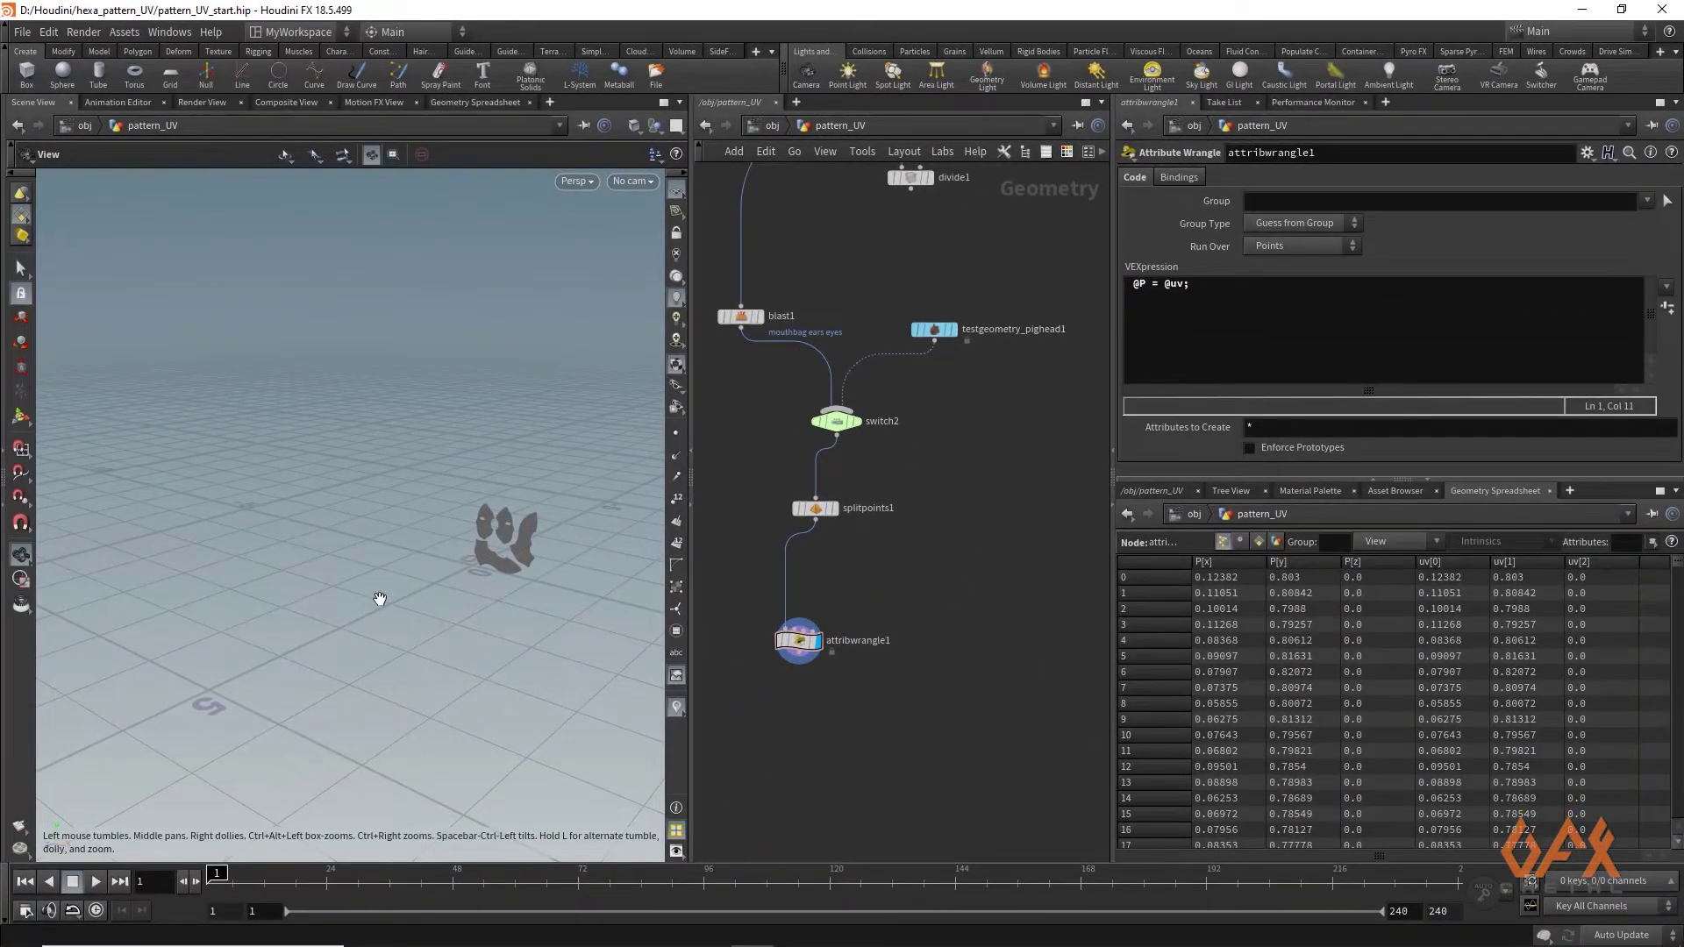
key("space+g")
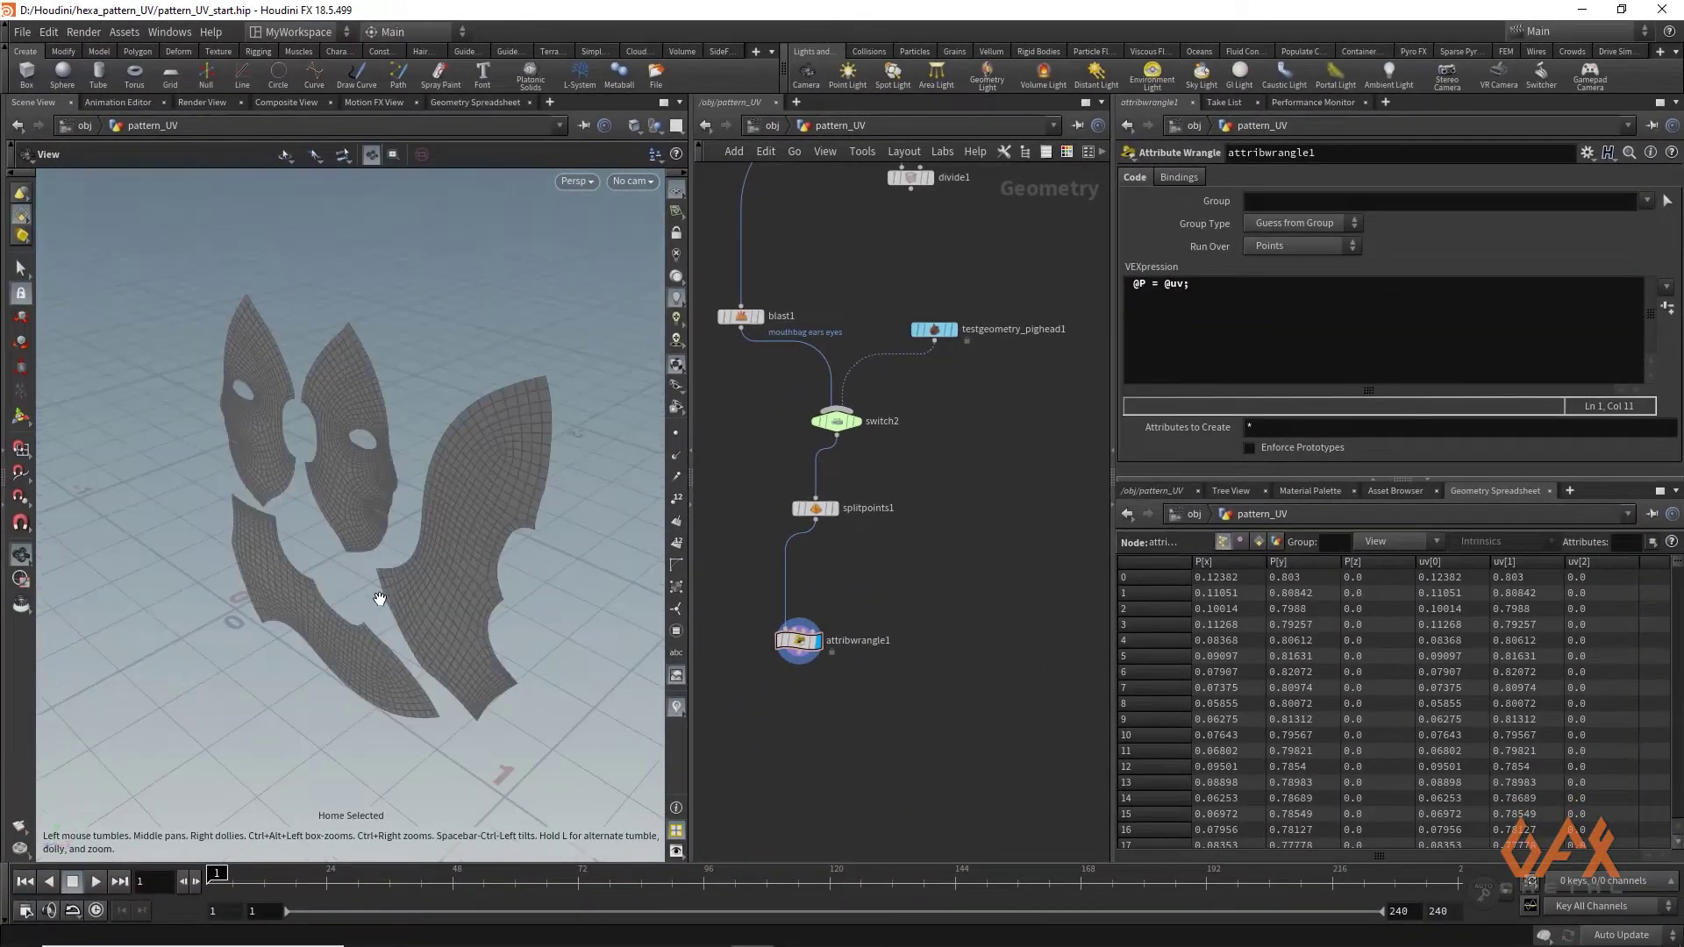
Add a PolyExtrude node connected to the output of attribwrangle1 and display it
left_click_drag(308, 603, 403, 566)
right_click_drag(302, 521, 474, 524)
left_click_drag(316, 584, 307, 543)
left_click_drag(398, 674, 338, 685)
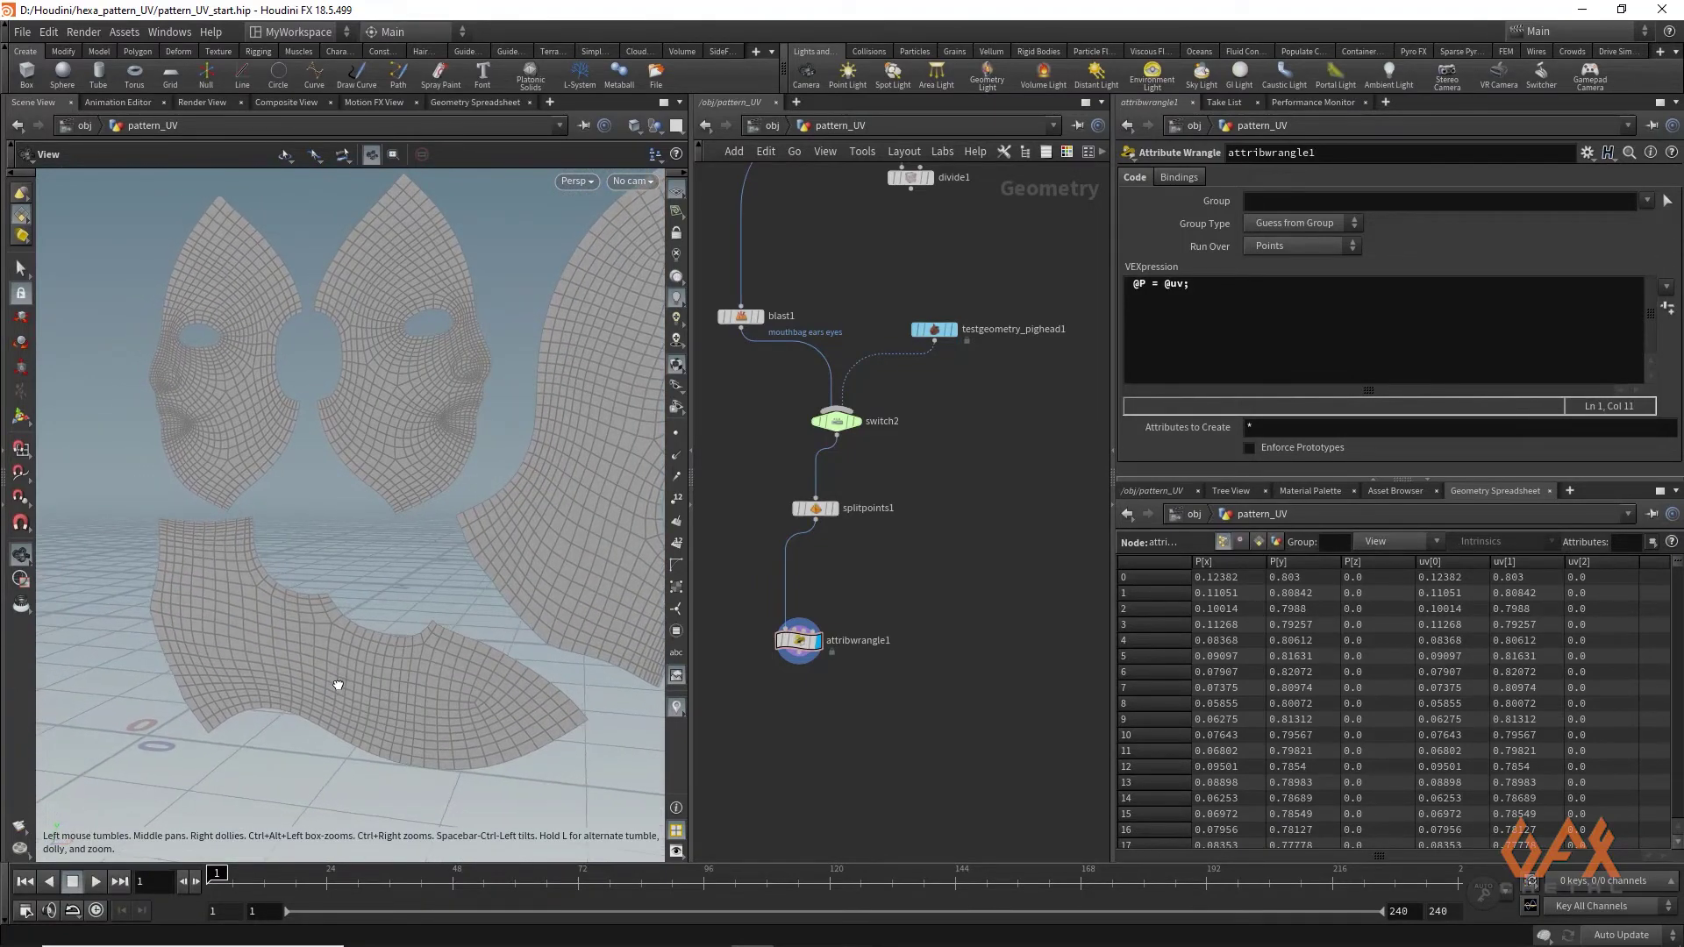
middle_click_drag(793, 735, 908, 603)
left_click(994, 550)
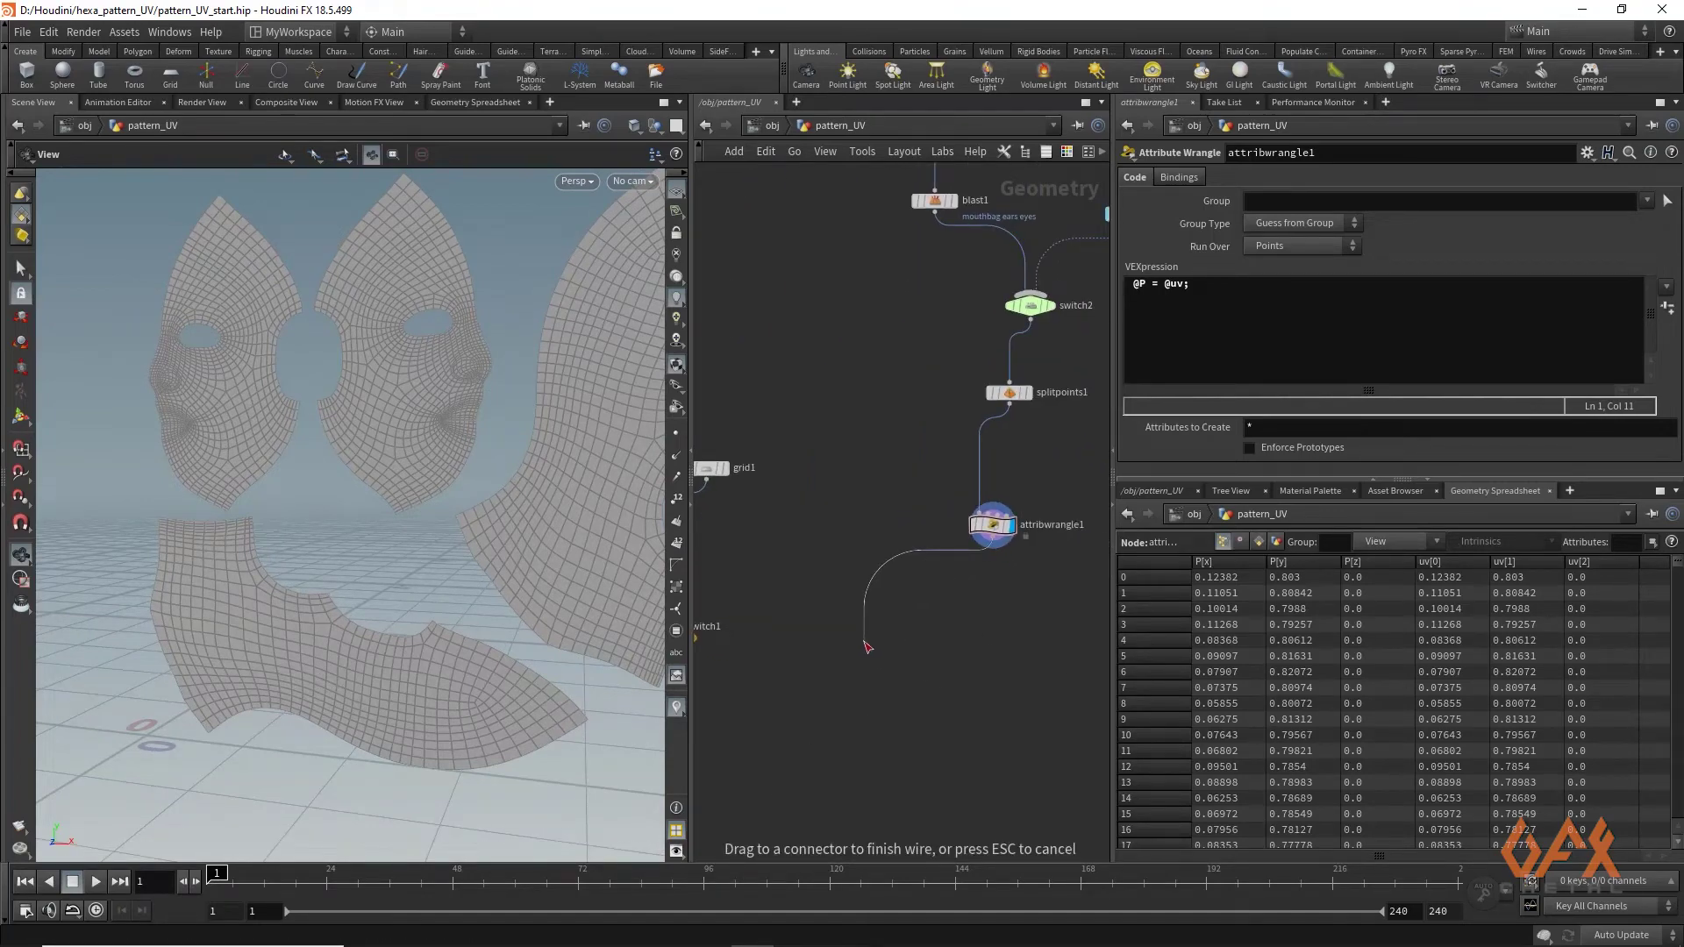
key("Tab")
type("polyex")
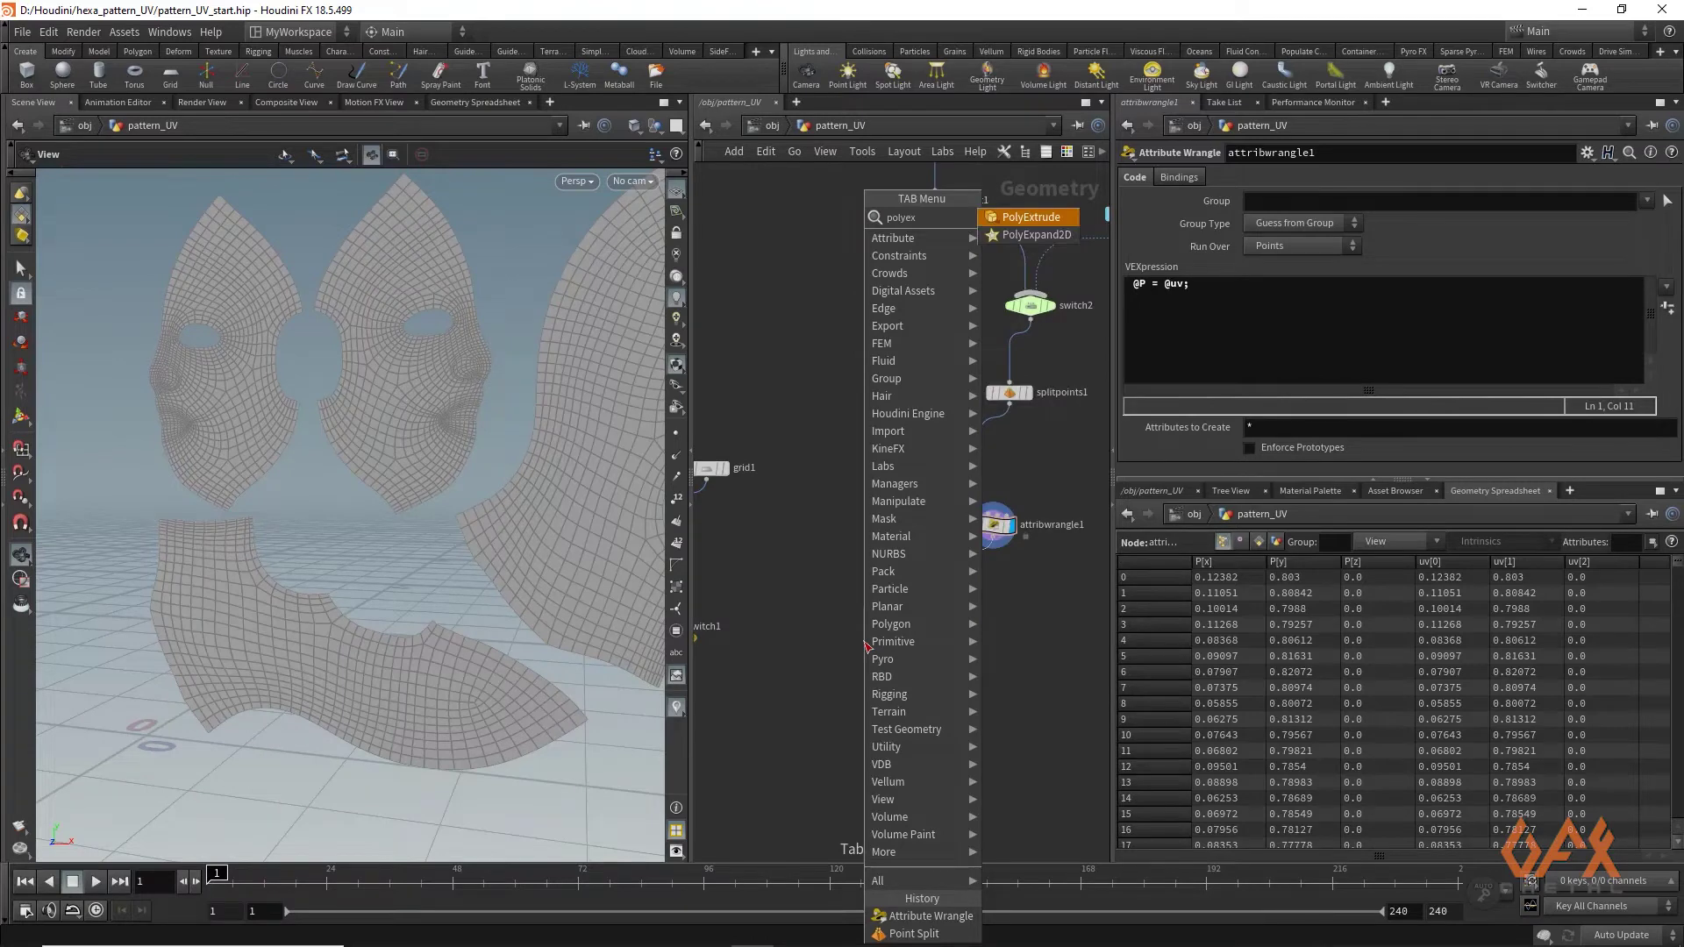
key("Return")
left_click(865, 643)
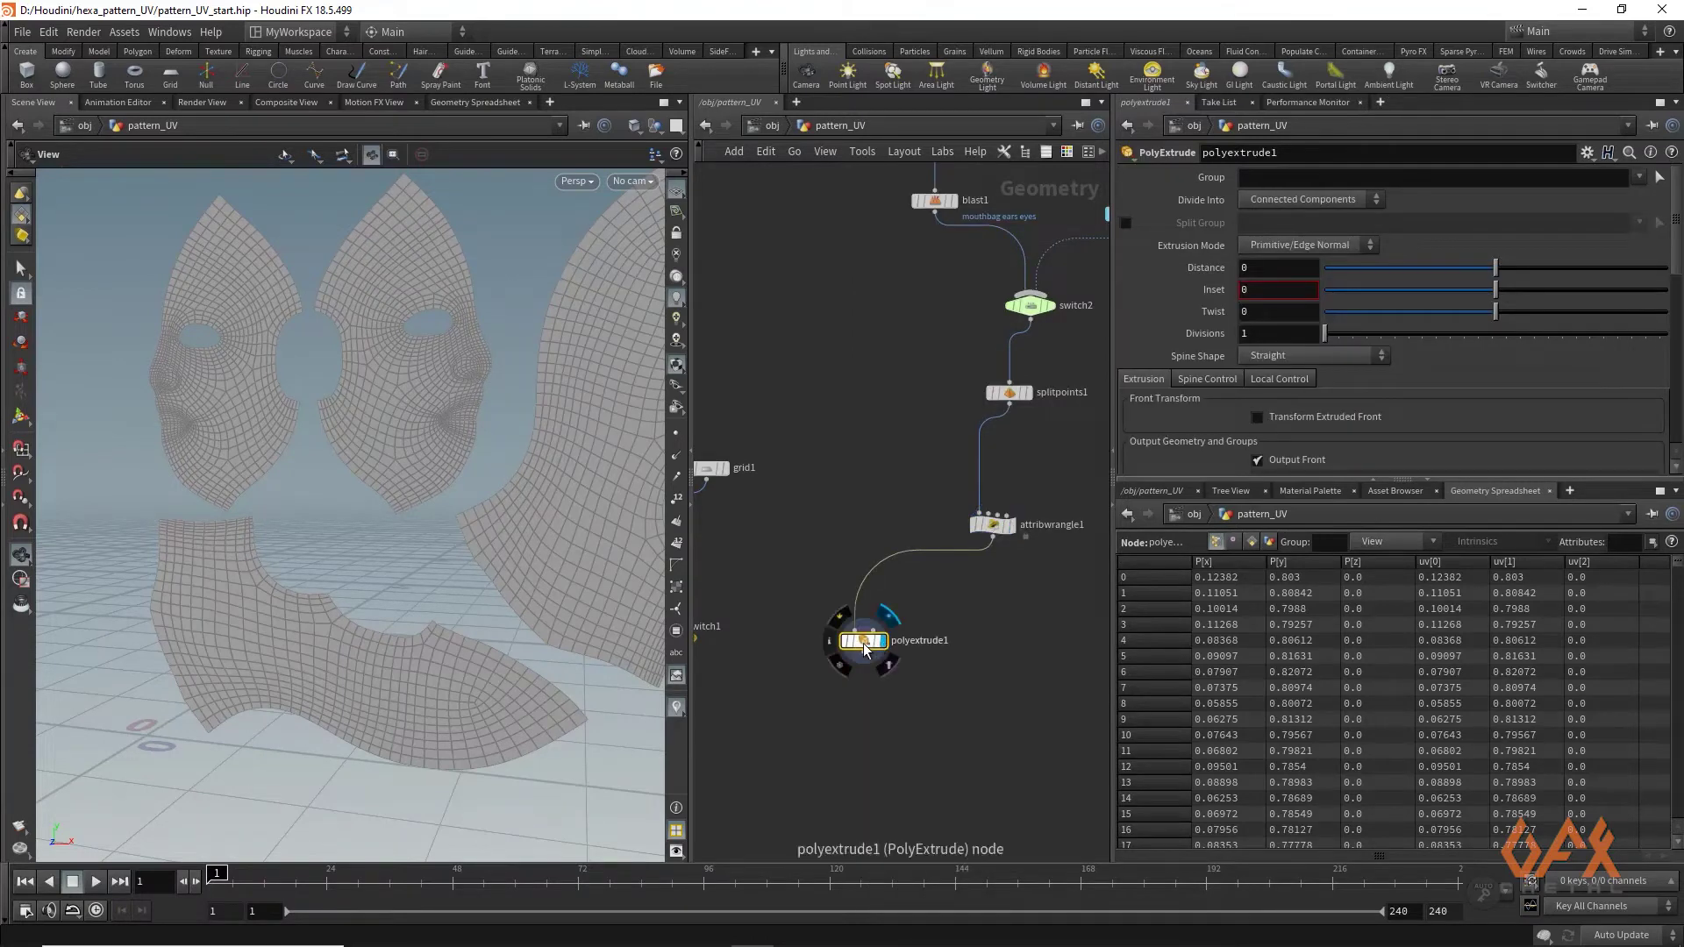
Extrude the flattened UV pieces by a distance of about 0.1 and enable Output Back on polyextrude1
left_click_drag(1496, 267, 1515, 269)
scroll(1401, 377, "down", 4)
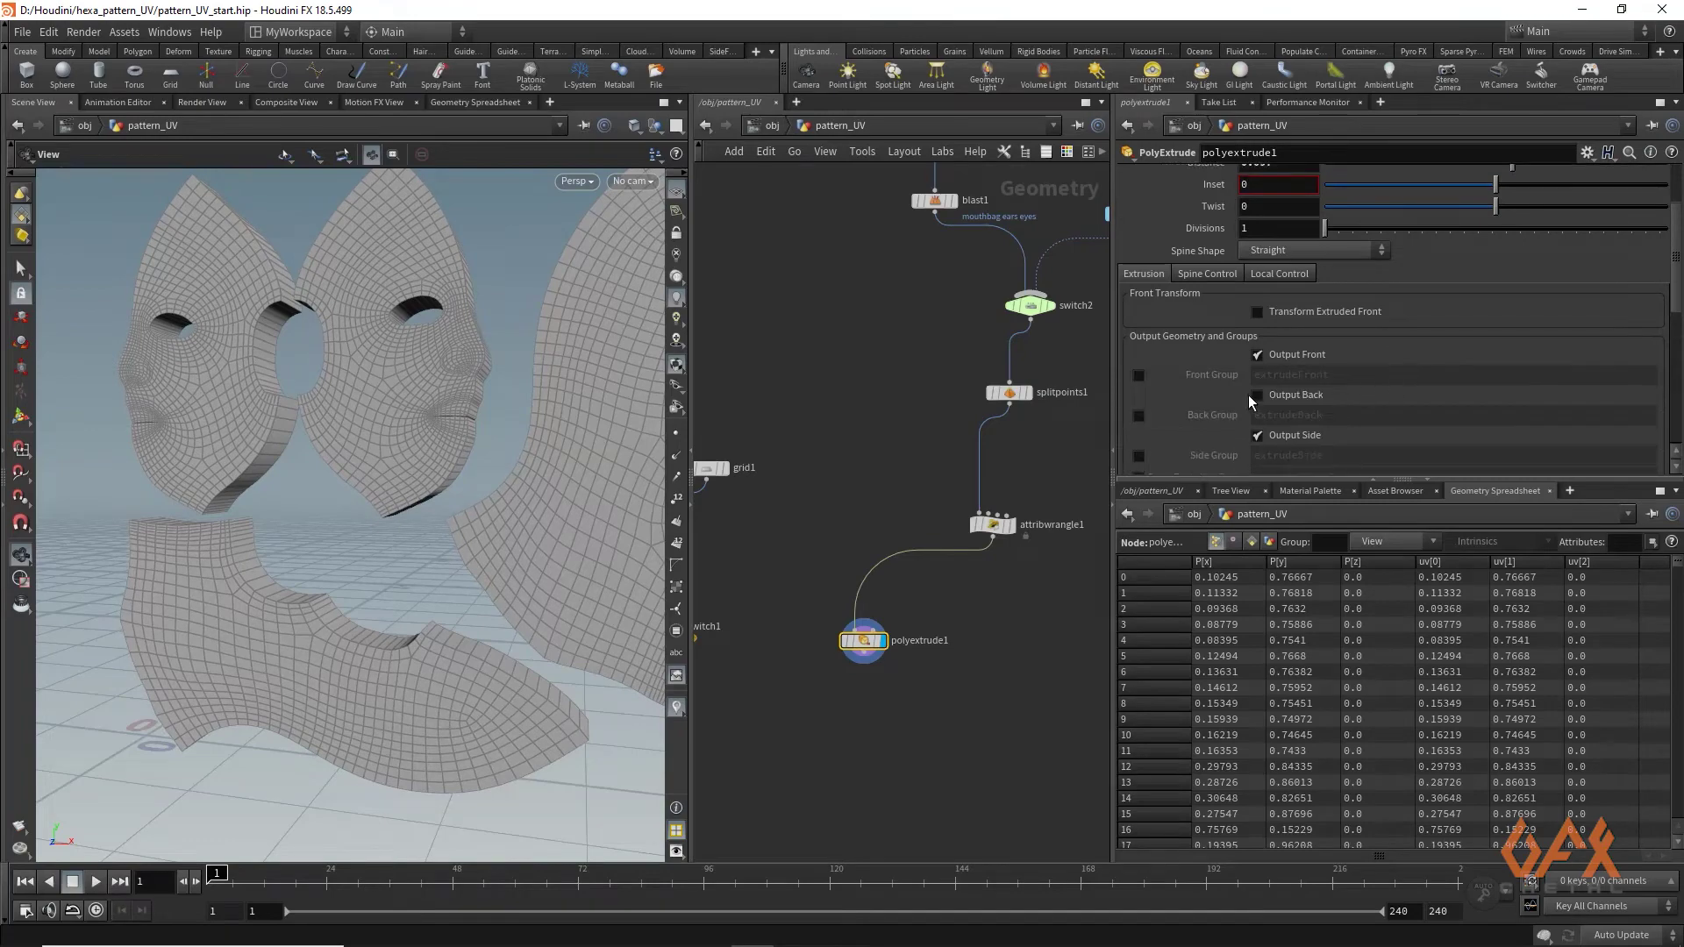
left_click(1258, 395)
scroll(256, 526, "down", 5)
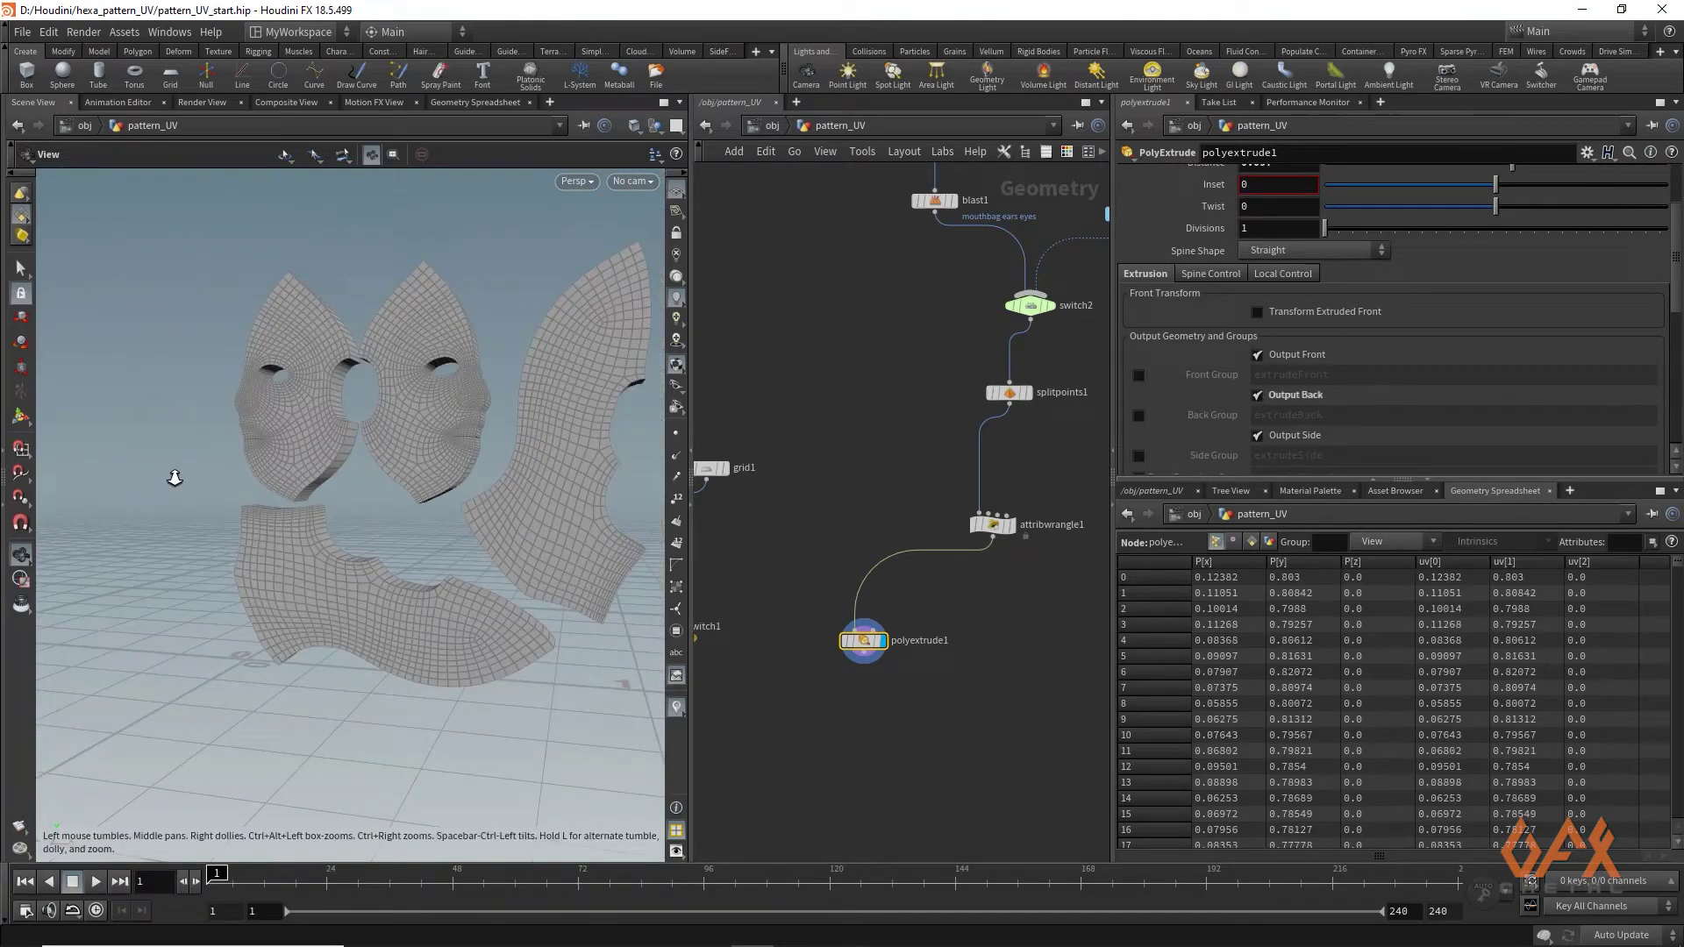
left_click_drag(372, 518, 564, 595)
Add a Match Size node connected to the output of polyextrude1 and display it
left_click(864, 660)
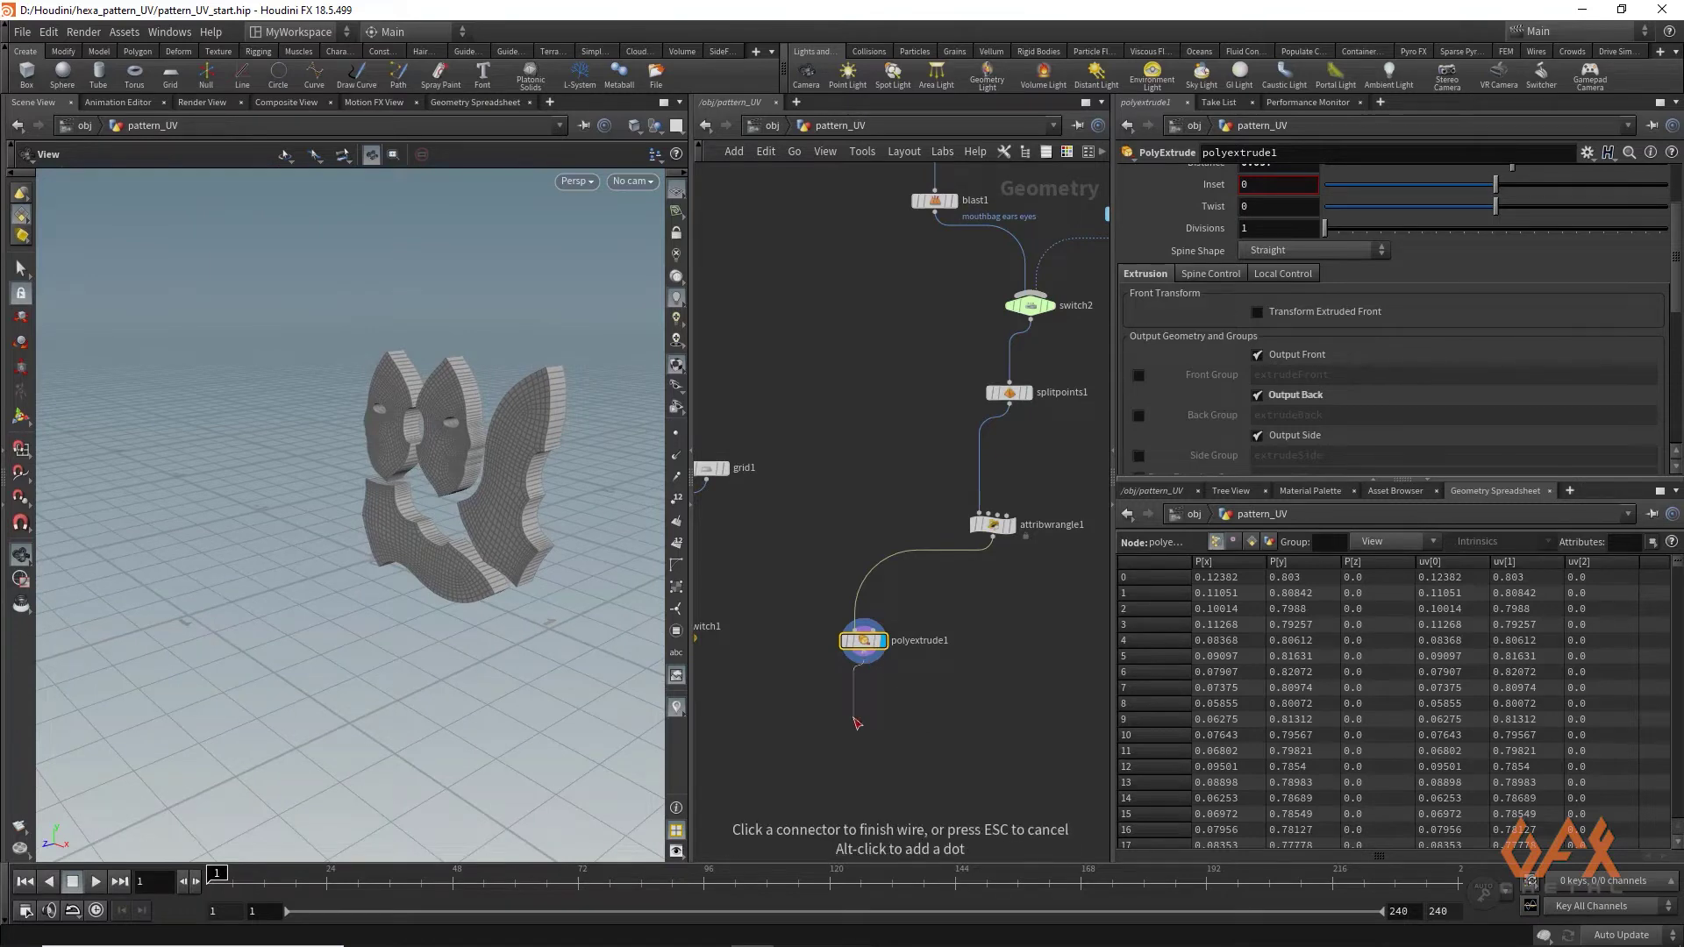
key("Tab")
type("matc")
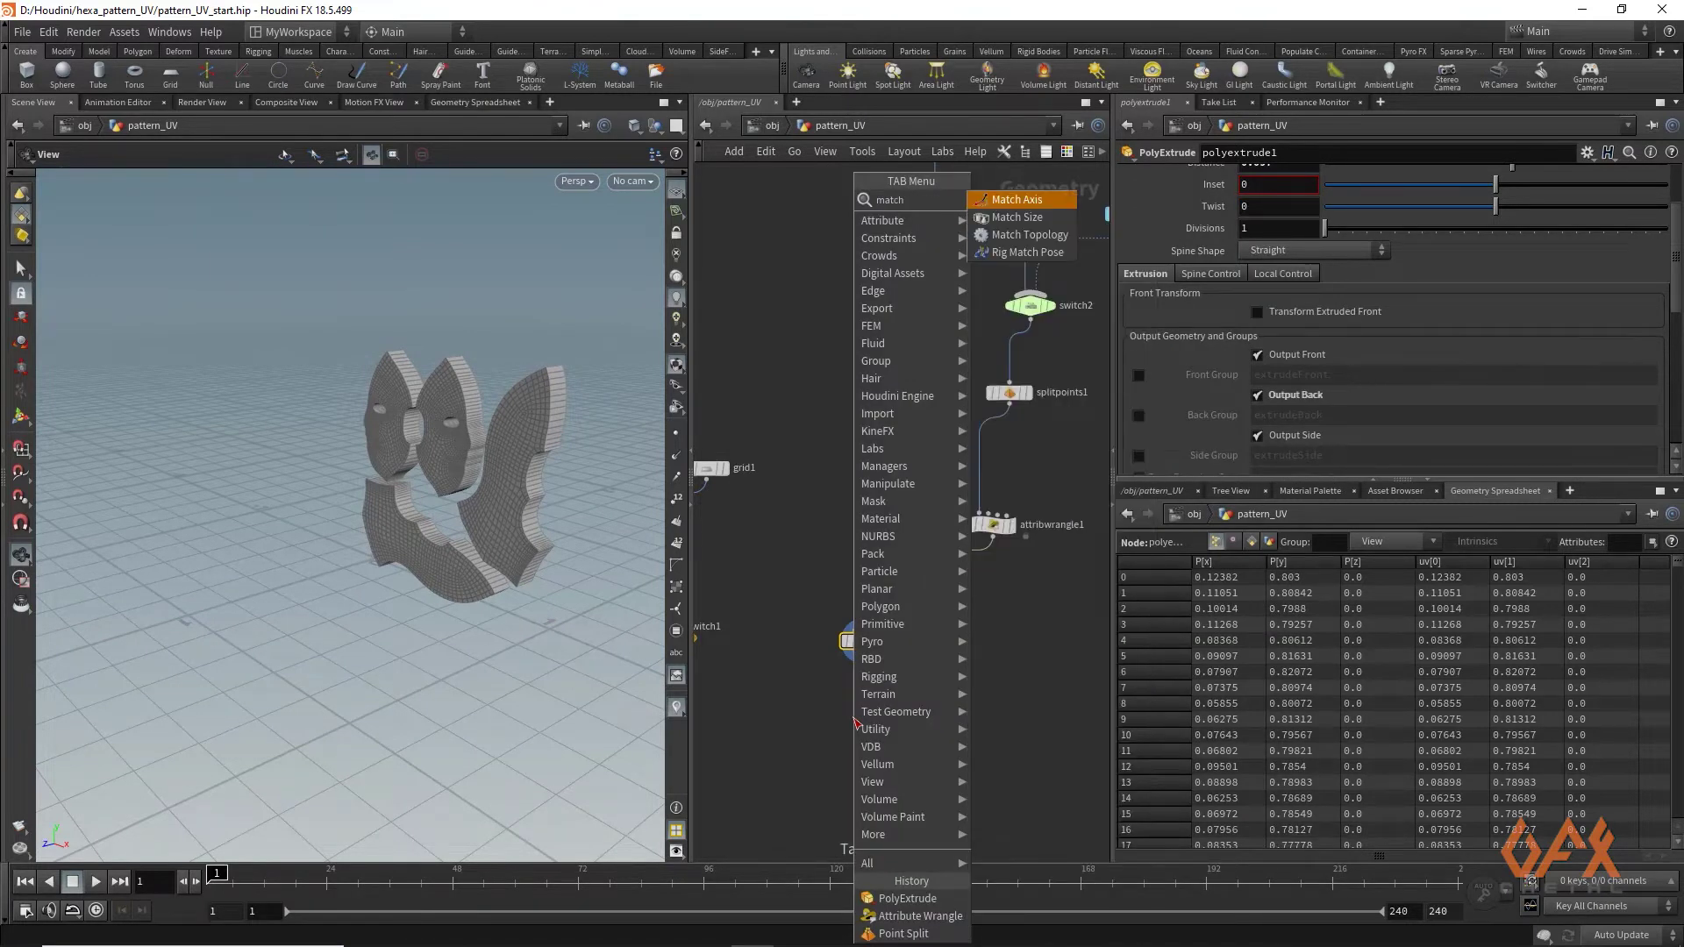
key("Down")
key("Return")
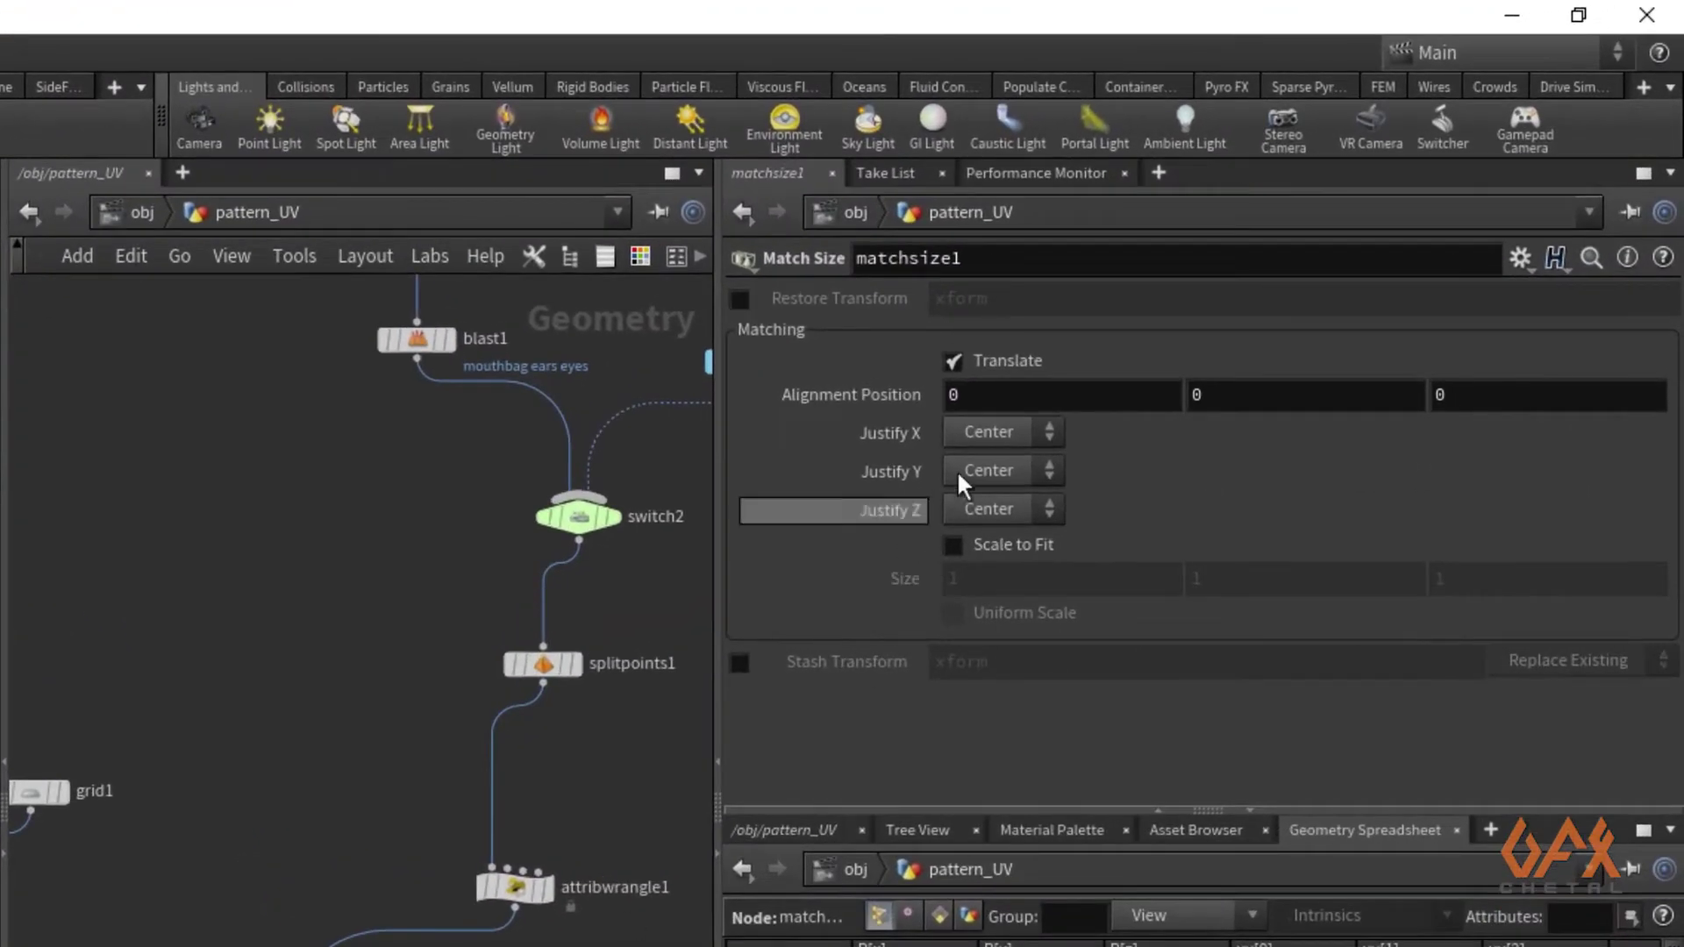
Set both Justify X and Justify Y of matchsize1 to None, leaving only Z centered
left_click(1008, 422)
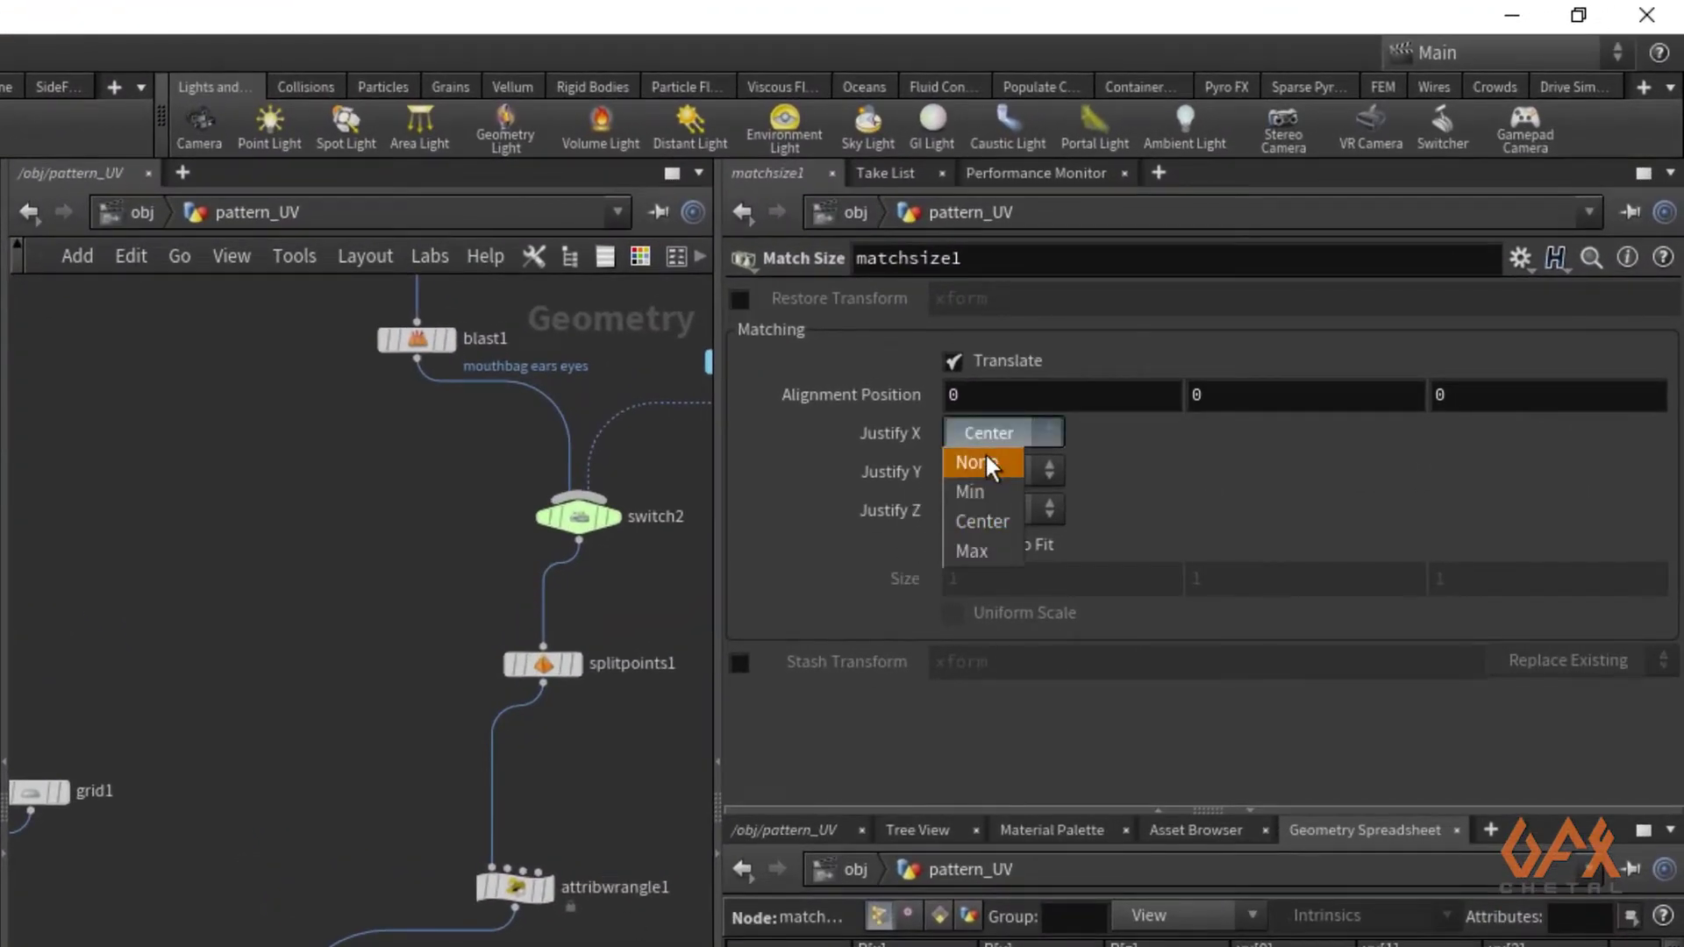
left_click(986, 456)
left_click(988, 471)
left_click(982, 502)
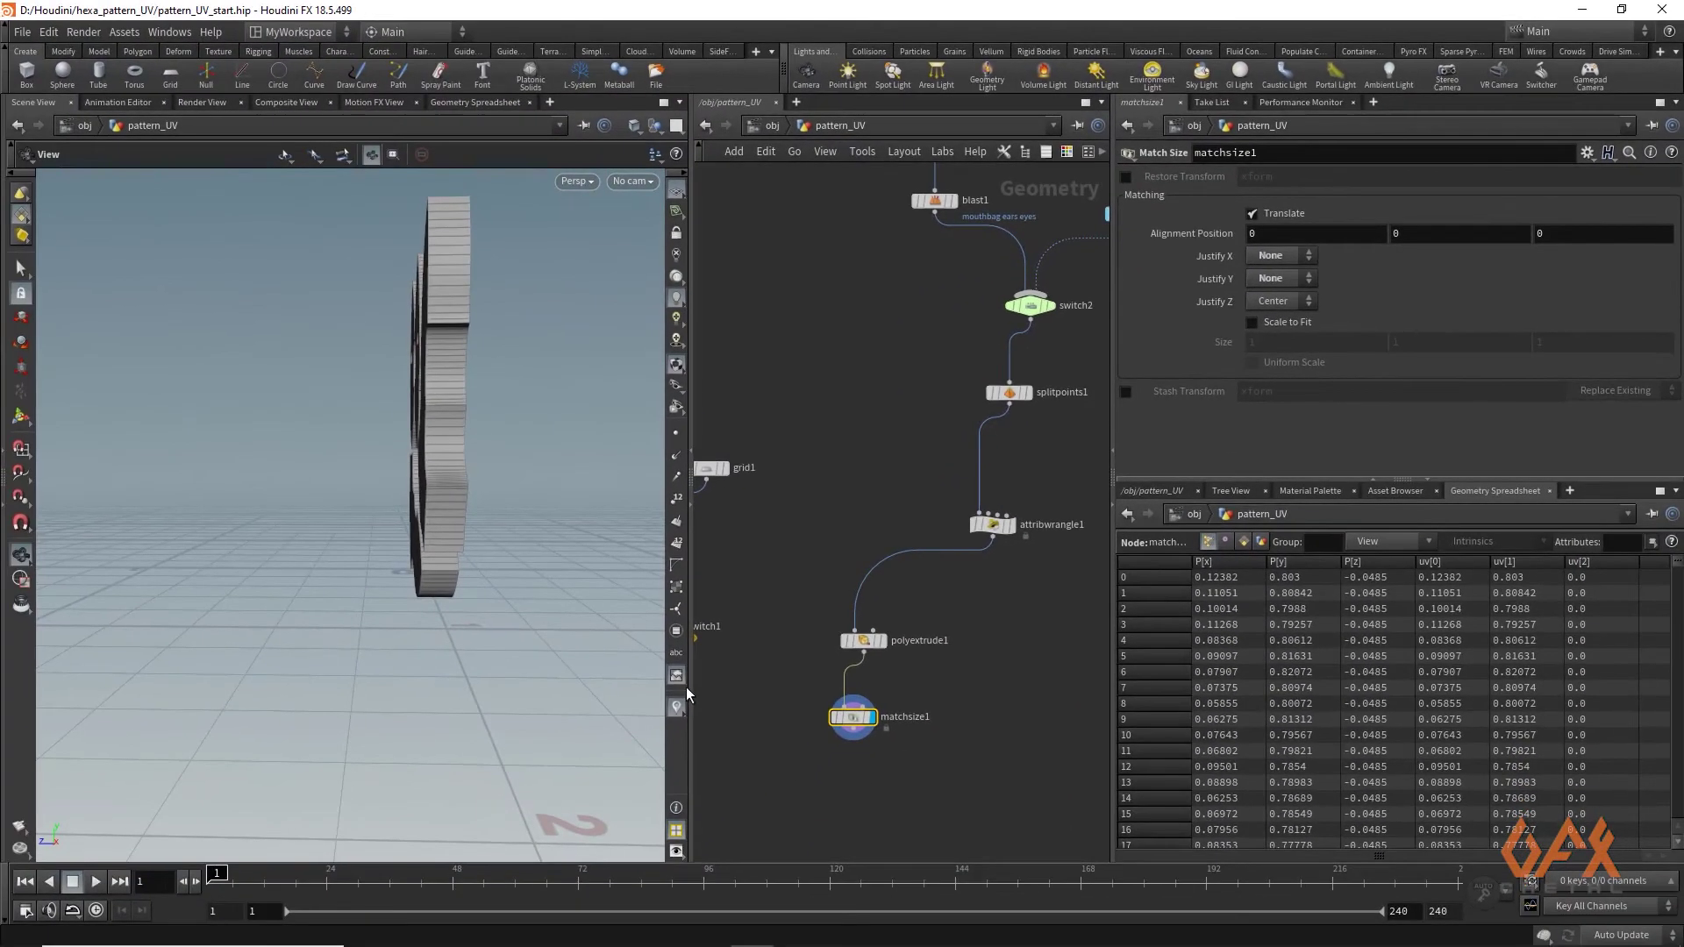
Add a Boolean node in the space between the switch1 and matchsize1 branches
middle_click_drag(755, 772, 834, 737)
key("Tab")
type("boolean")
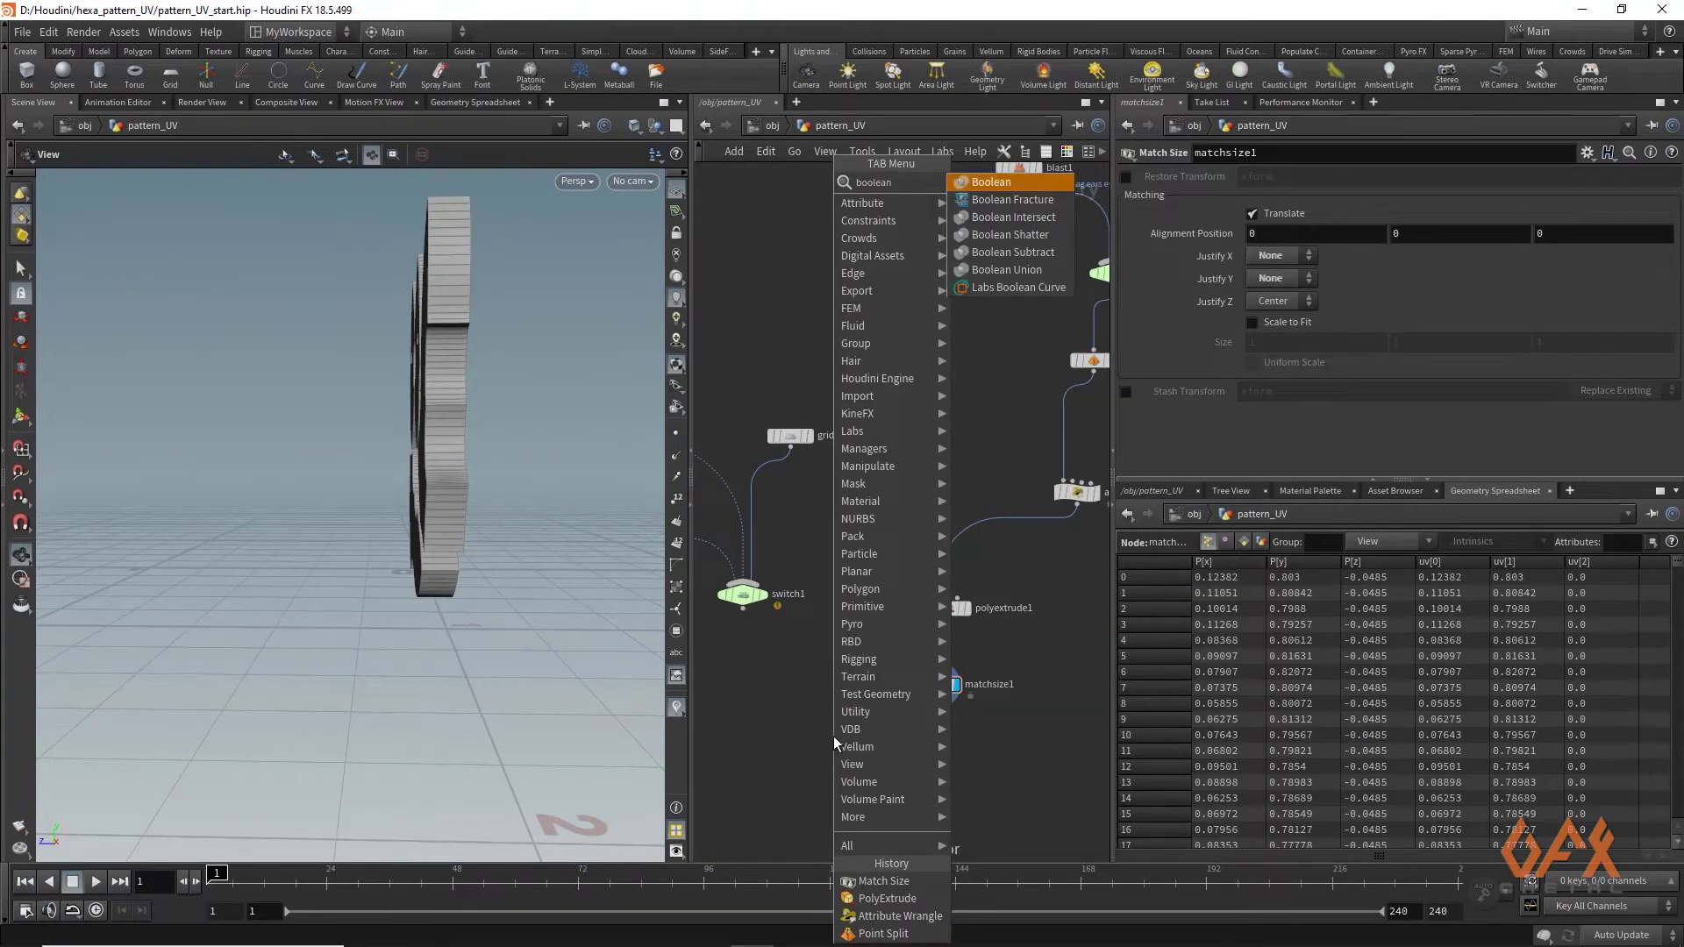
key("Return")
left_click(833, 736)
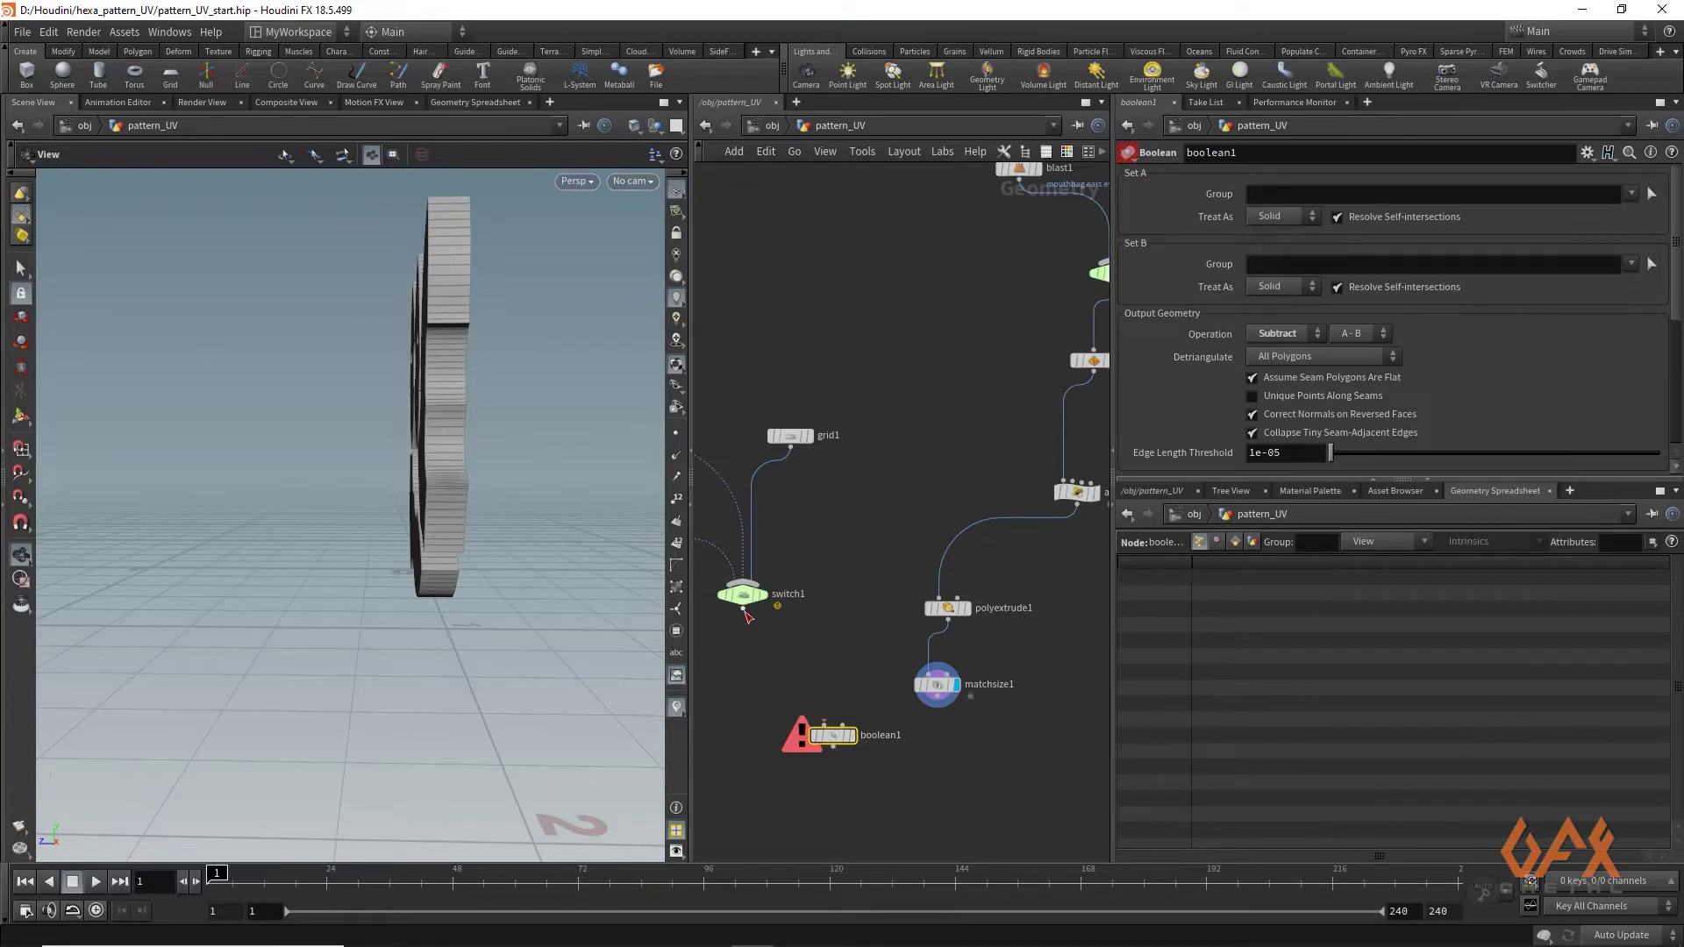
Connect switch1 to the Boolean's first input and matchsize1 to its second input, and display the Boolean
middle_click_drag(733, 672, 833, 612)
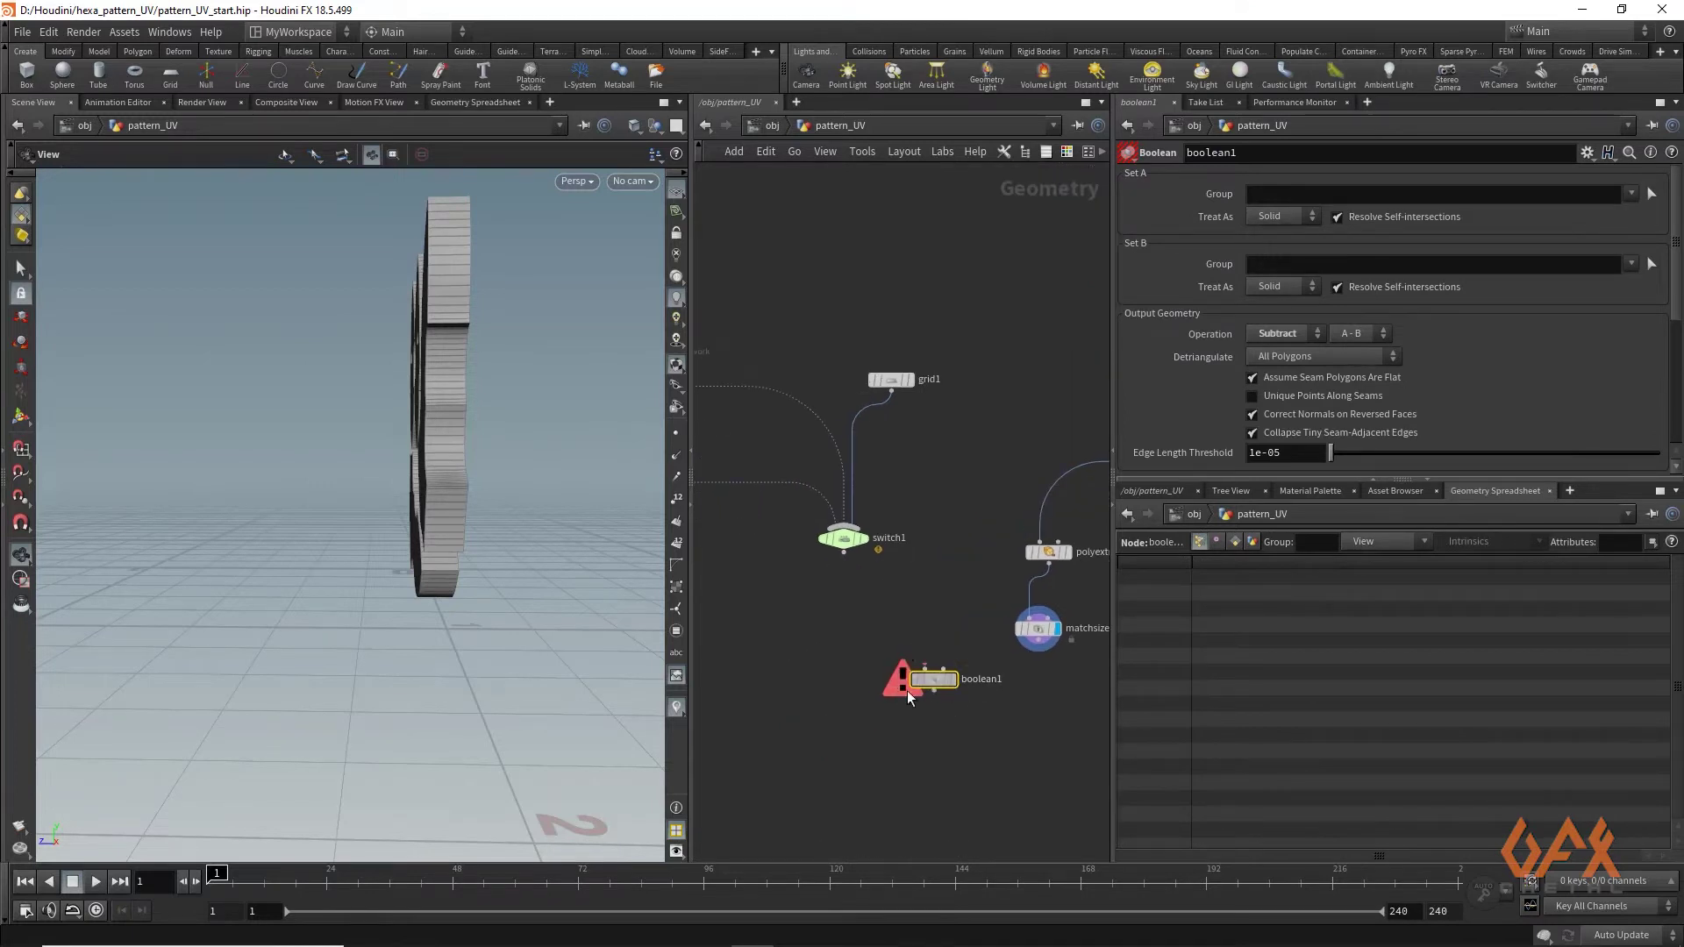
left_click_drag(917, 682, 870, 711)
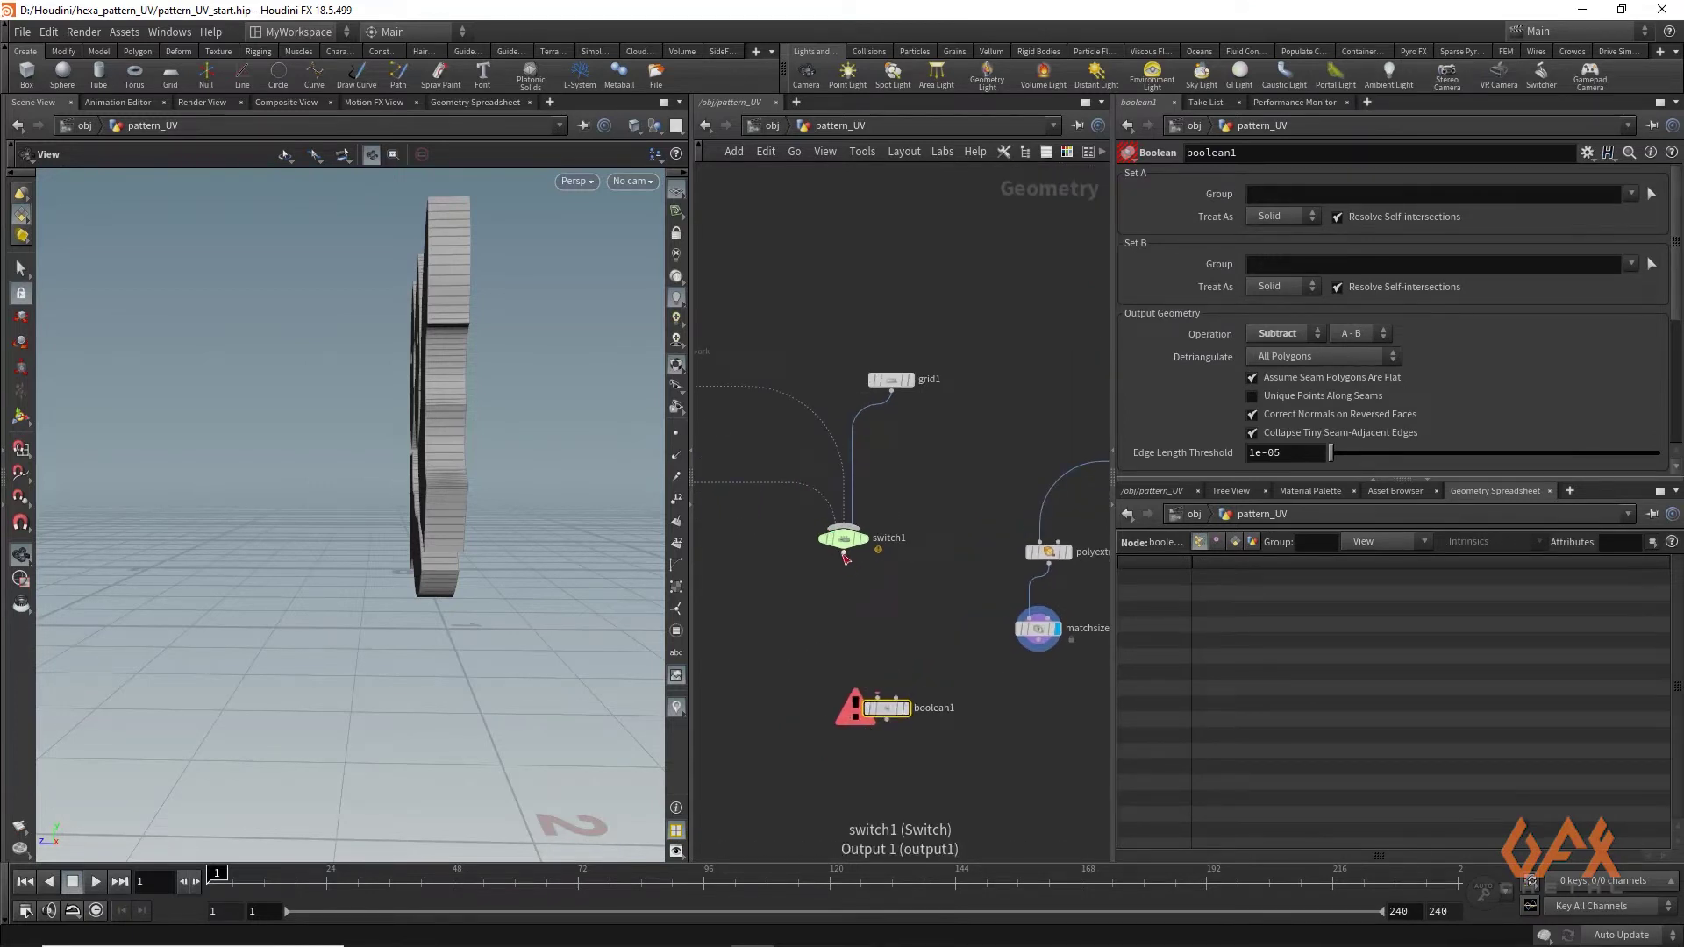
left_click_drag(844, 552, 844, 670)
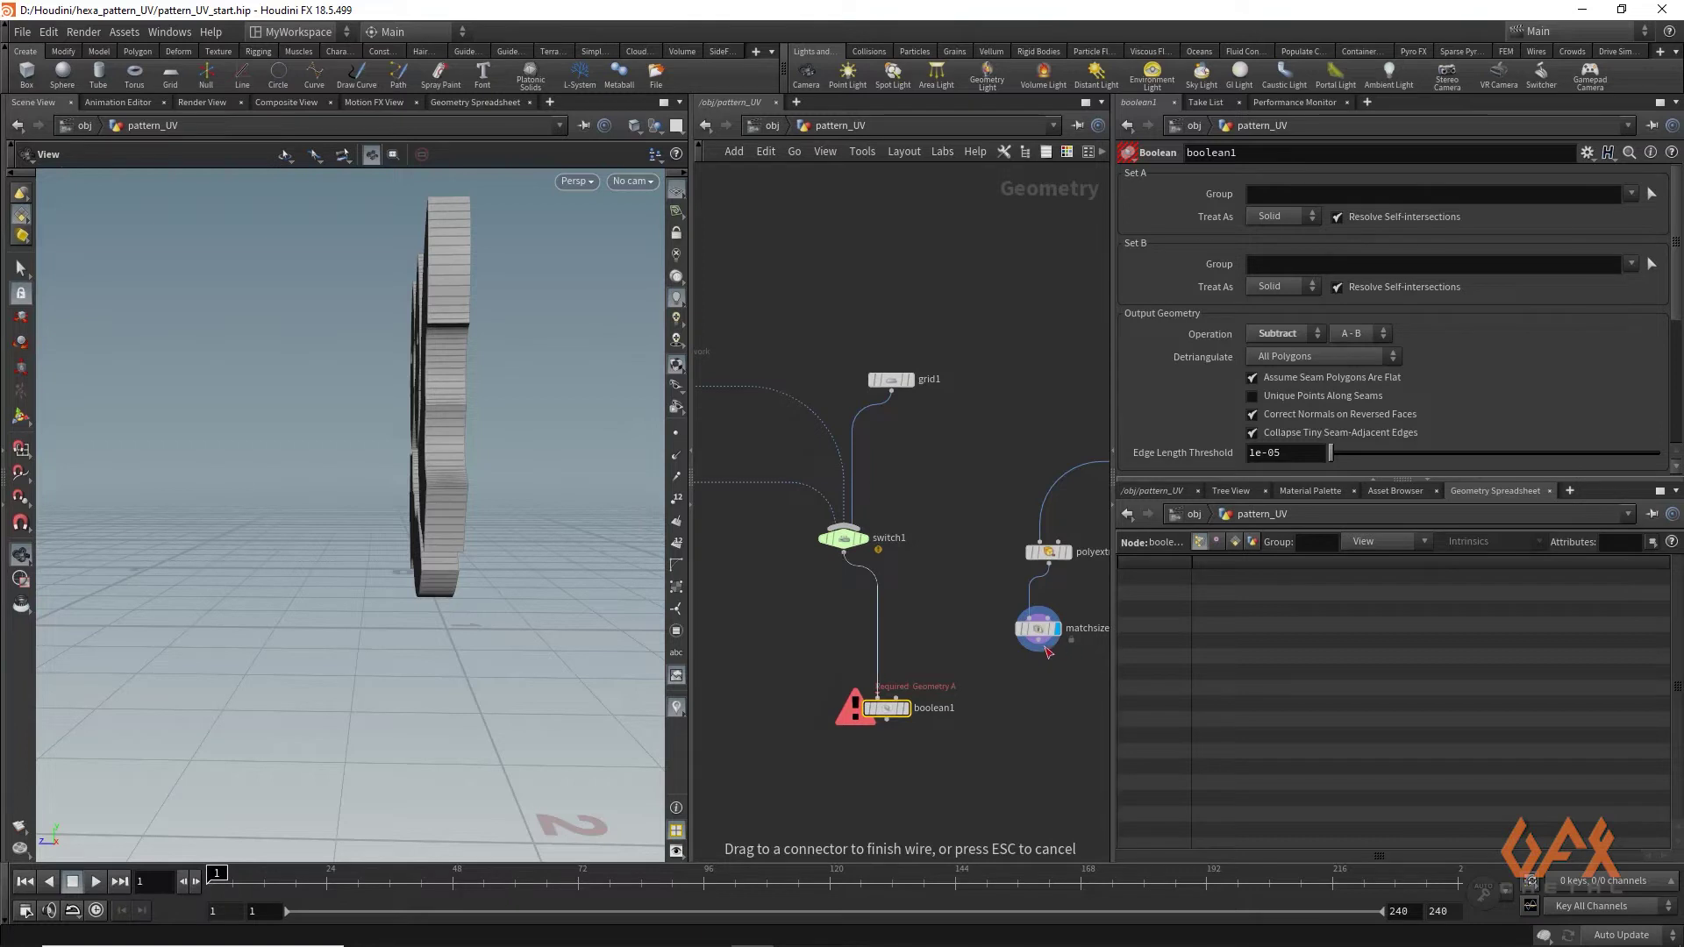
left_click_drag(1039, 641, 896, 703)
left_click(905, 707)
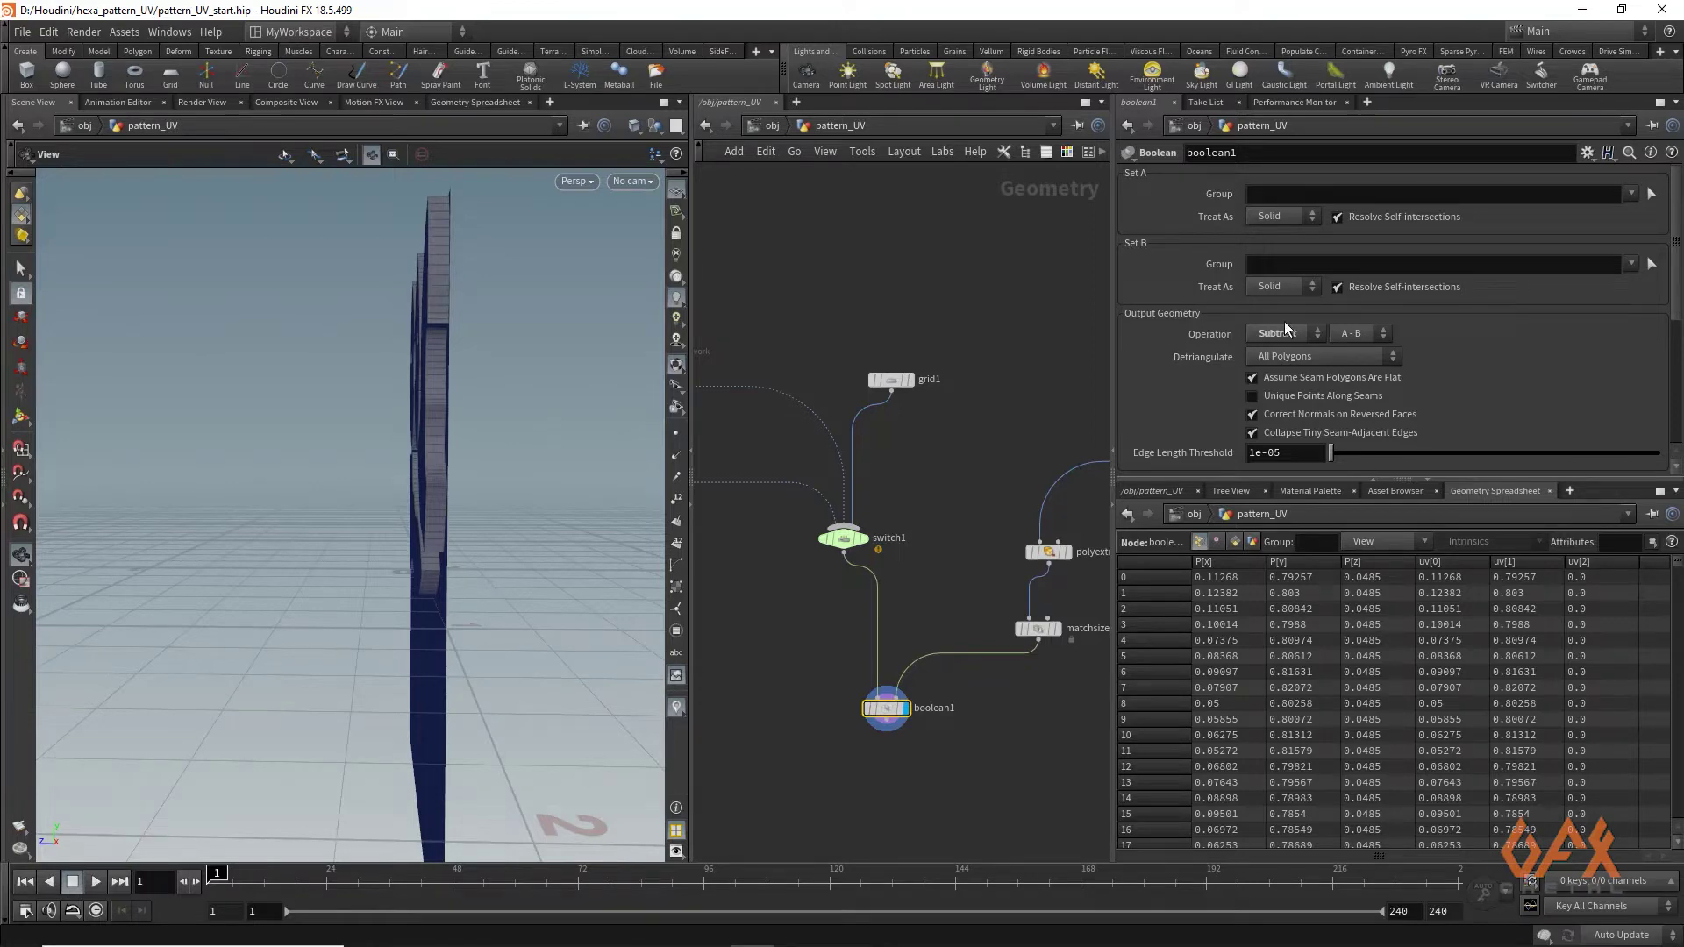
Set Select Input of switch1 to 0 so the Hexa pattern feeds the Boolean
left_click_drag(271, 444, 441, 447)
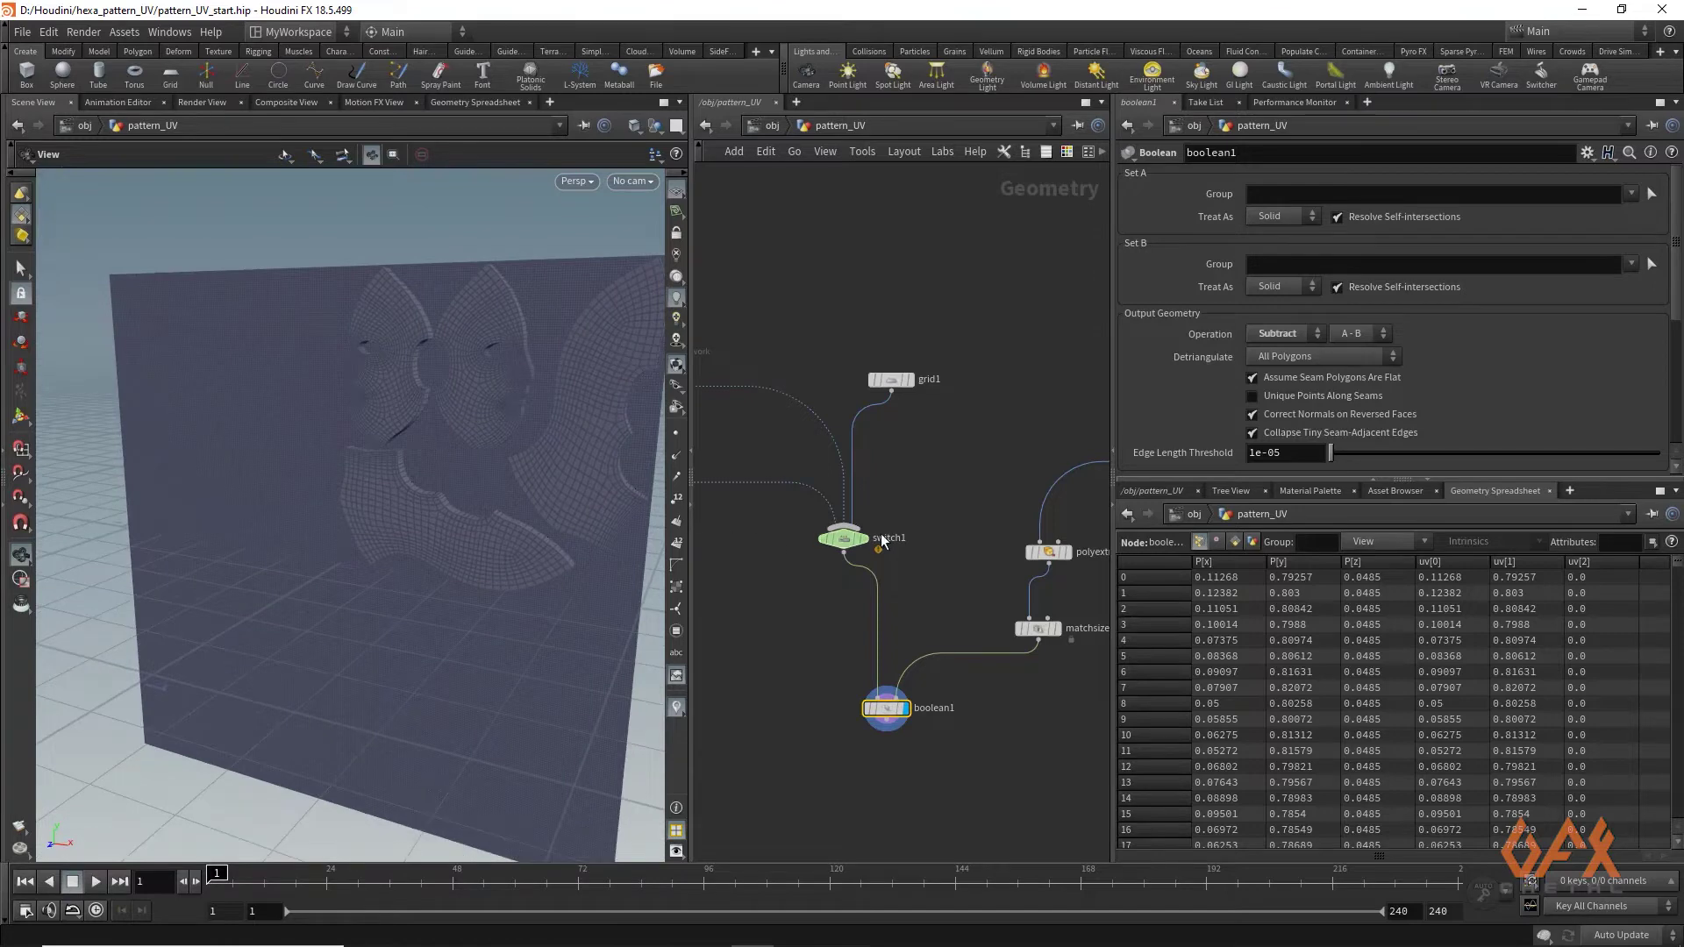
middle_click_drag(793, 561, 883, 572)
left_click(936, 553)
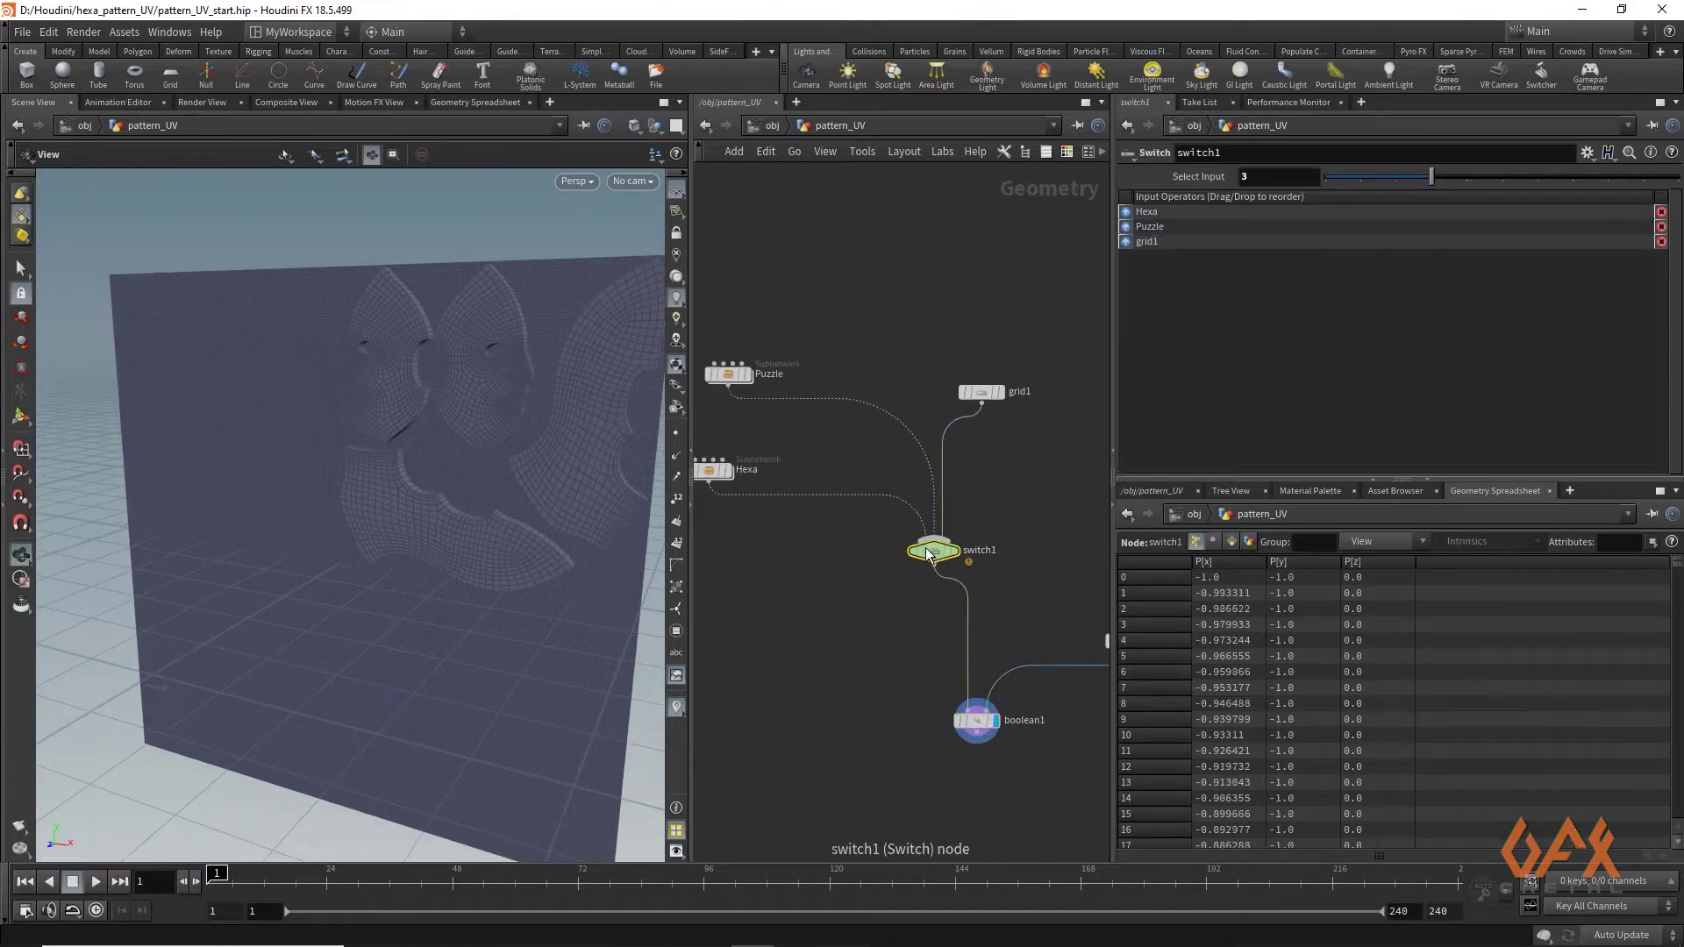
left_click_drag(1320, 179, 1246, 180)
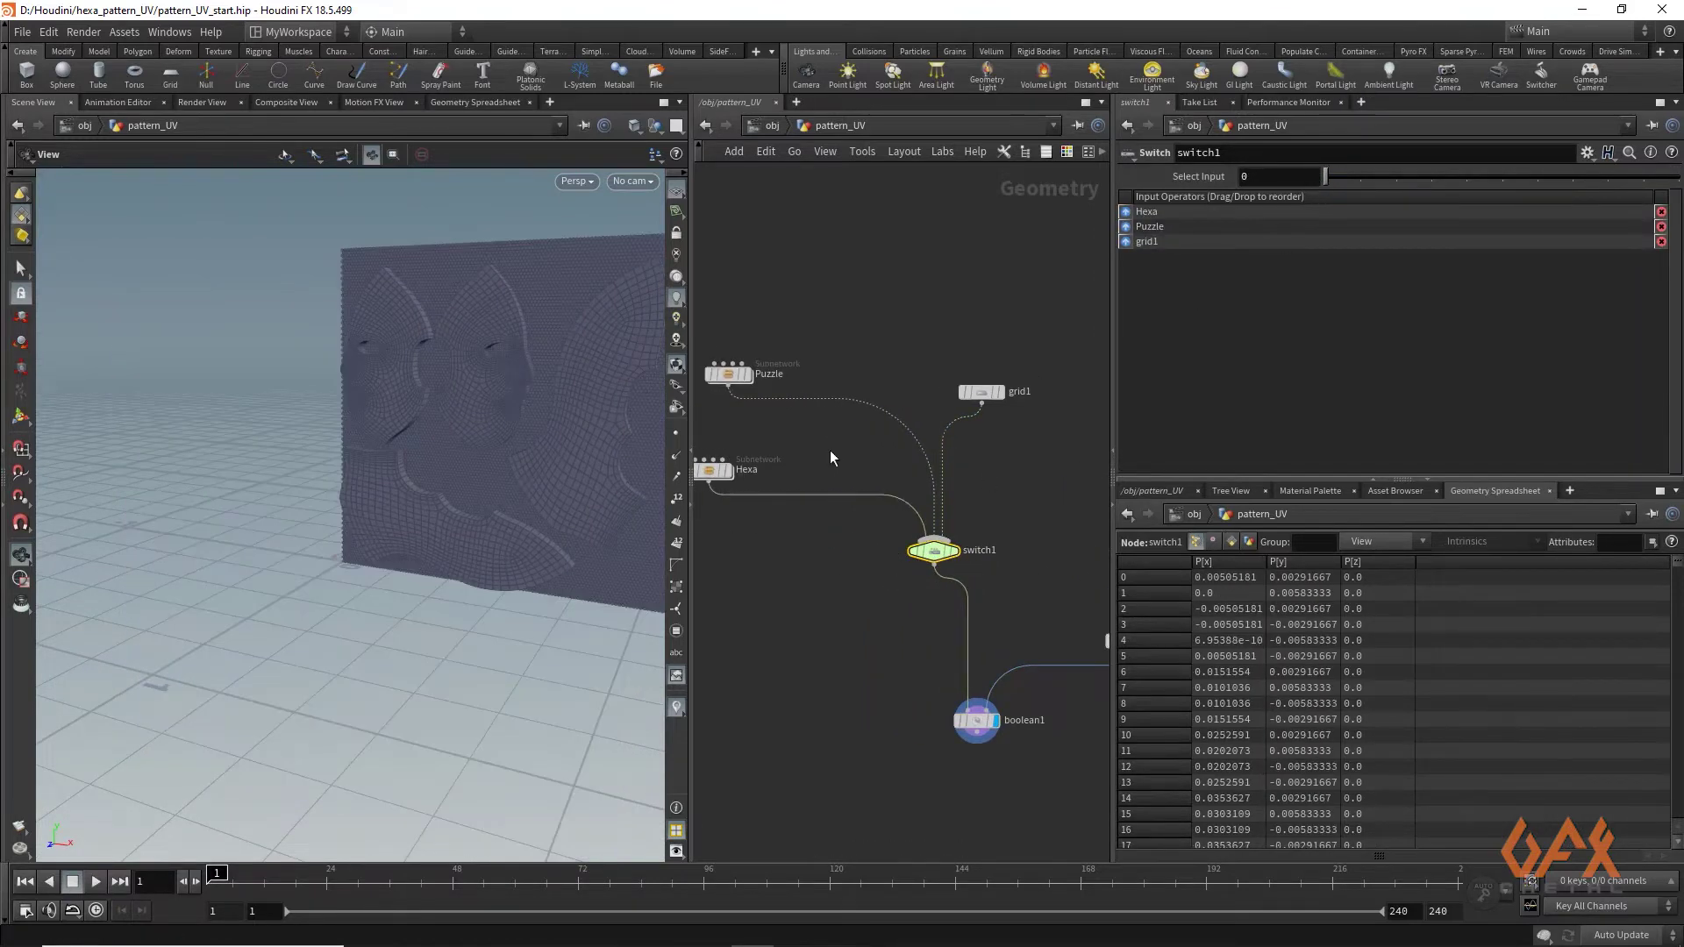
Treat Set A of boolean1 as Surface and set the Boolean operation to Intersect
left_click(976, 720)
left_click(1267, 219)
left_click(1269, 250)
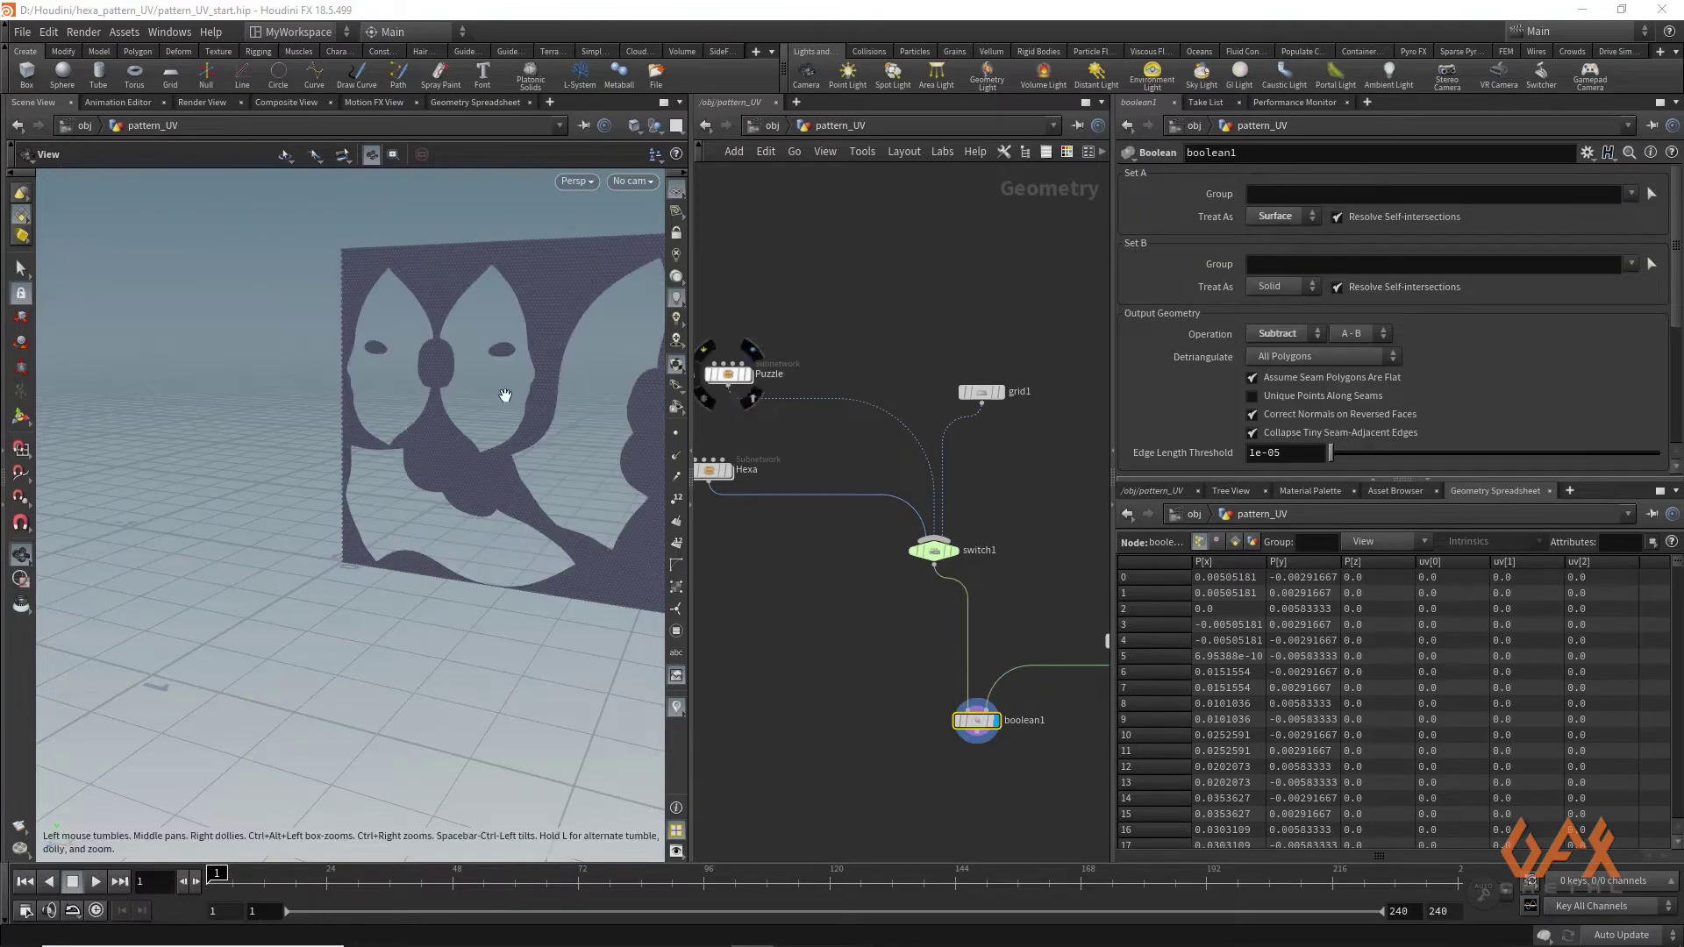
left_click(1284, 334)
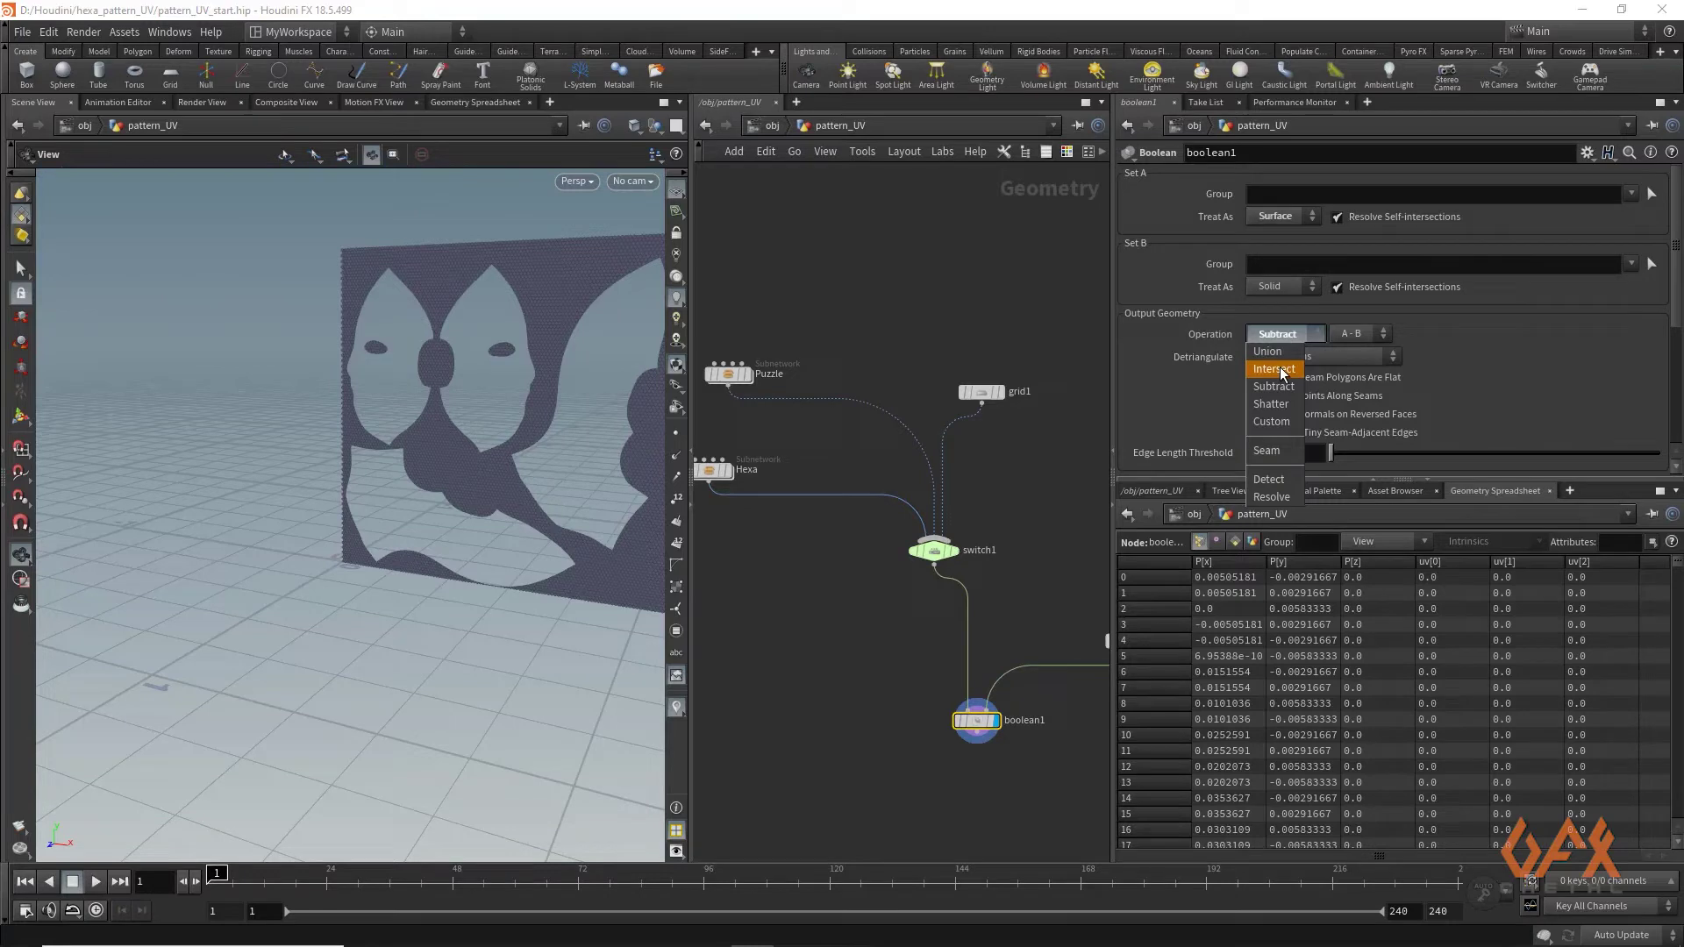
left_click(1280, 370)
Examine the hexagon pattern cut to the UV islands, up close around the eye and mouth areas
middle_click_drag(340, 345, 201, 342)
scroll(342, 363, "up", 5)
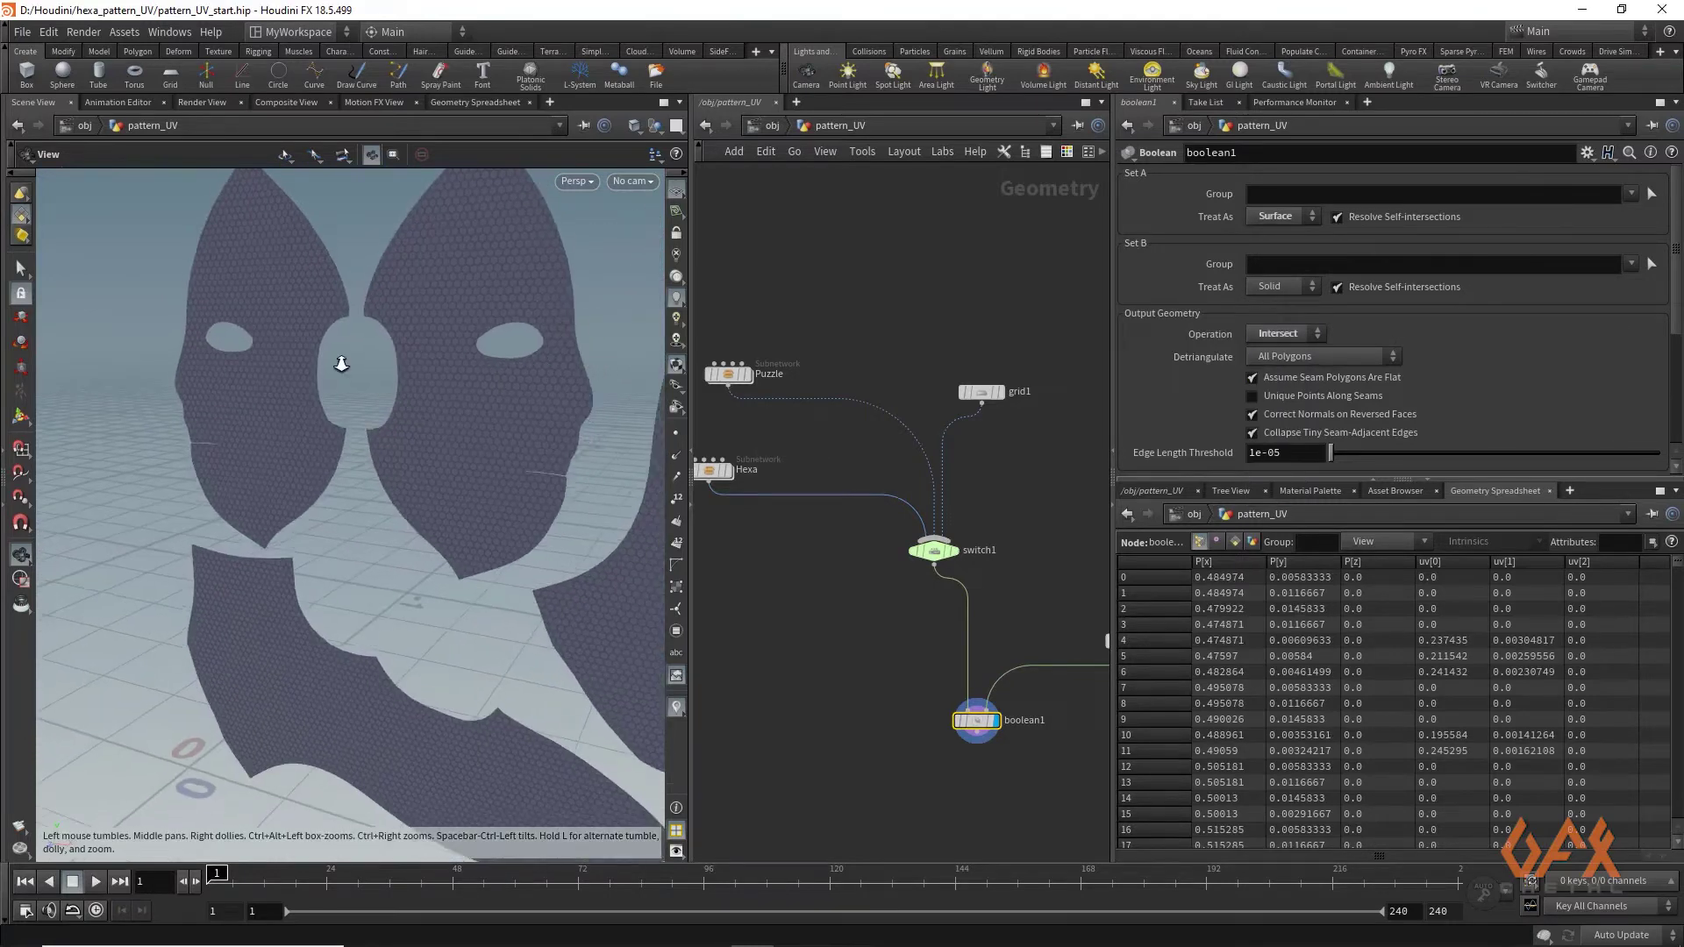
scroll(342, 363, "down", 5)
left_click_drag(413, 429, 413, 391)
scroll(360, 368, "up", 5)
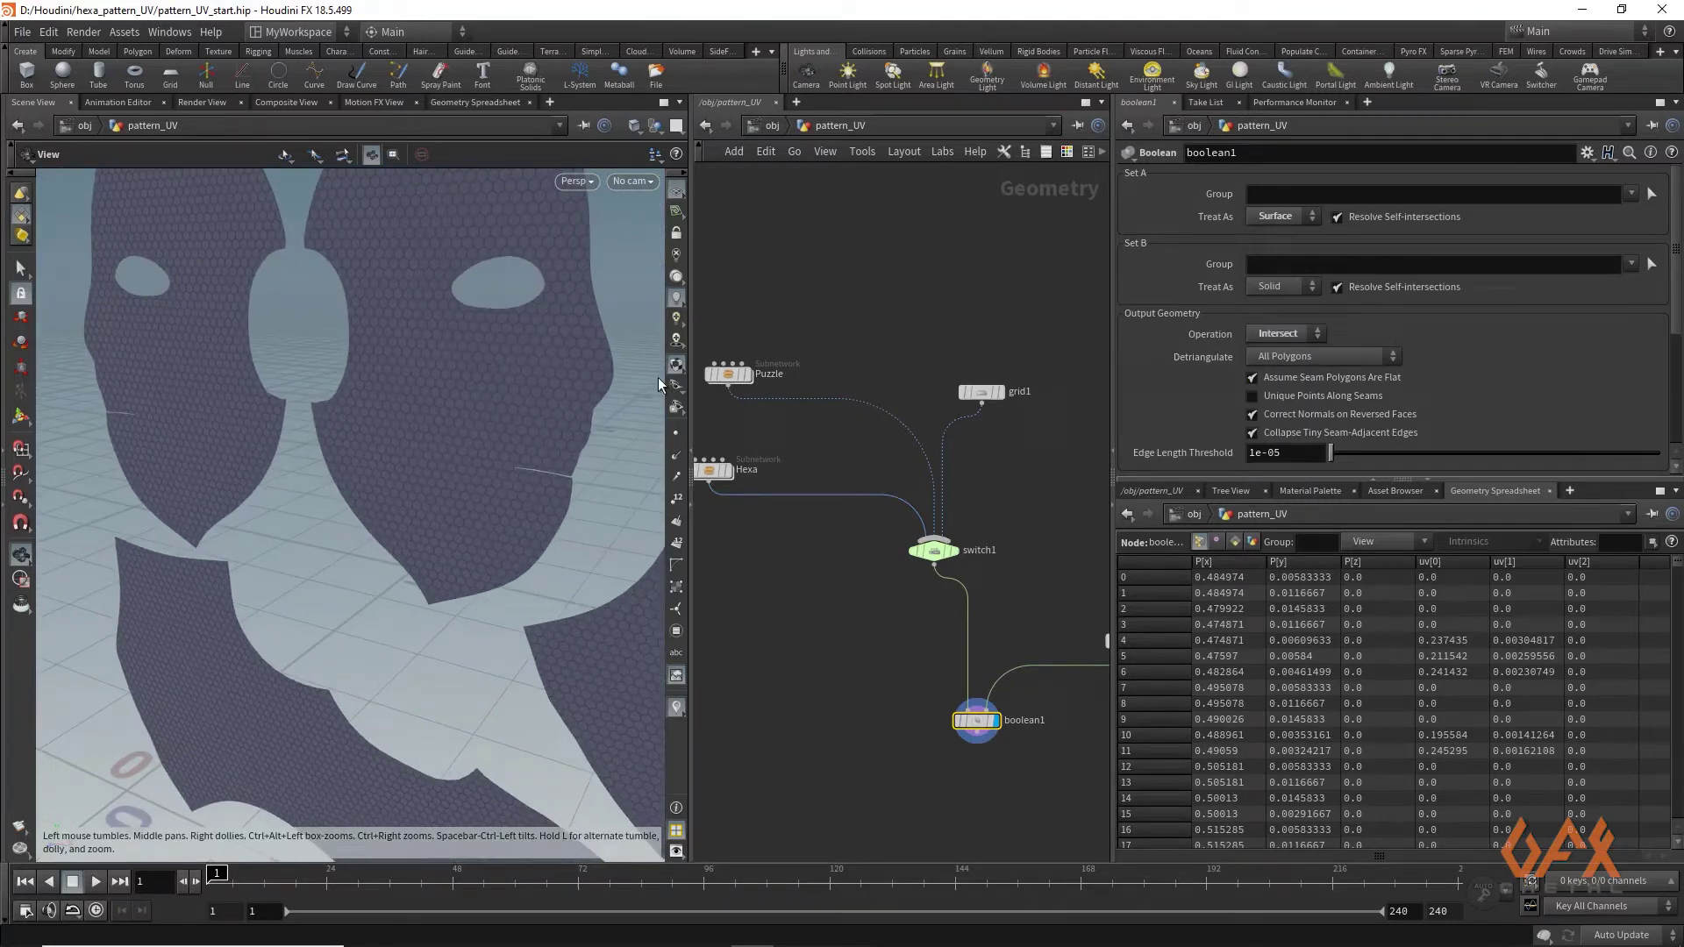
middle_click_drag(455, 389, 358, 392)
left_click_drag(357, 391, 307, 365)
right_click_drag(307, 365, 436, 368)
mouse_move(418, 434)
left_mouse_down()
mouse_move(433, 425)
mouse_move(416, 440)
left_mouse_up()
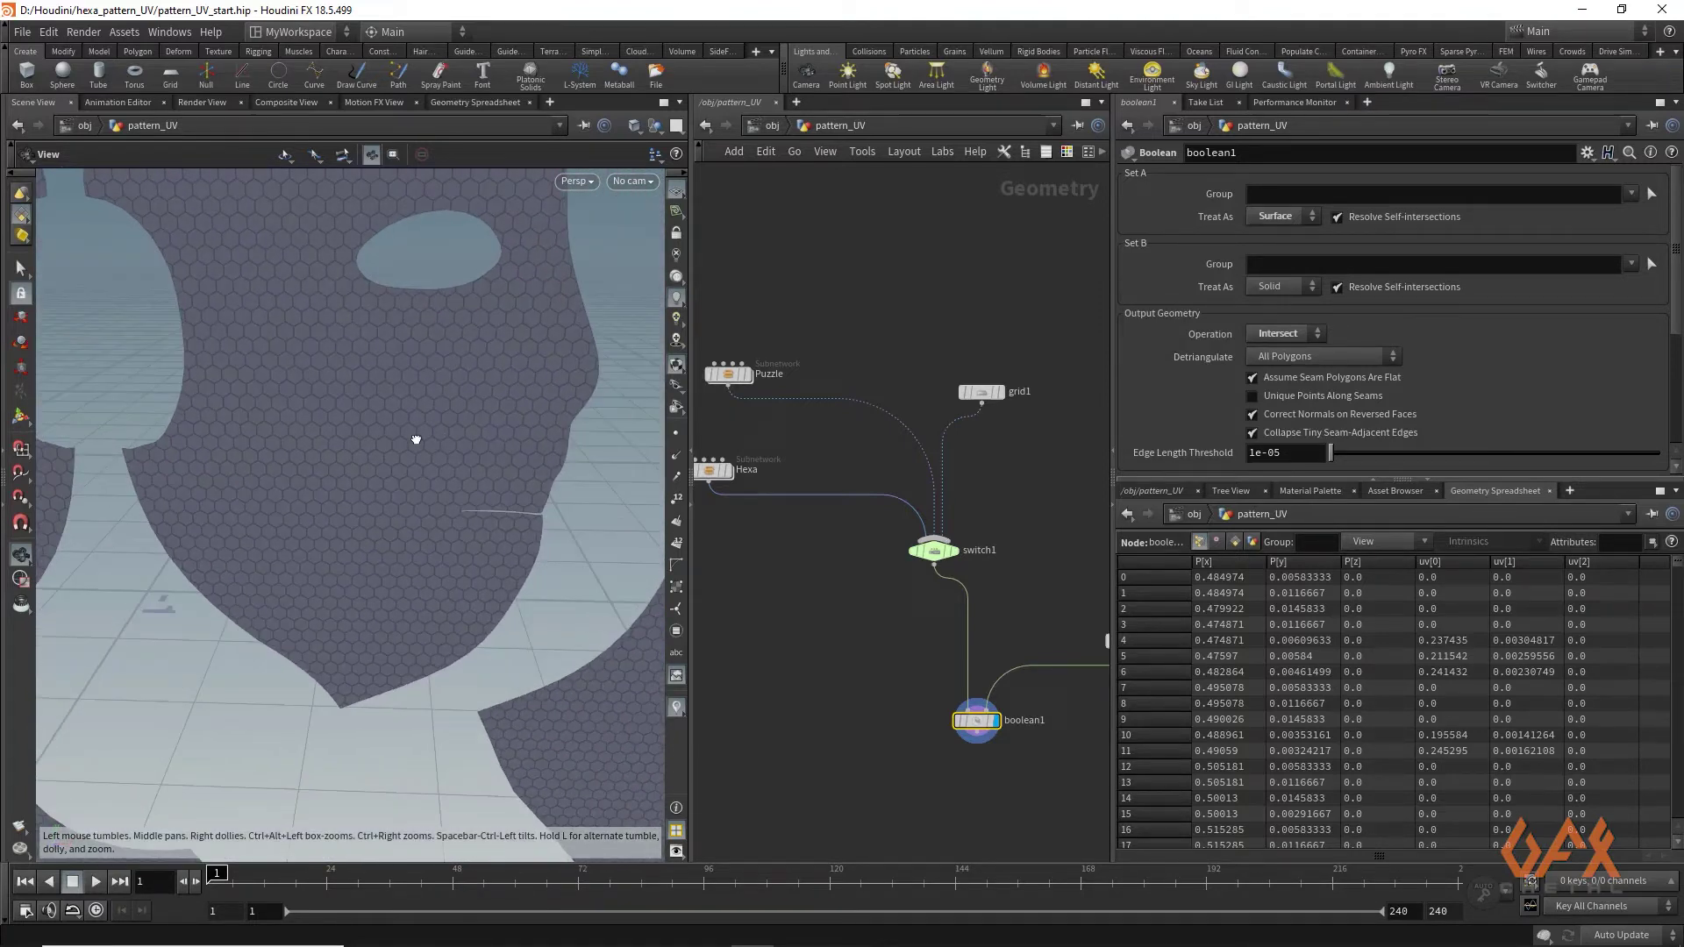
middle_click_drag(416, 440, 413, 441)
Add a Fuse node connected to the output of boolean1 and display it
middle_click_drag(935, 708, 753, 511)
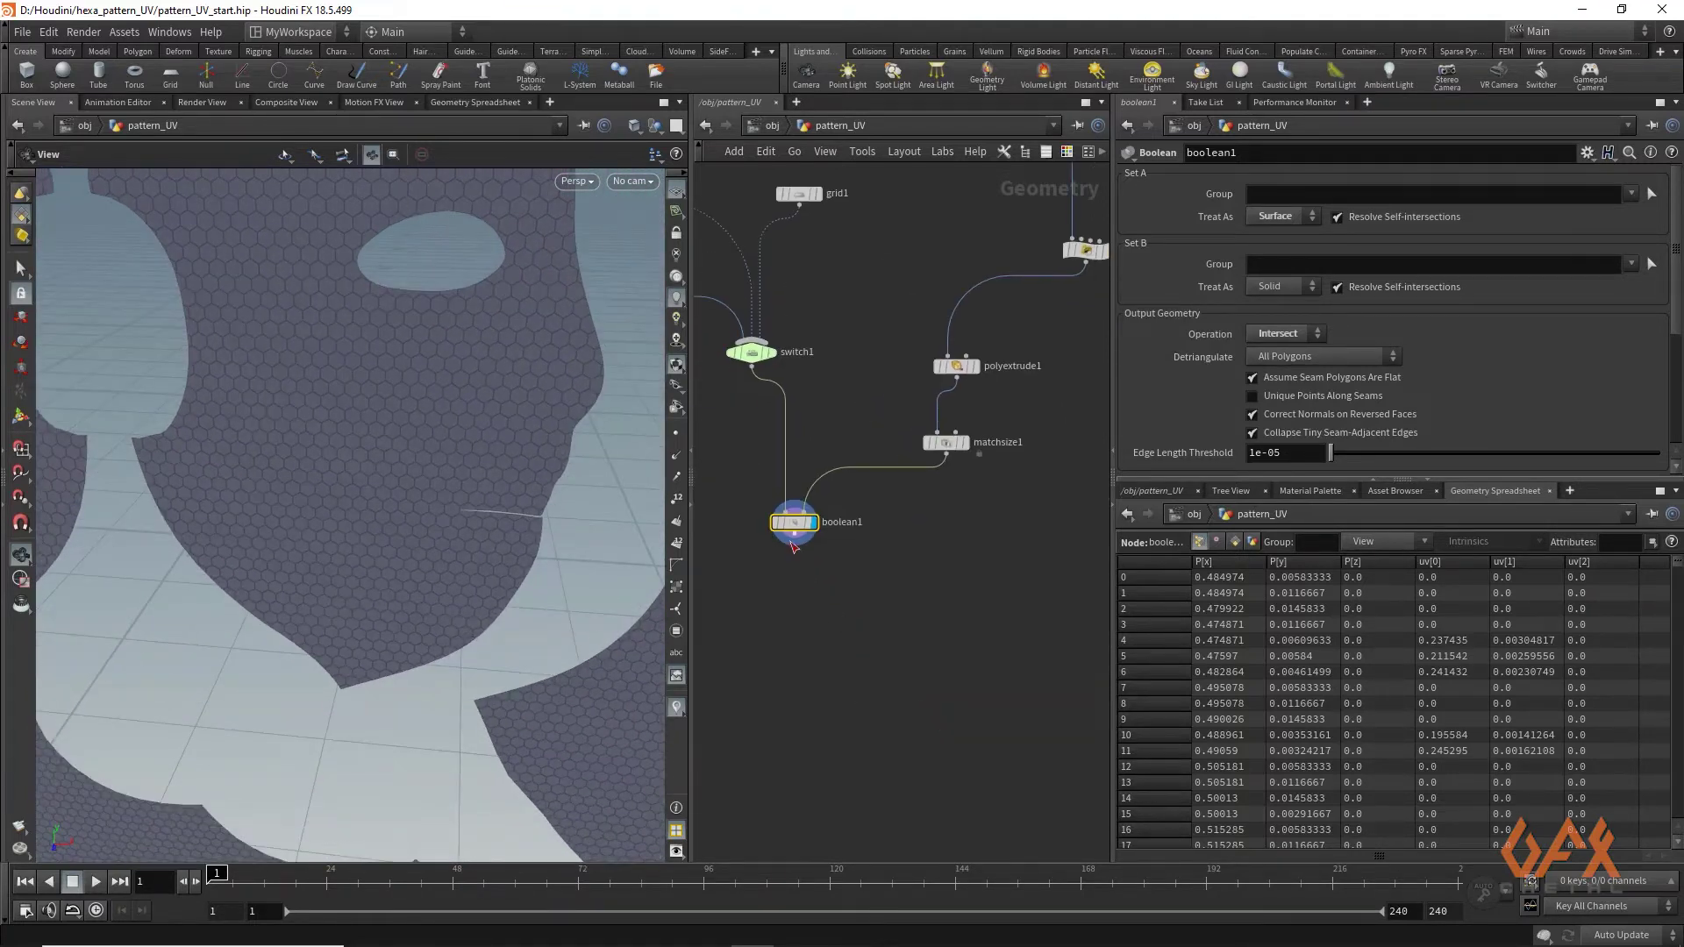
left_click(795, 537)
left_click_drag(787, 653, 787, 654)
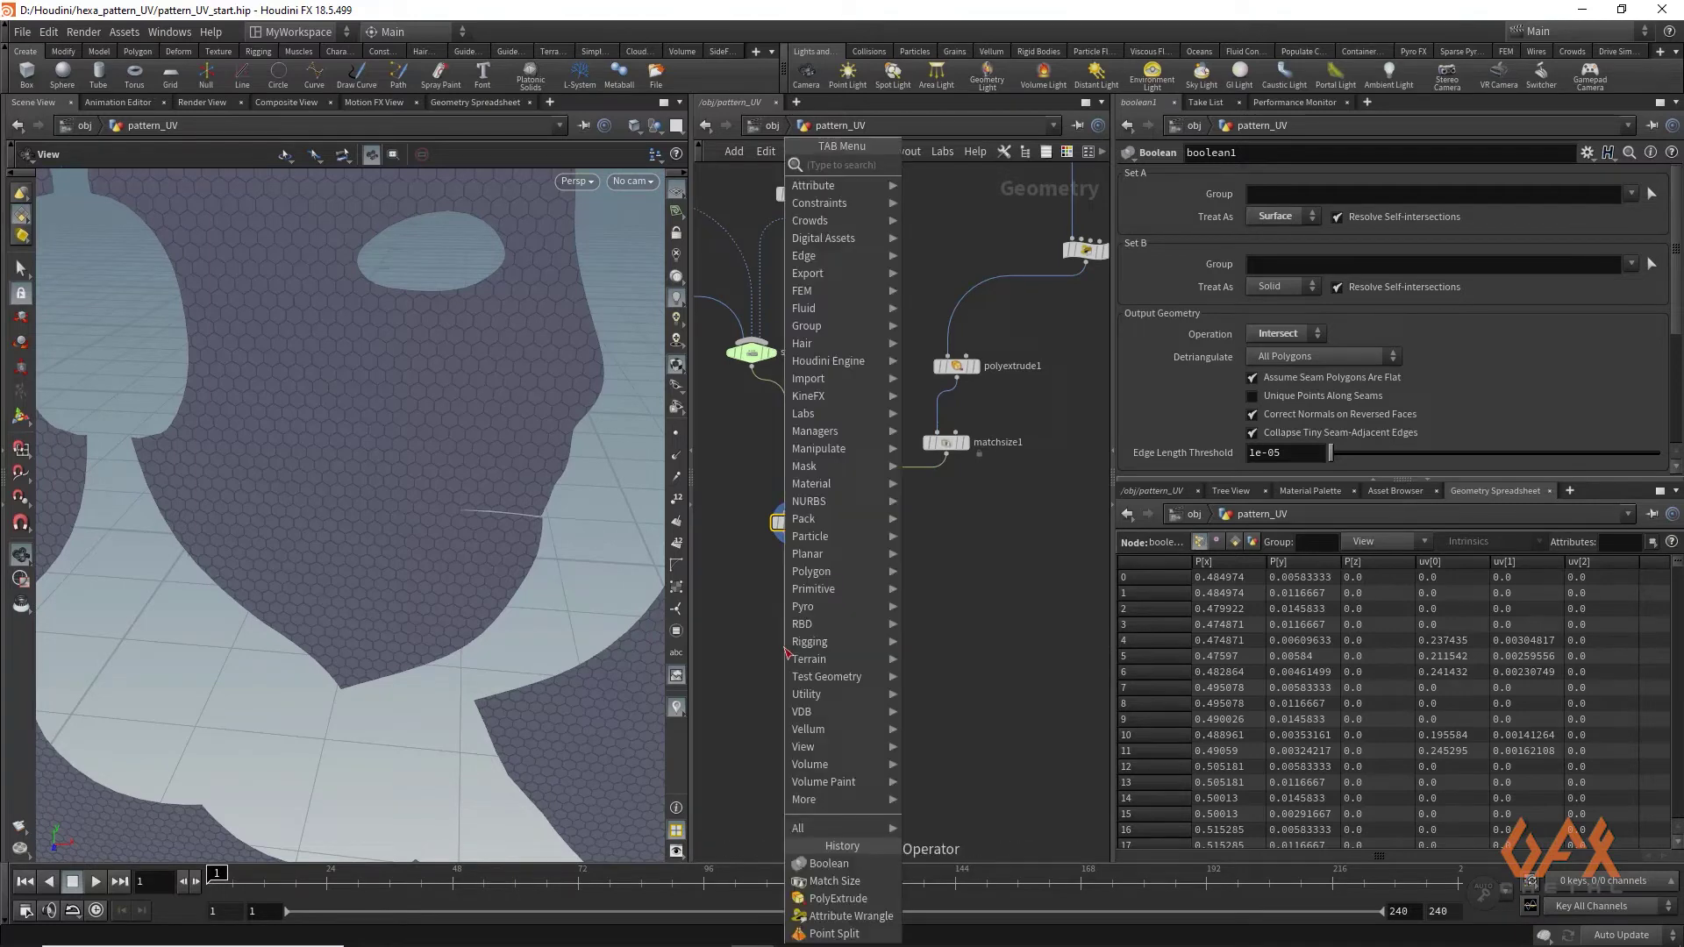
type("fuse")
key("Return")
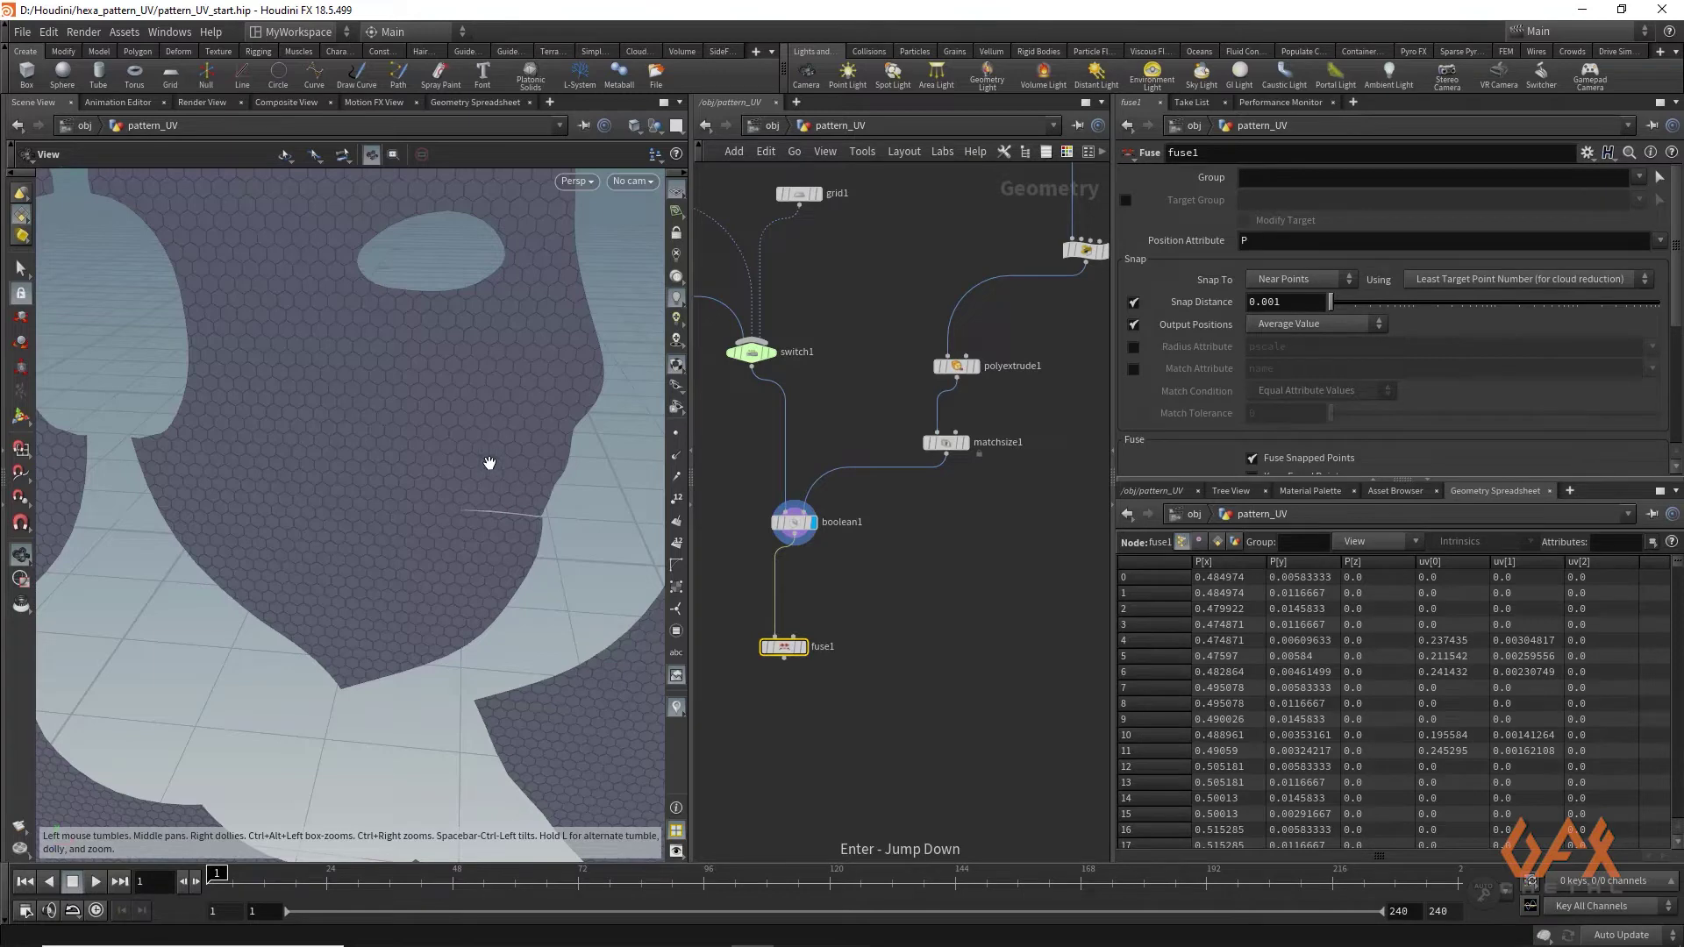
left_click(803, 646)
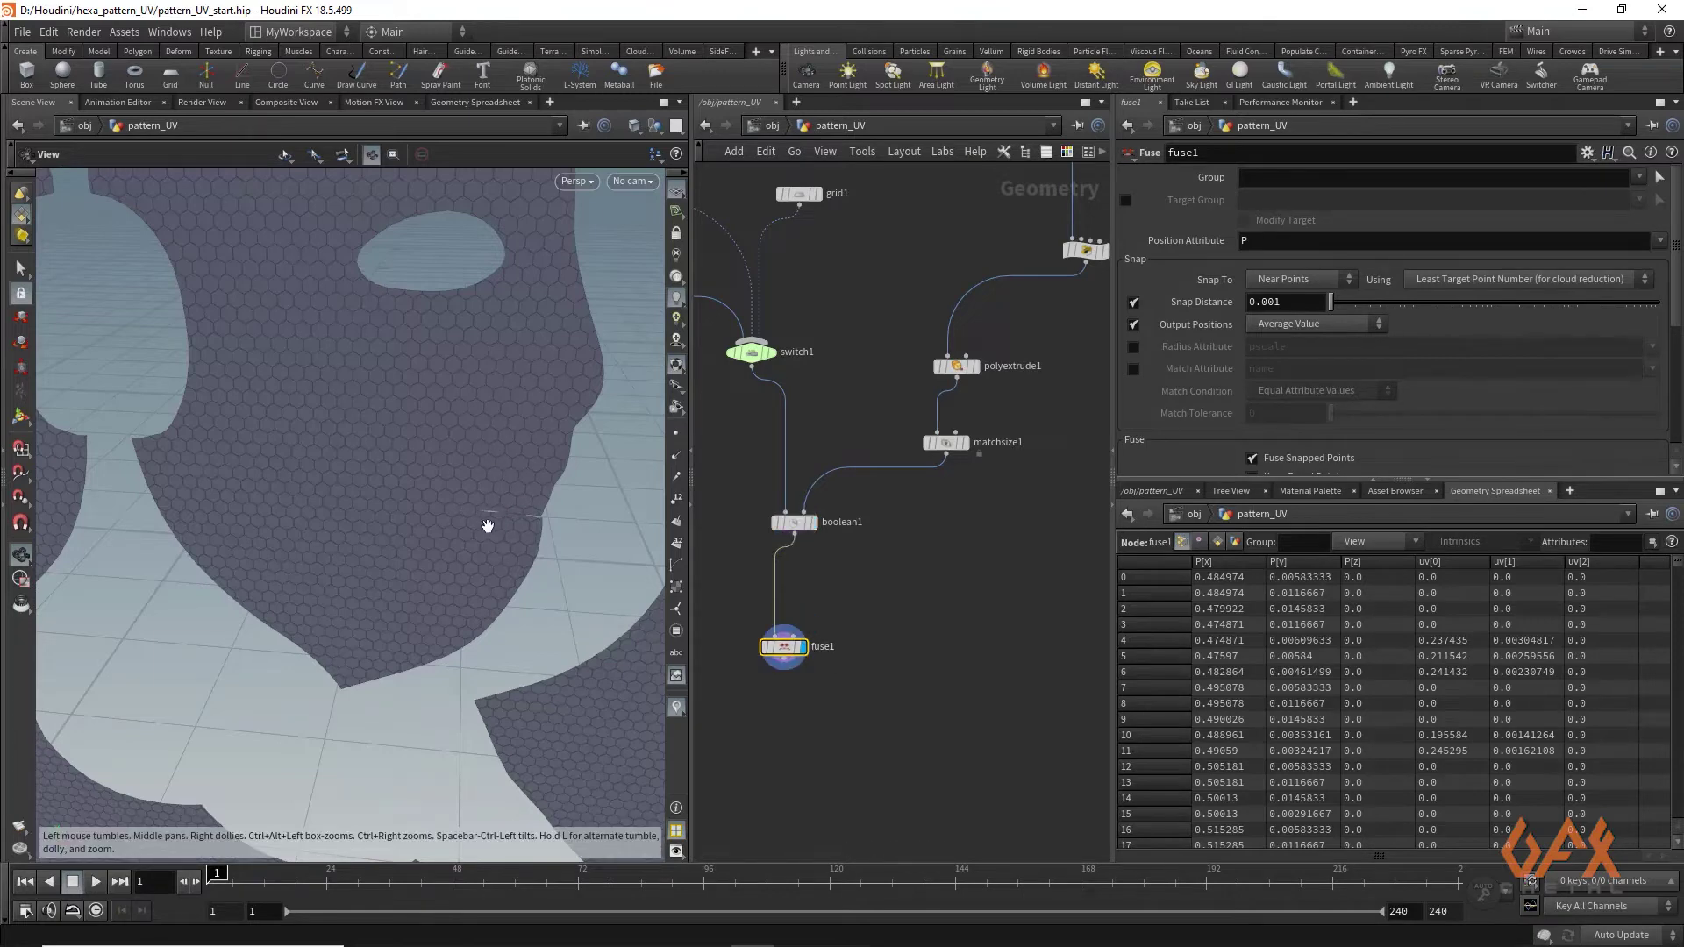
Add a Normal node connected to the output of fuse1 and display it
middle_click_drag(776, 744, 826, 581)
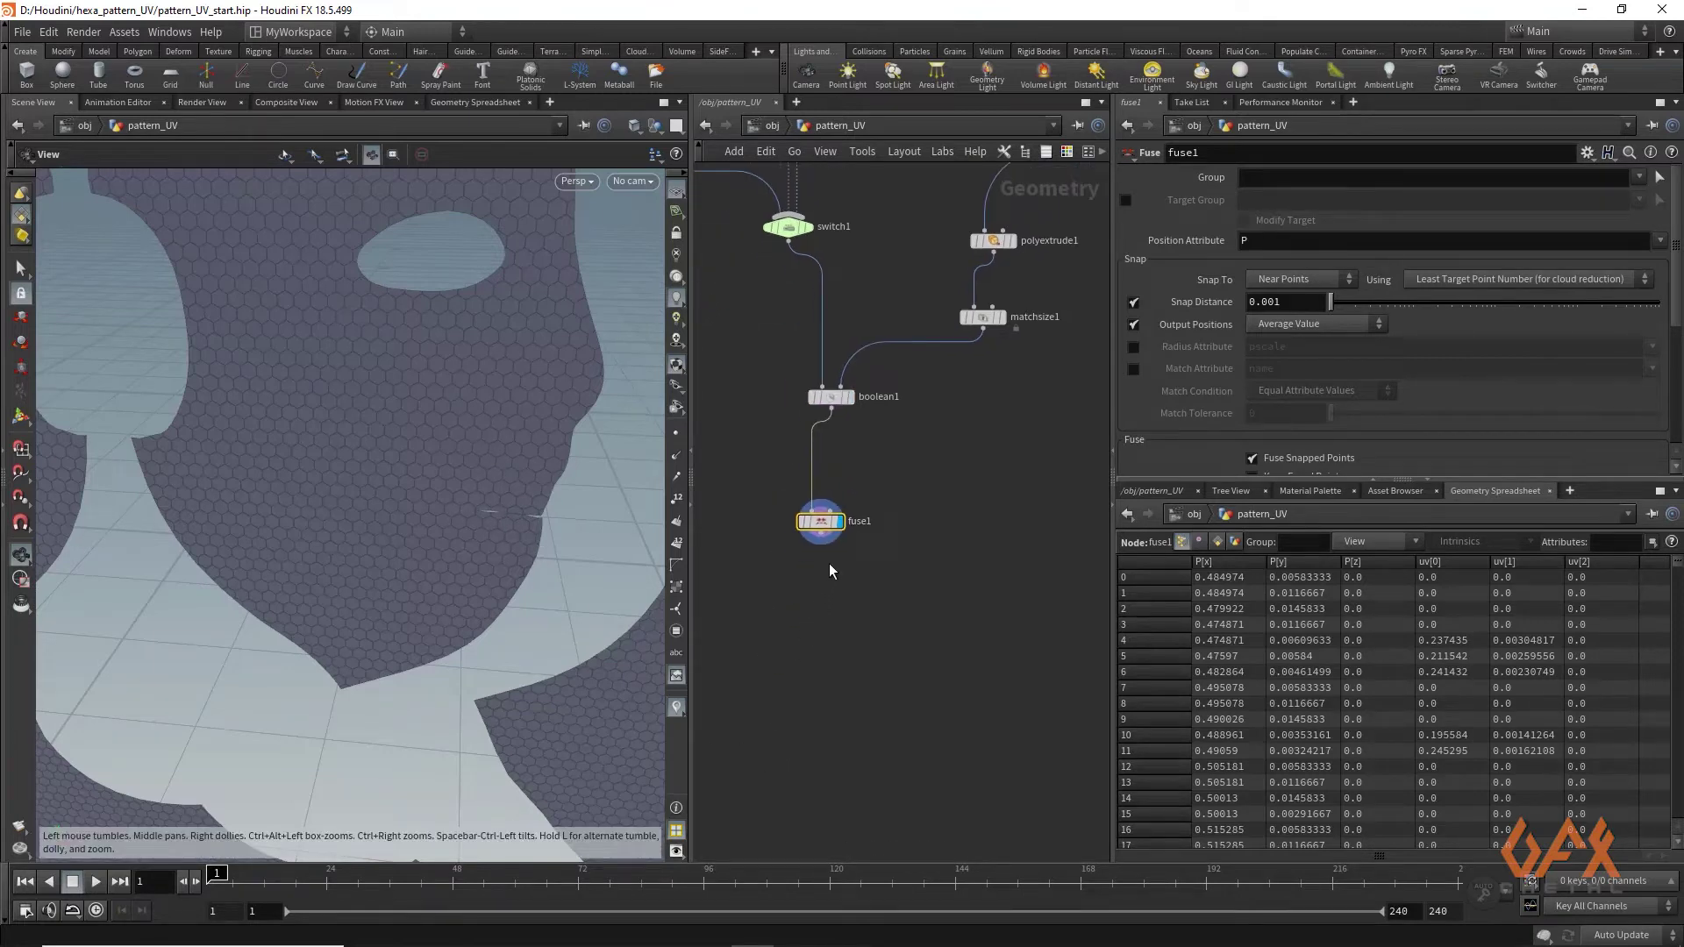
left_click_drag(822, 544, 811, 623)
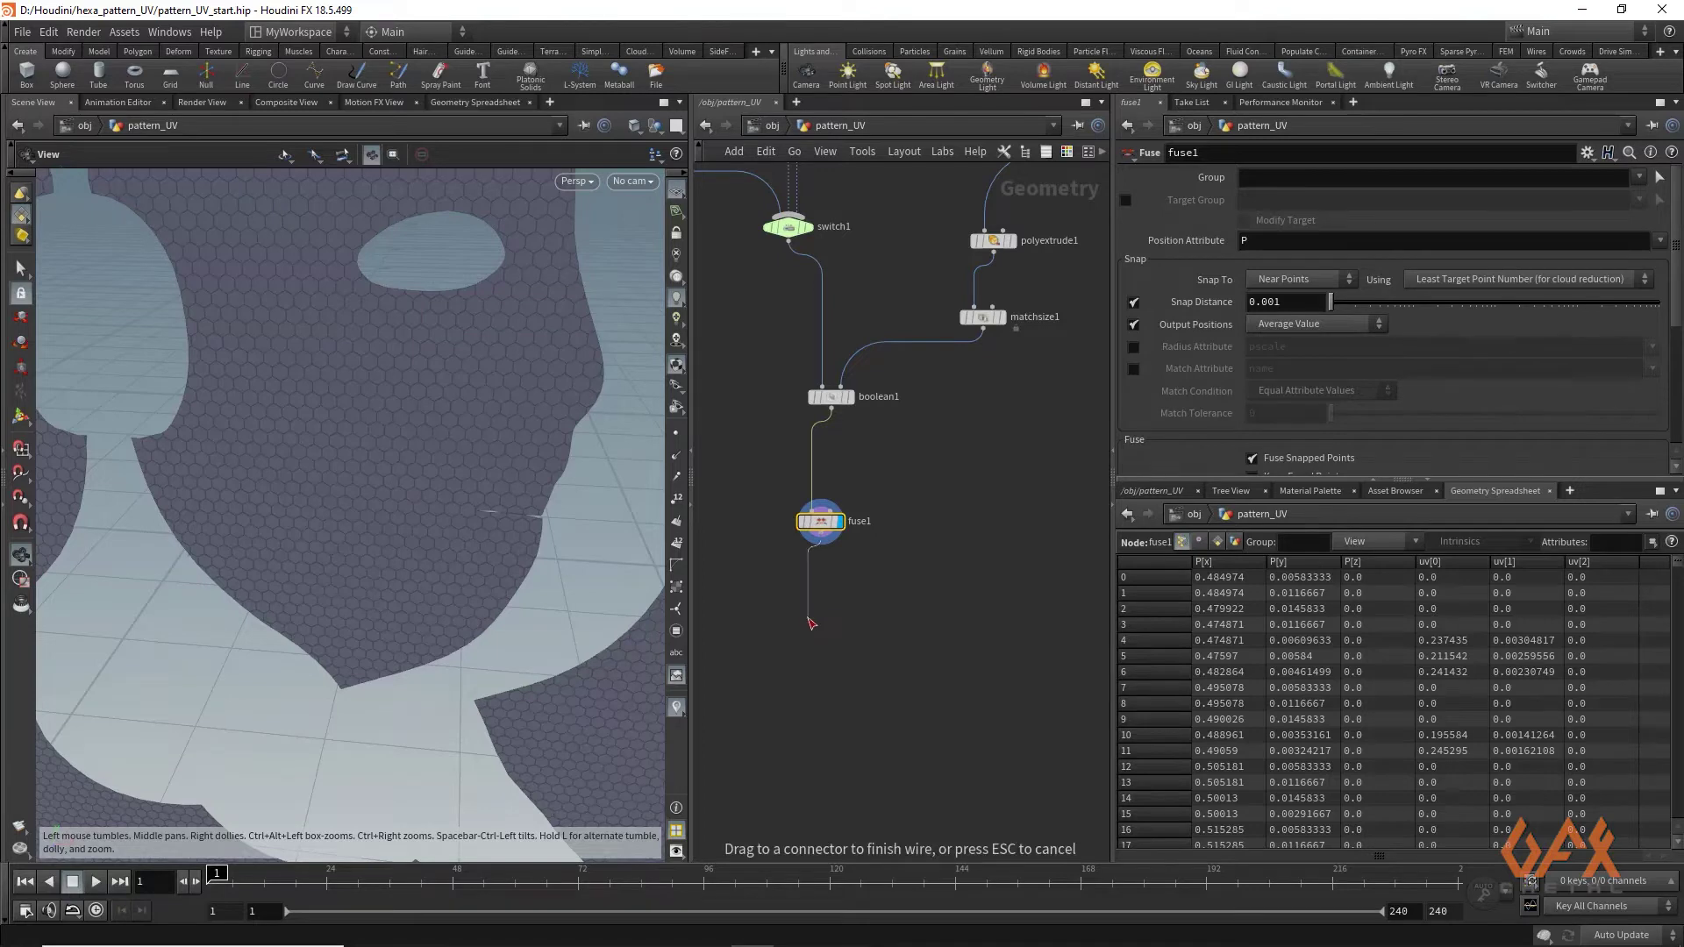
key("Tab")
type("ni")
key("BackSpace")
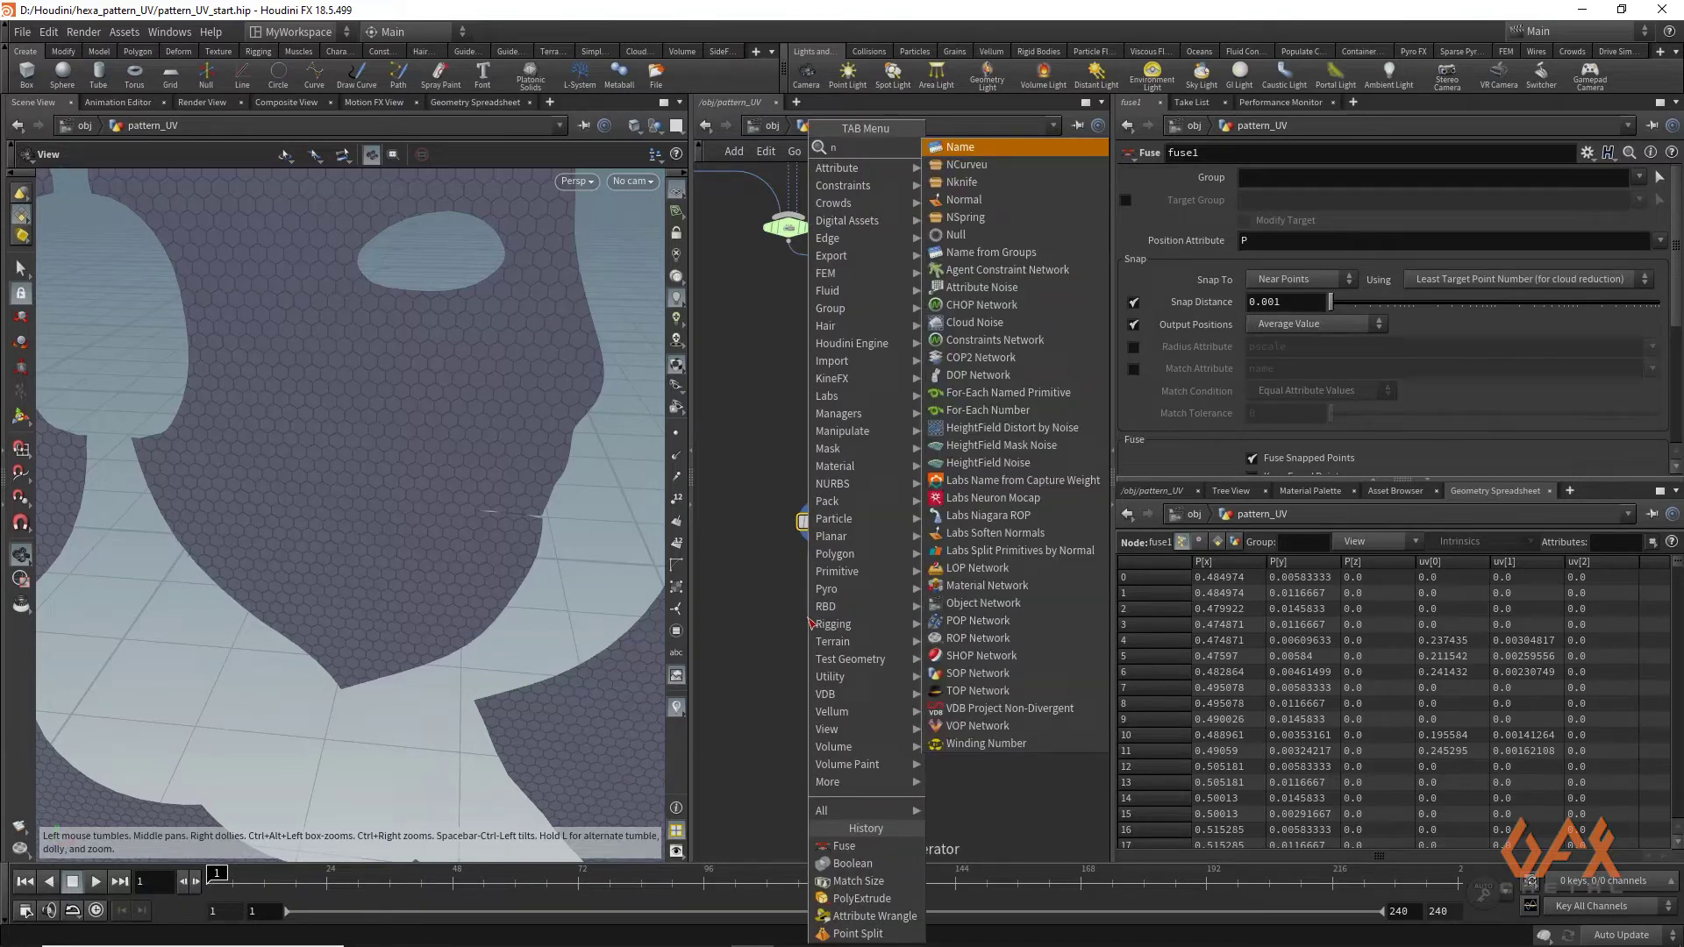
type("orm")
key("Return")
left_click(808, 619)
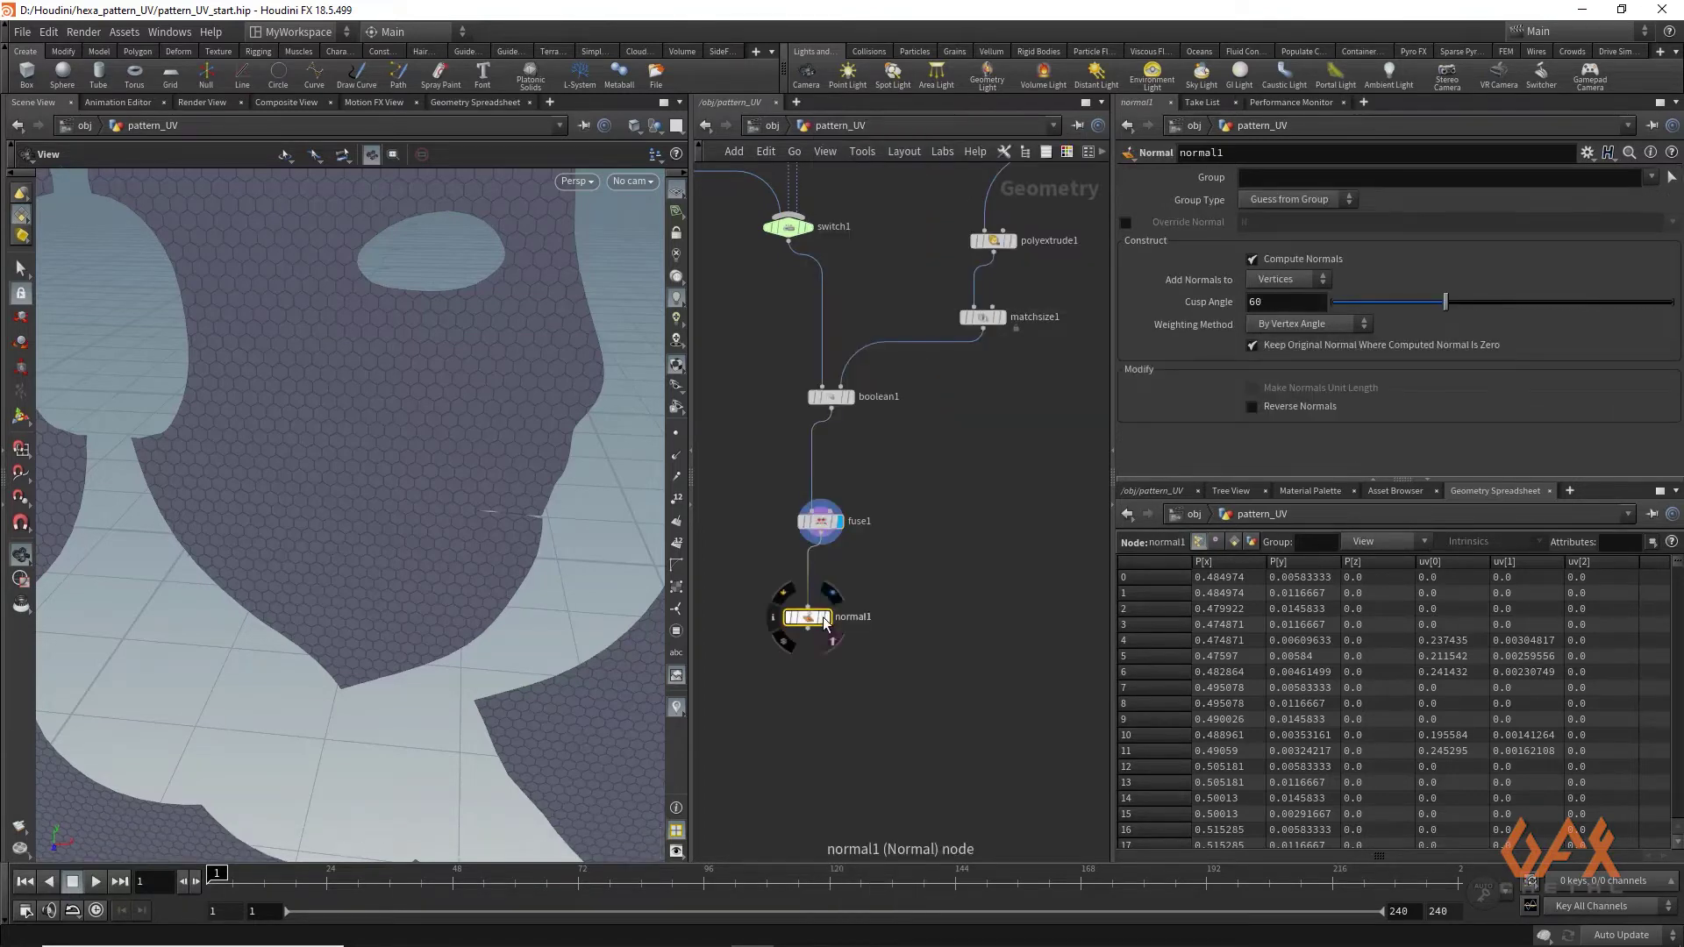
left_click(825, 618)
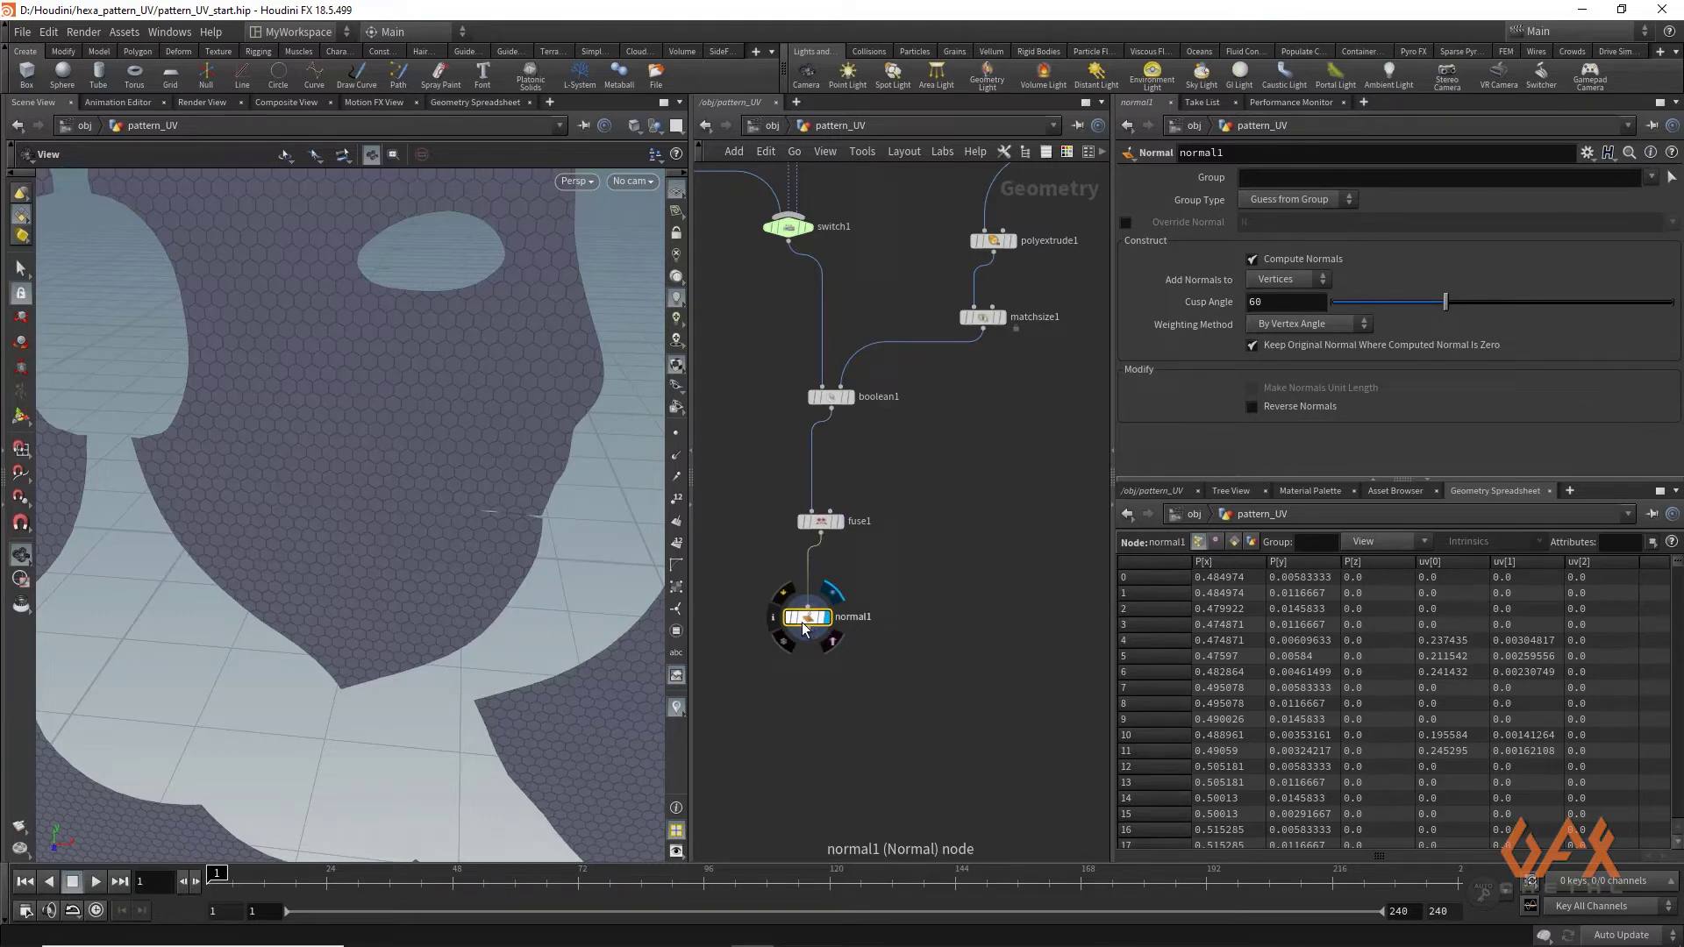
Try Reverse Normals on normal1, turn it off again, and look over the patterned UV islands
left_click(1252, 407)
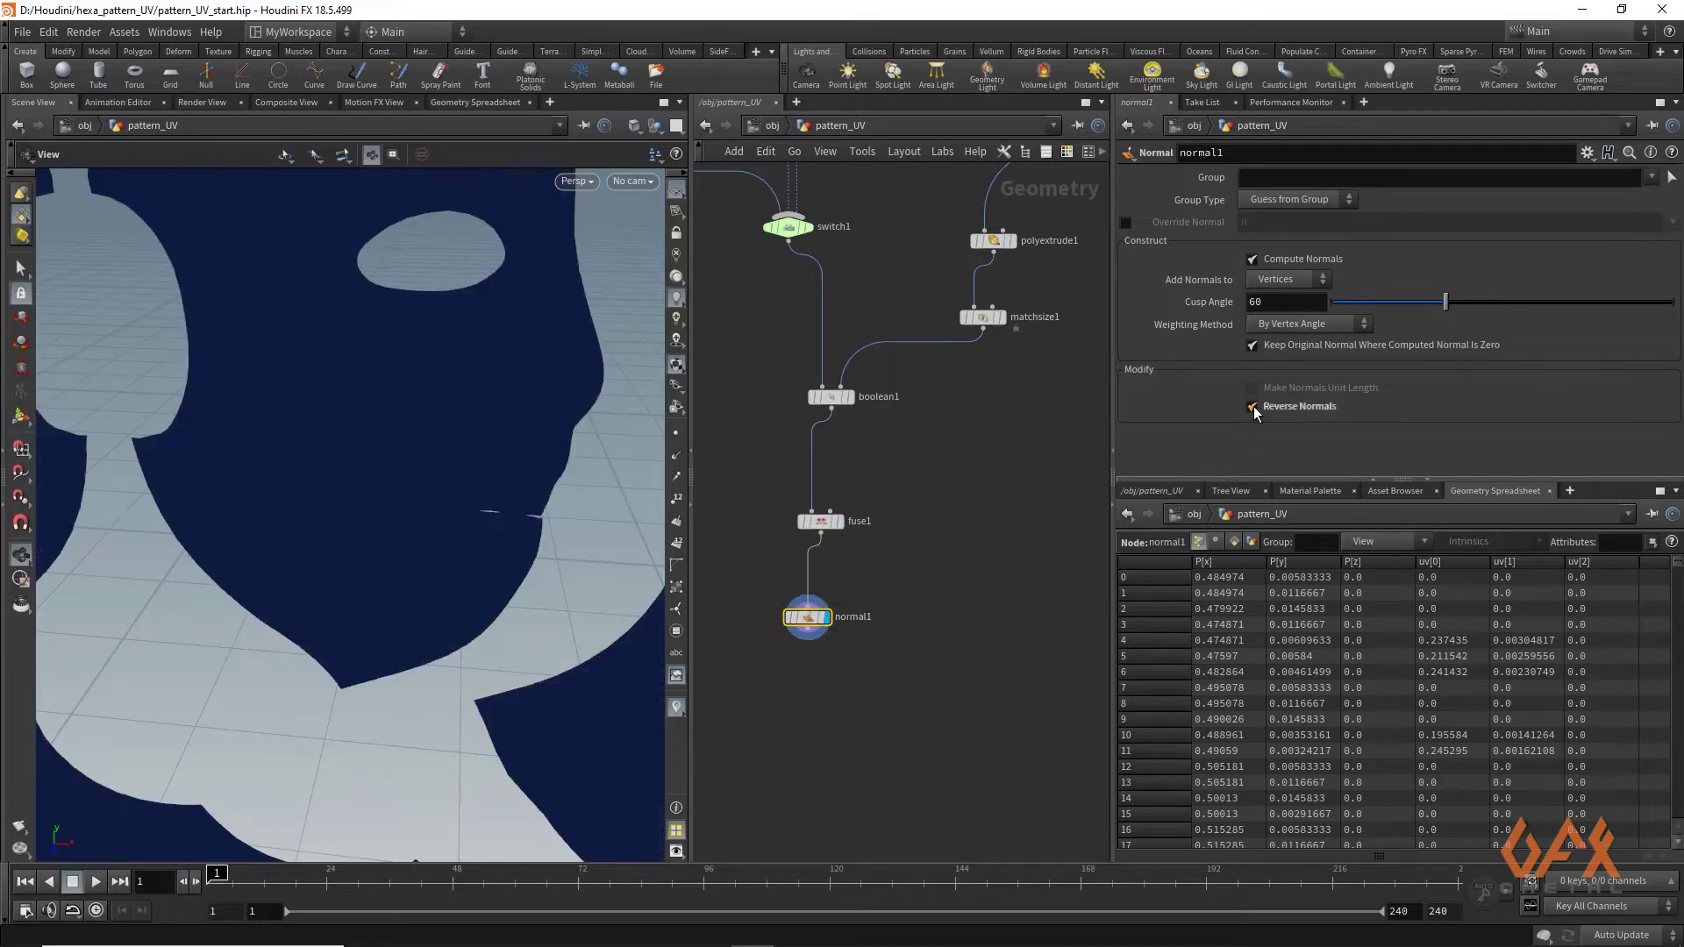
left_click(1256, 407)
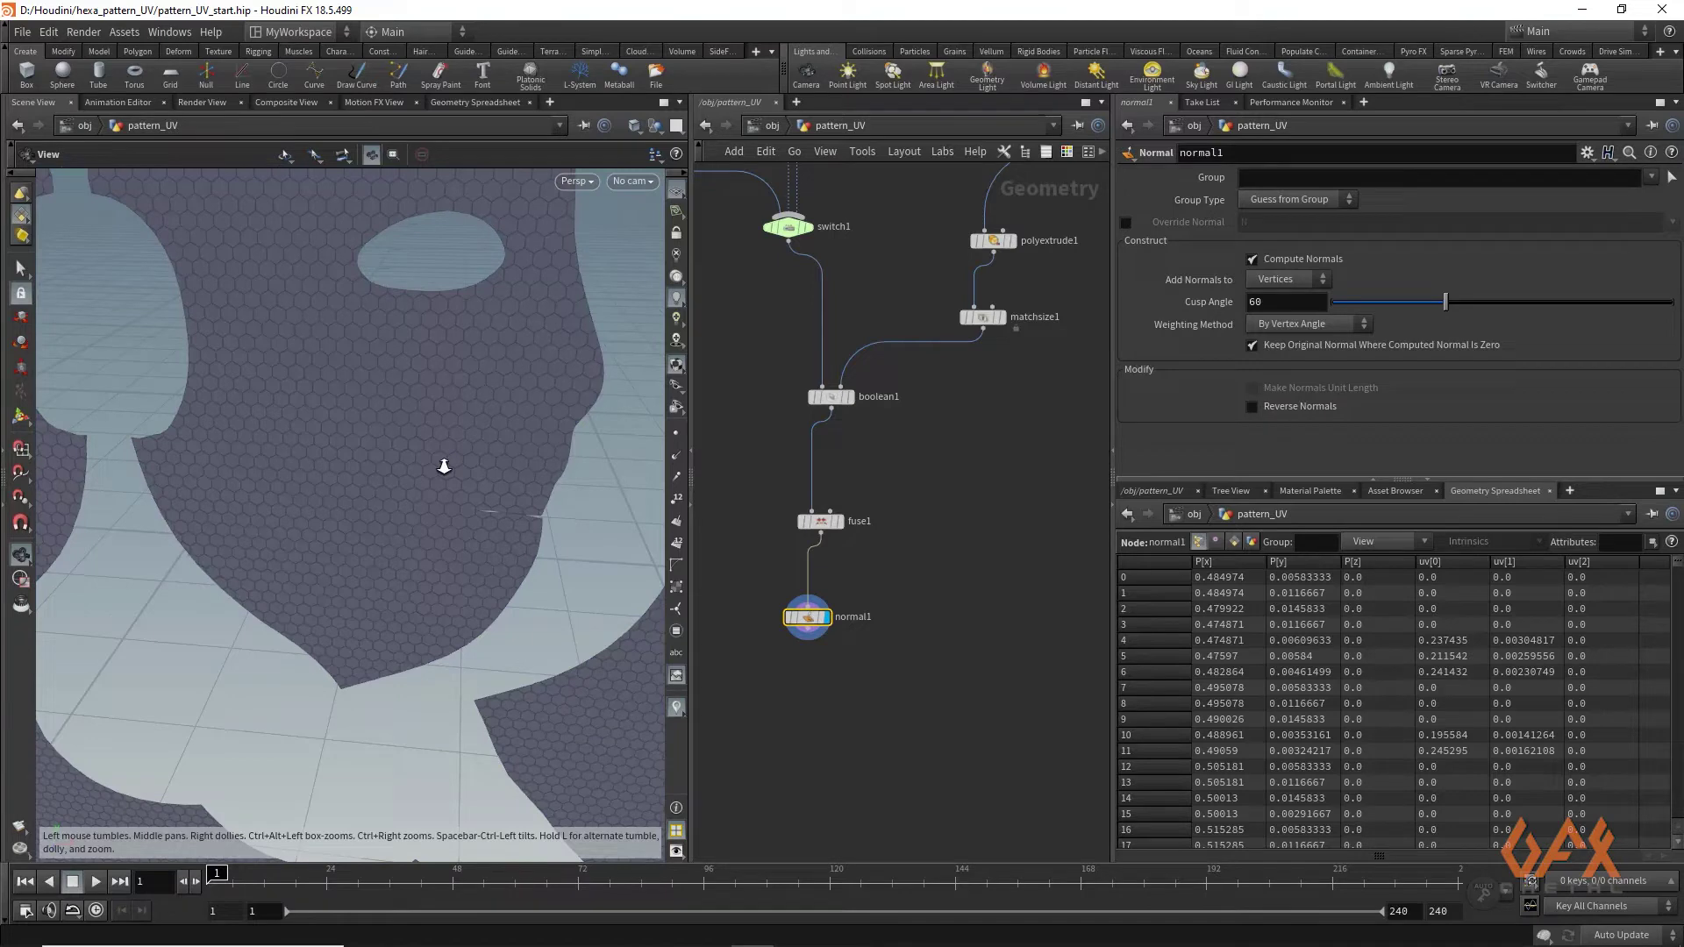
scroll(339, 478, "down", 5)
middle_click_drag(339, 478, 229, 485)
left_click_drag(229, 486, 218, 482)
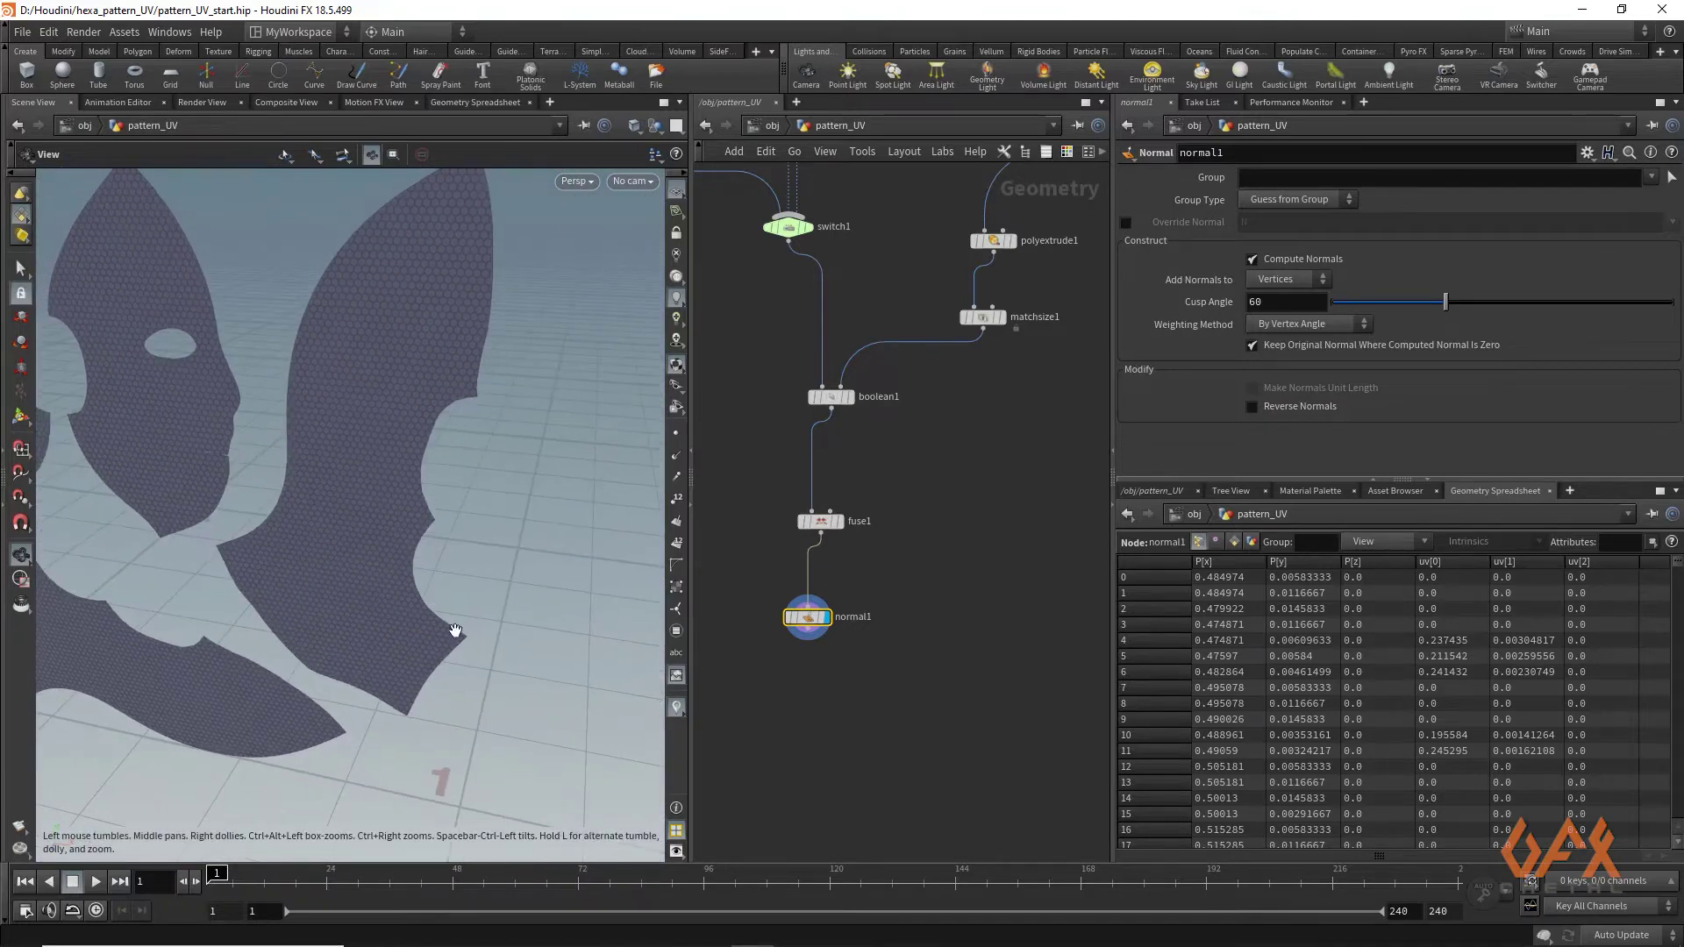
Add an Attribute Wrangle node with normal1 wired to its first input and attribwrangle1 to its second input
middle_click_drag(937, 682, 862, 690)
scroll(877, 670, "down", 2)
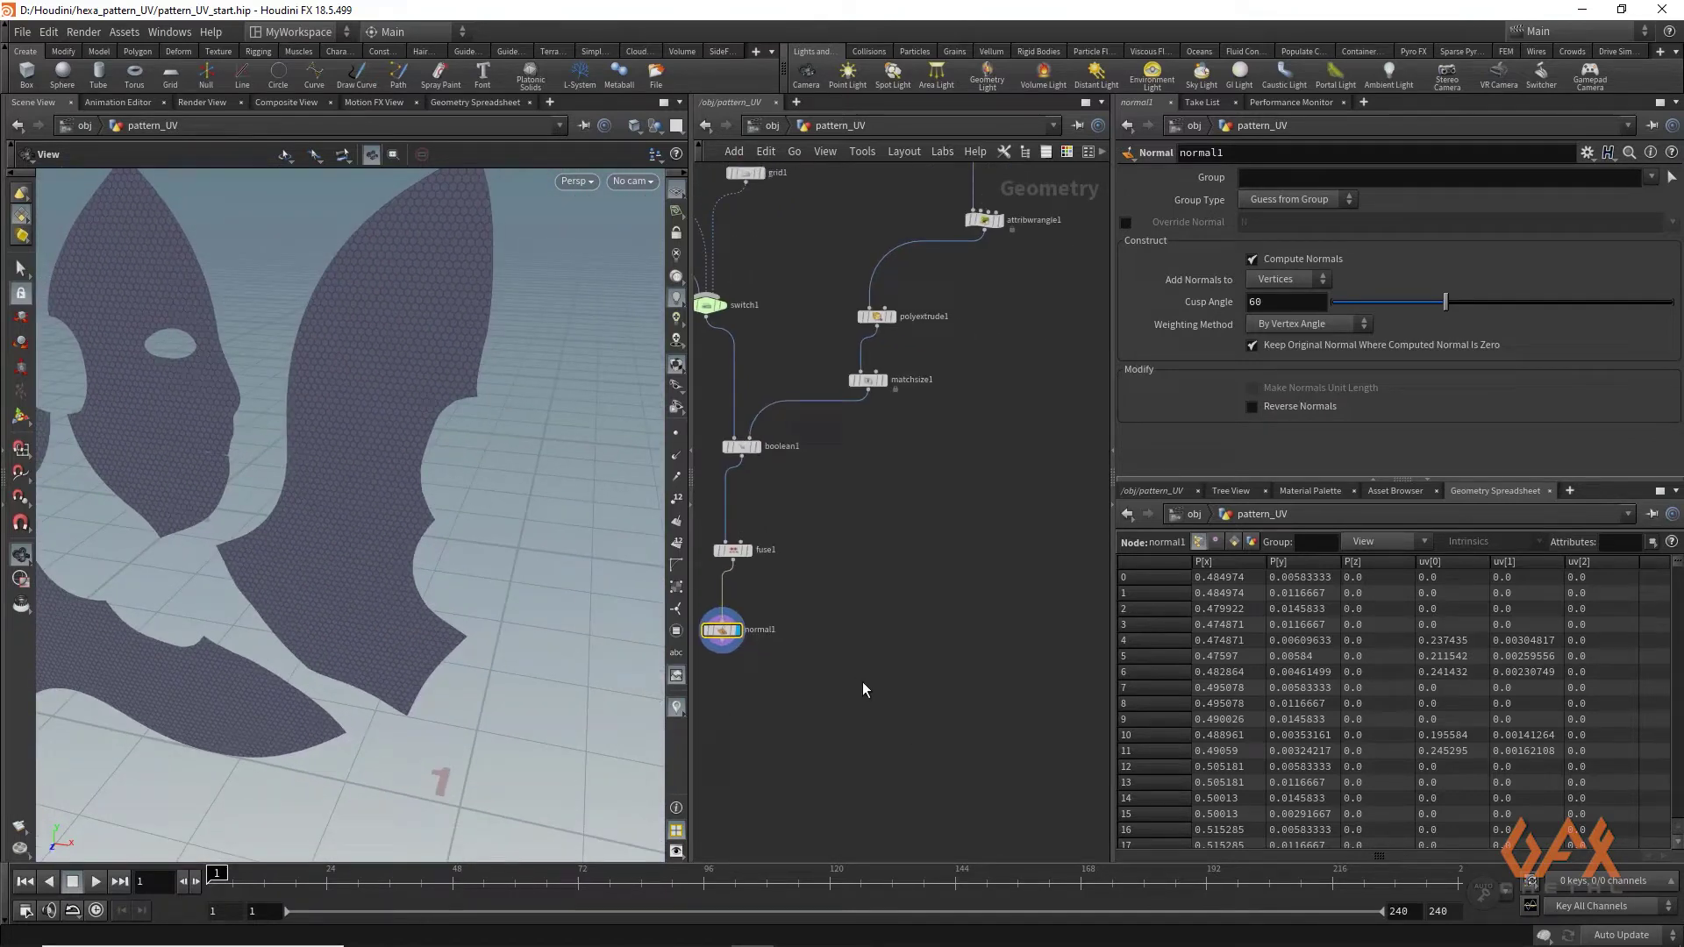
key("Tab")
type("attw")
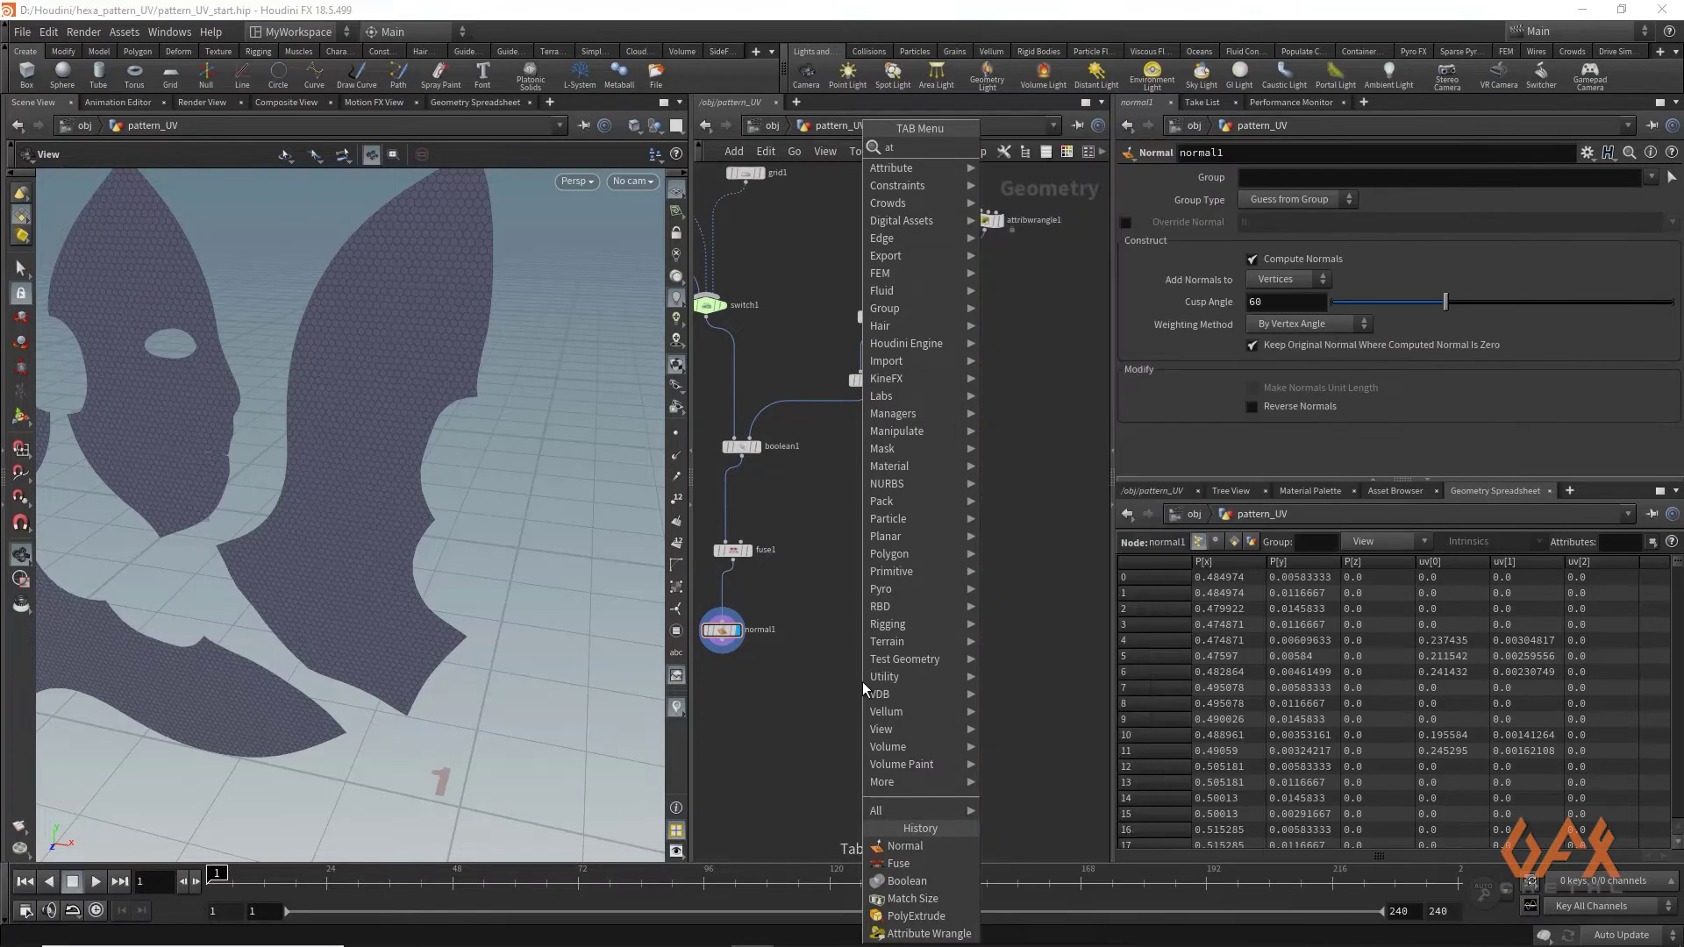
key("Return")
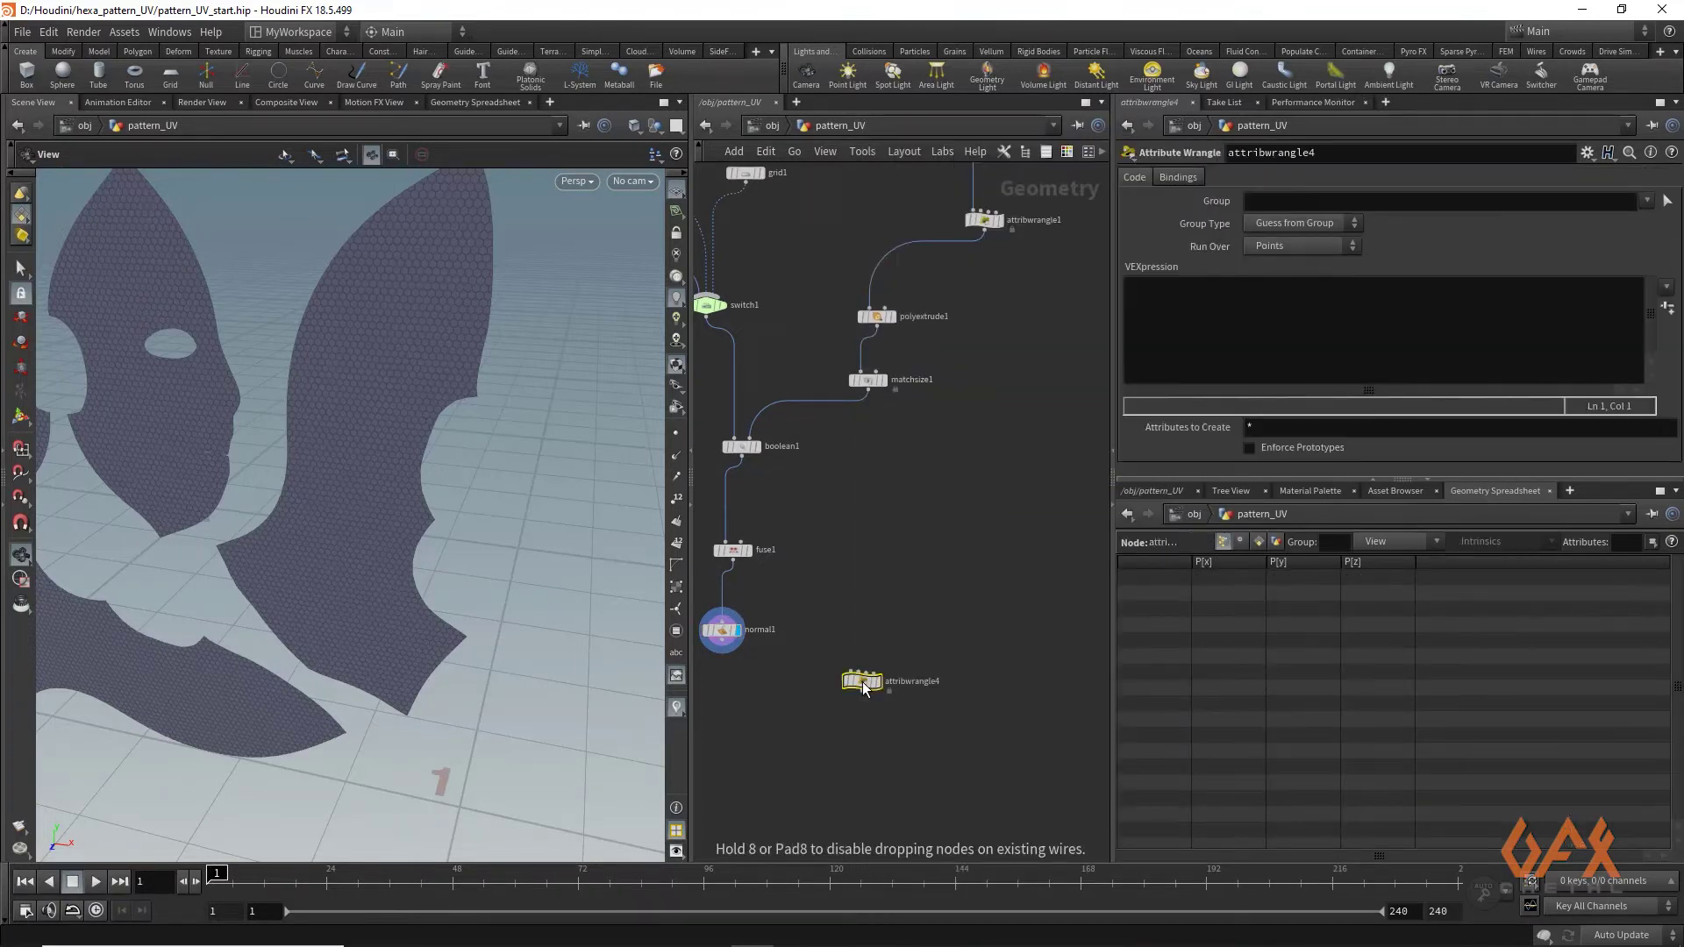
left_click(876, 766)
left_click_drag(722, 653, 876, 756)
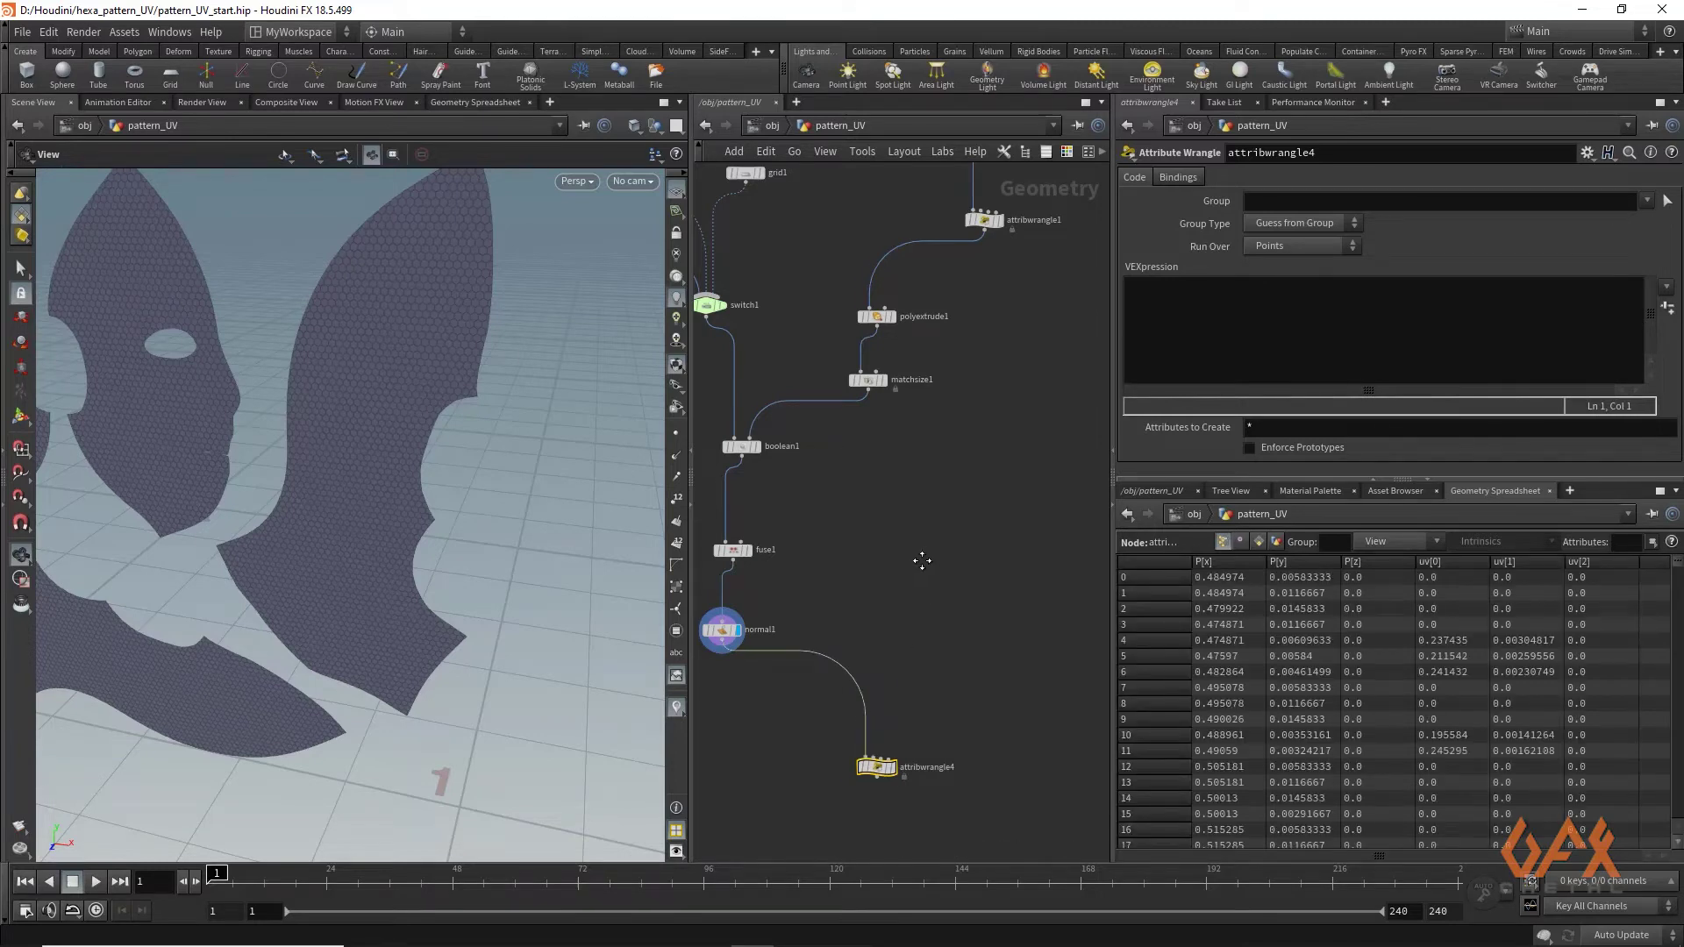
middle_click_drag(927, 556, 920, 562)
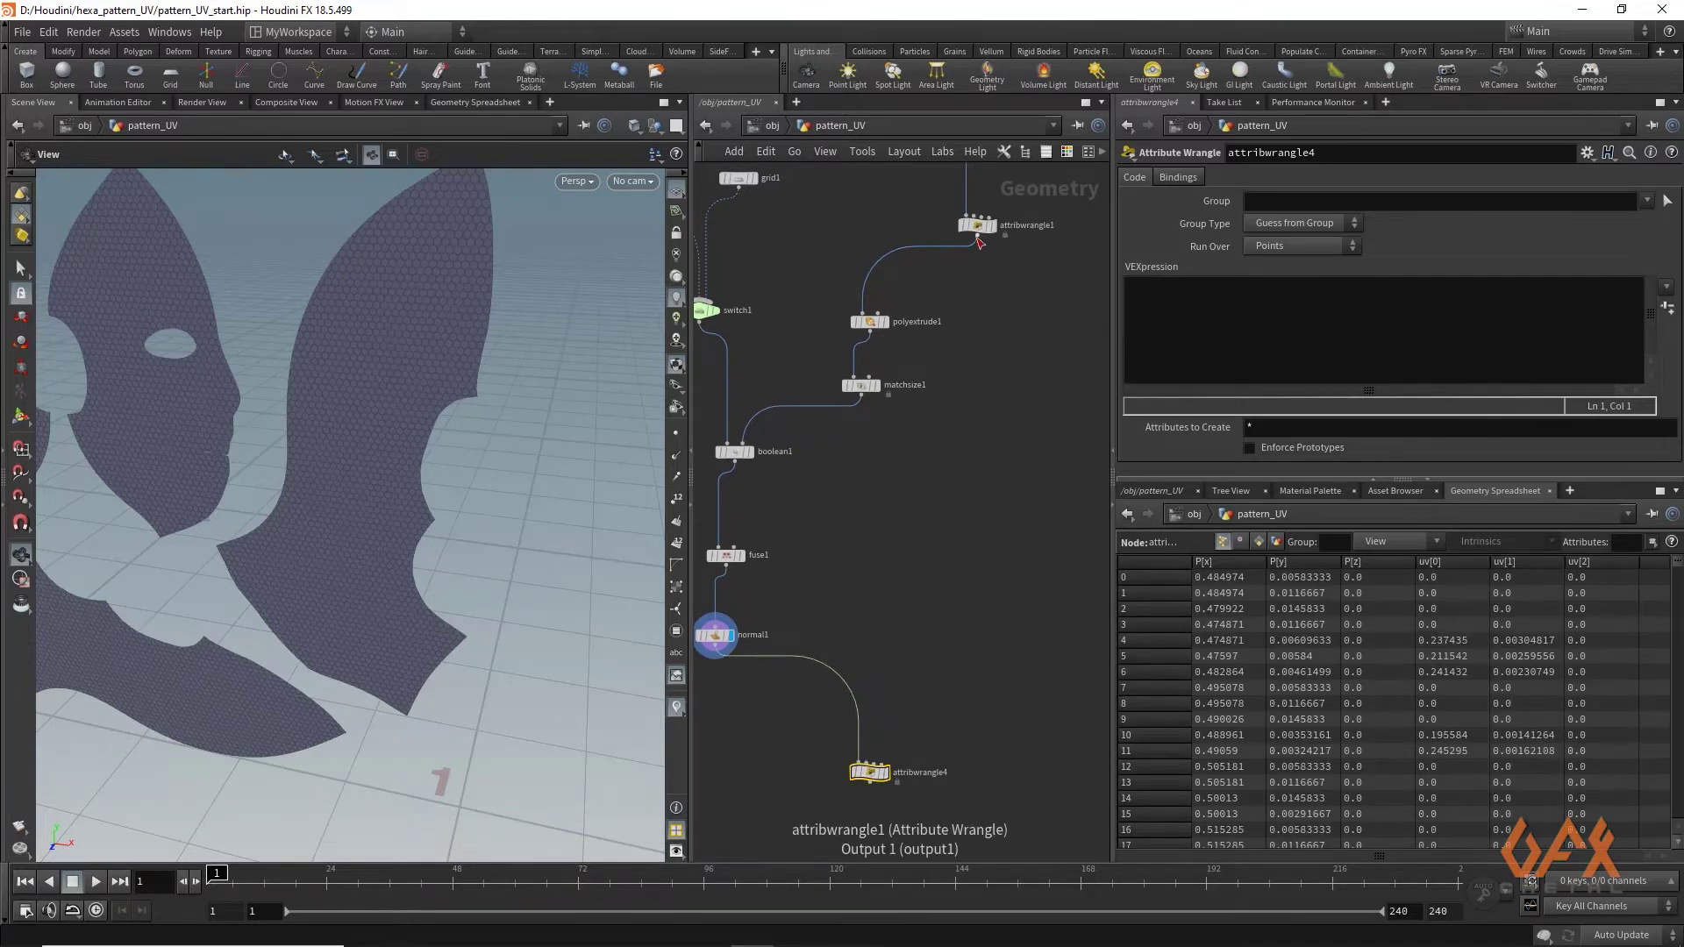
left_click_drag(976, 249, 1008, 729)
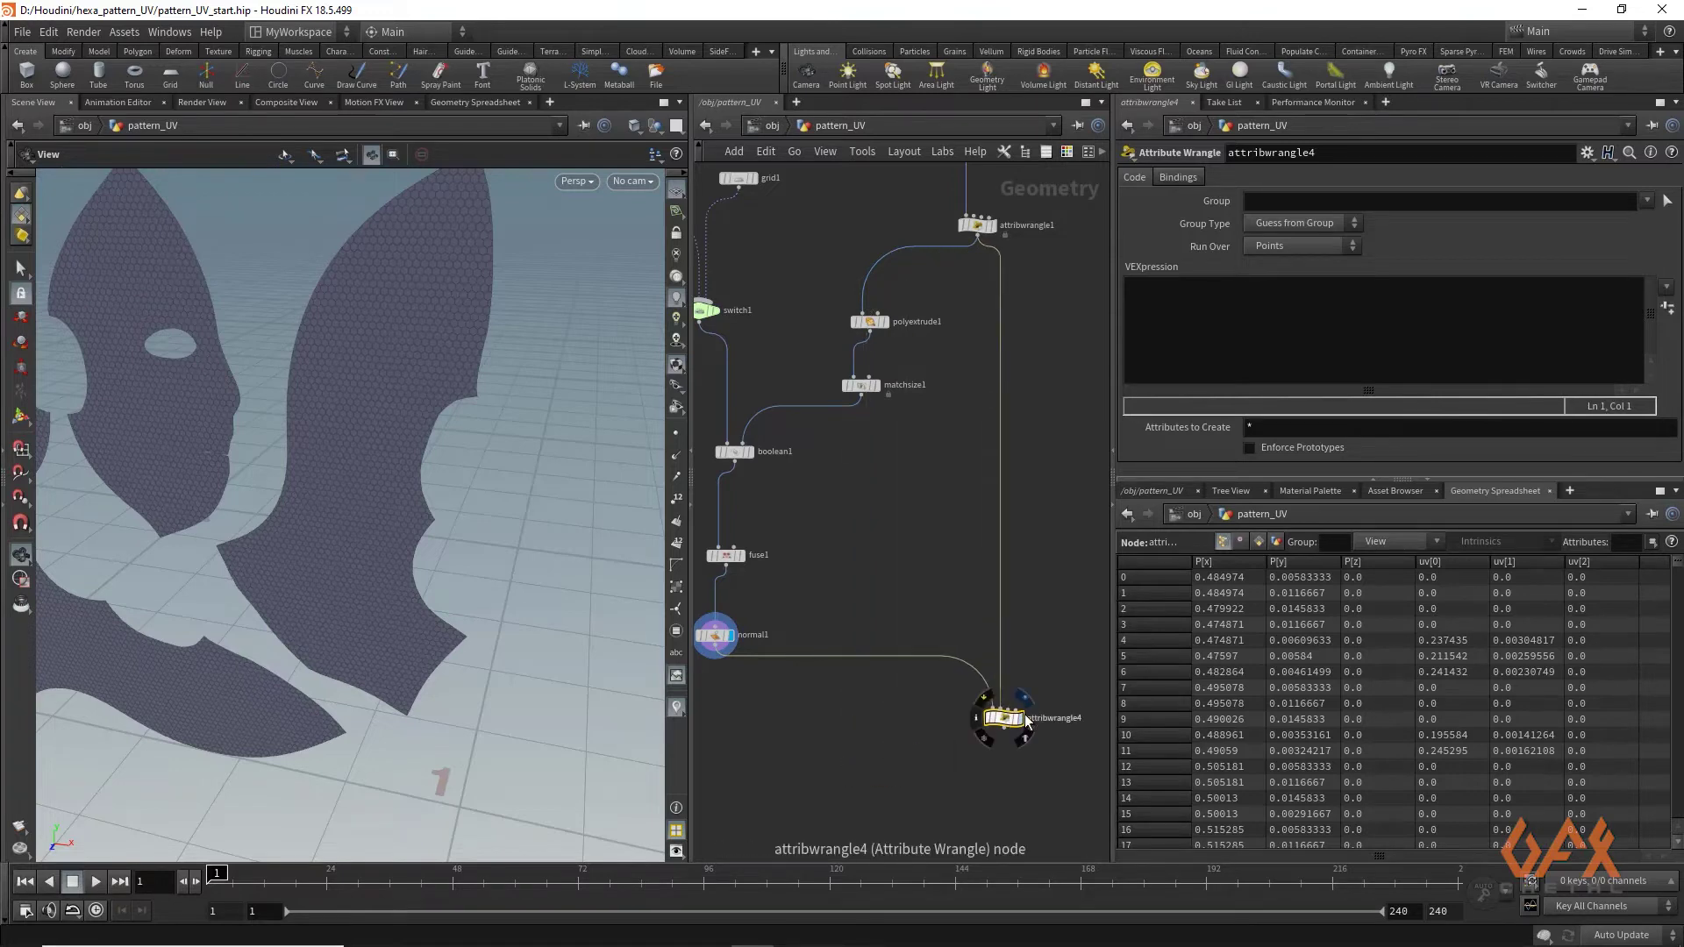
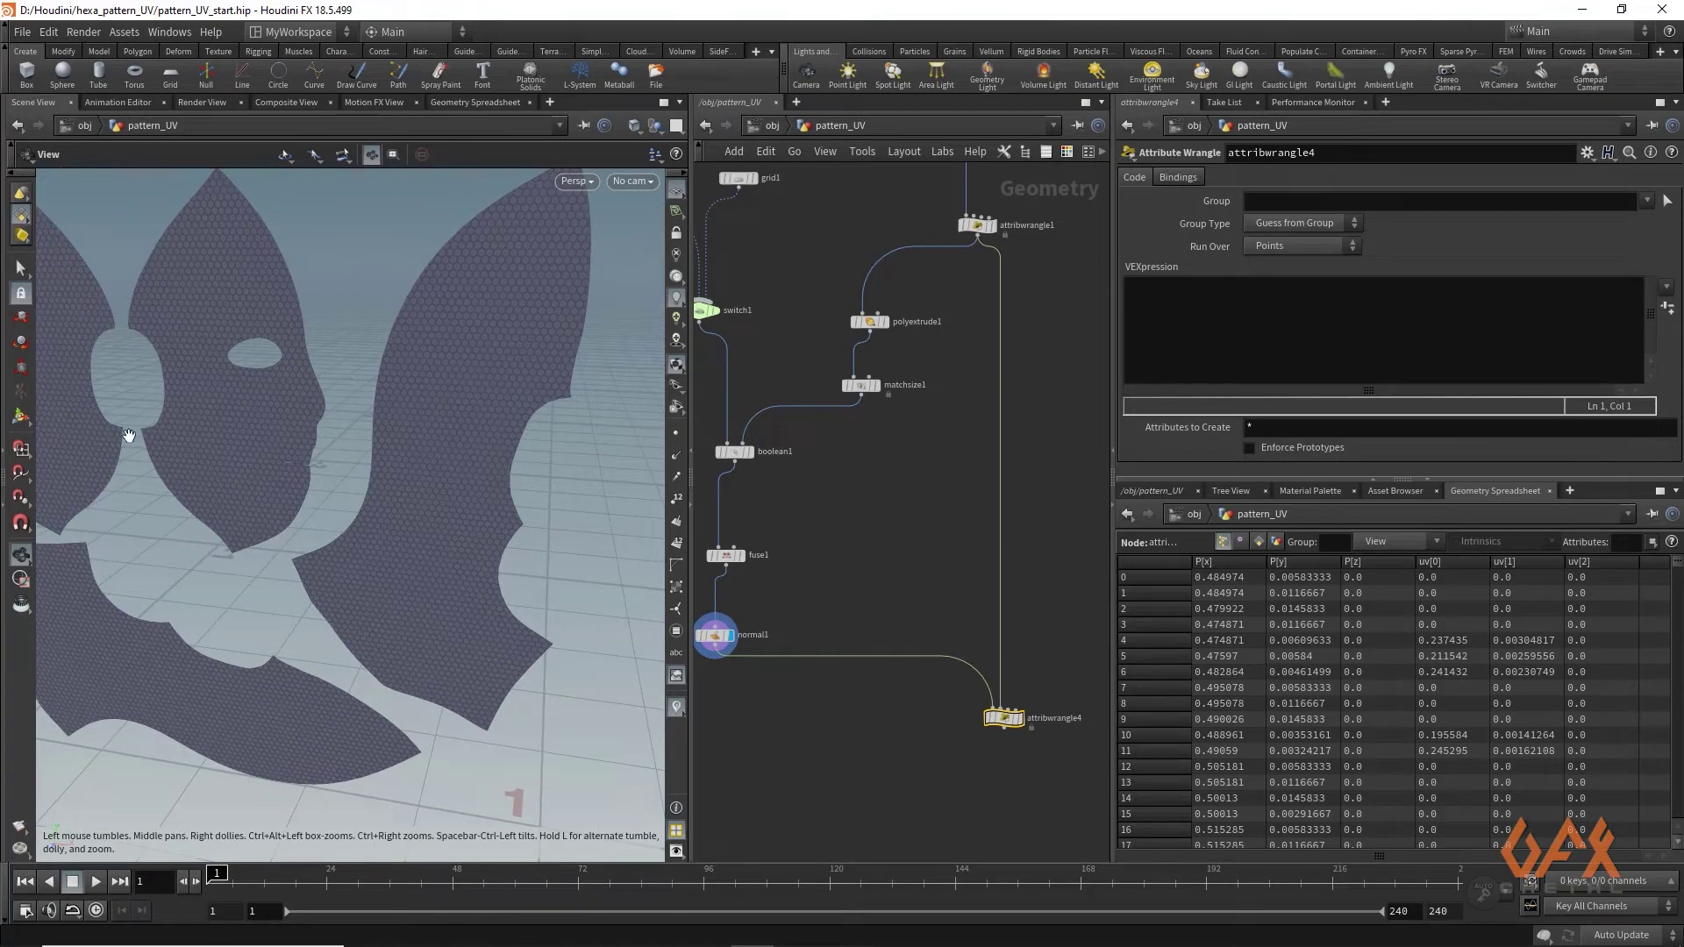
Display the attribwrangle4 node in the viewport
middle_click_drag(968, 739, 820, 656)
scroll(872, 641, "up", 3)
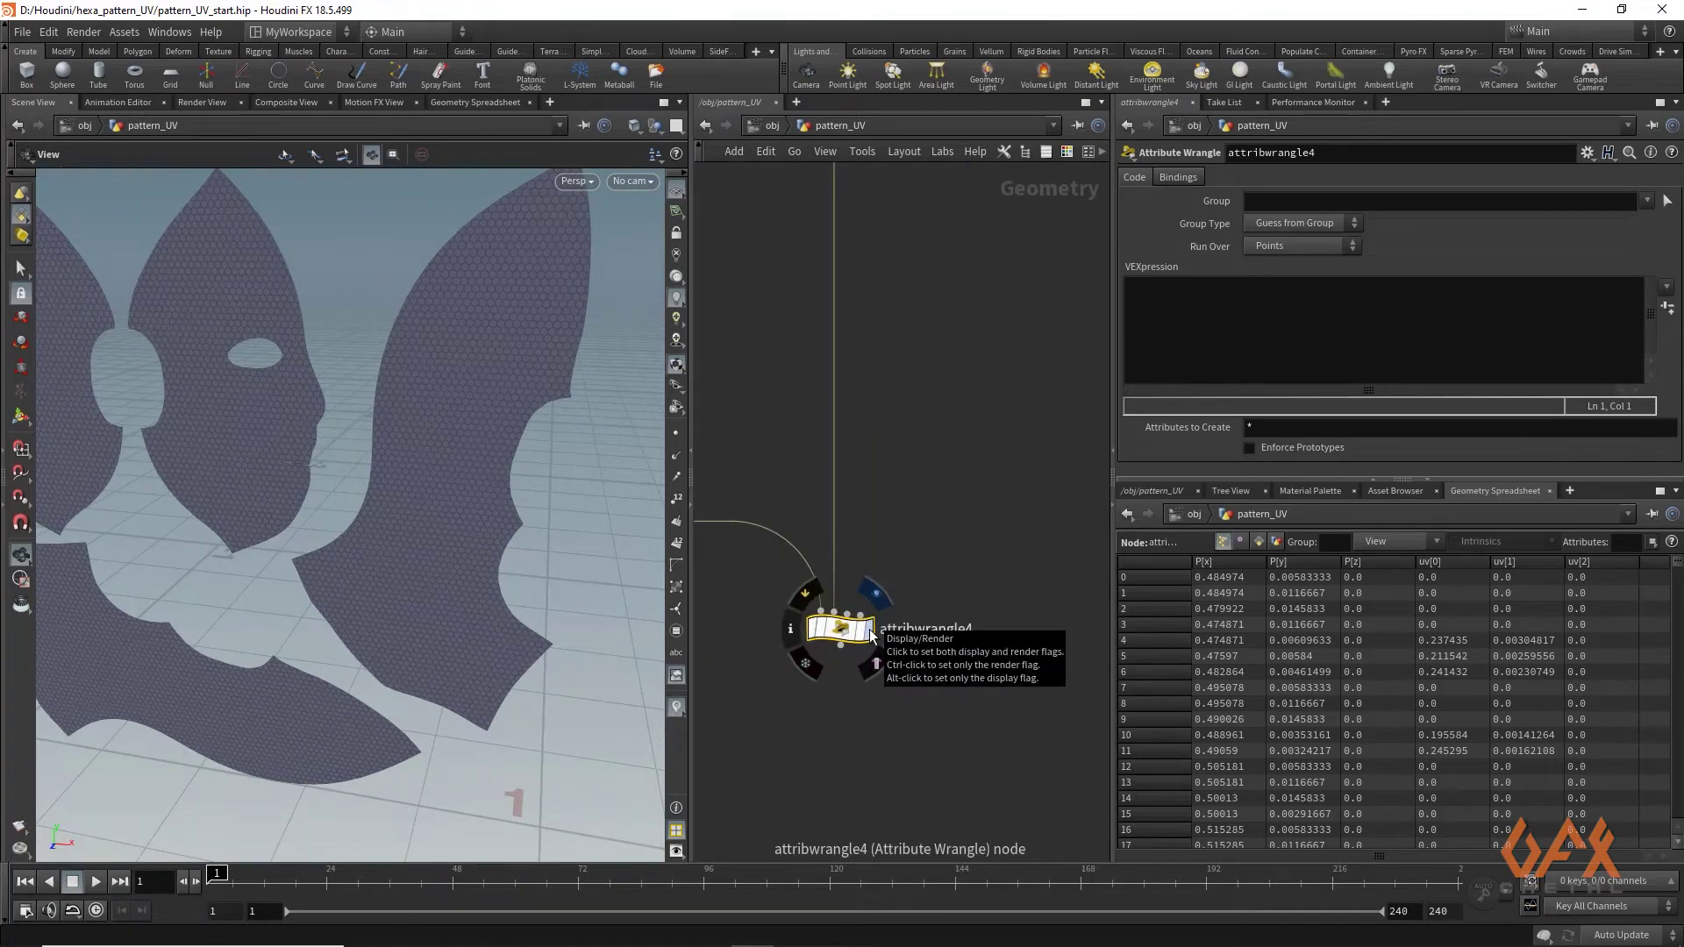
left_click(871, 630)
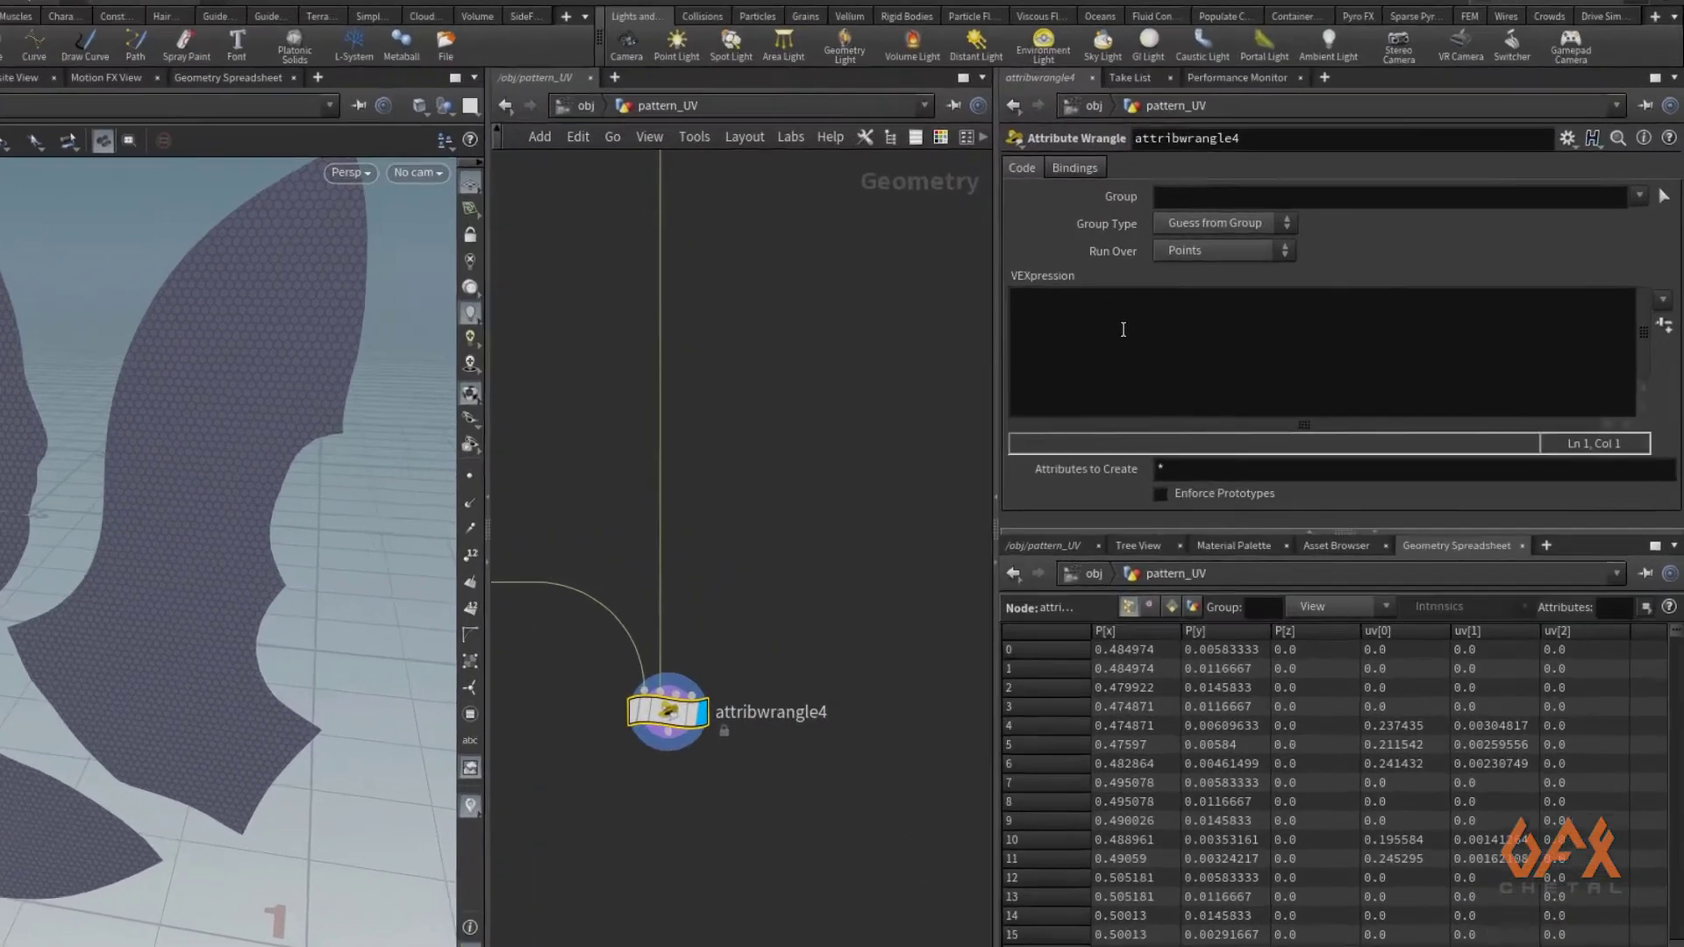
Declare the attributes i@sourceprim; and v@sourceprimuv; on separate lines in attribwrangle4's VEXpression
left_click(1218, 311)
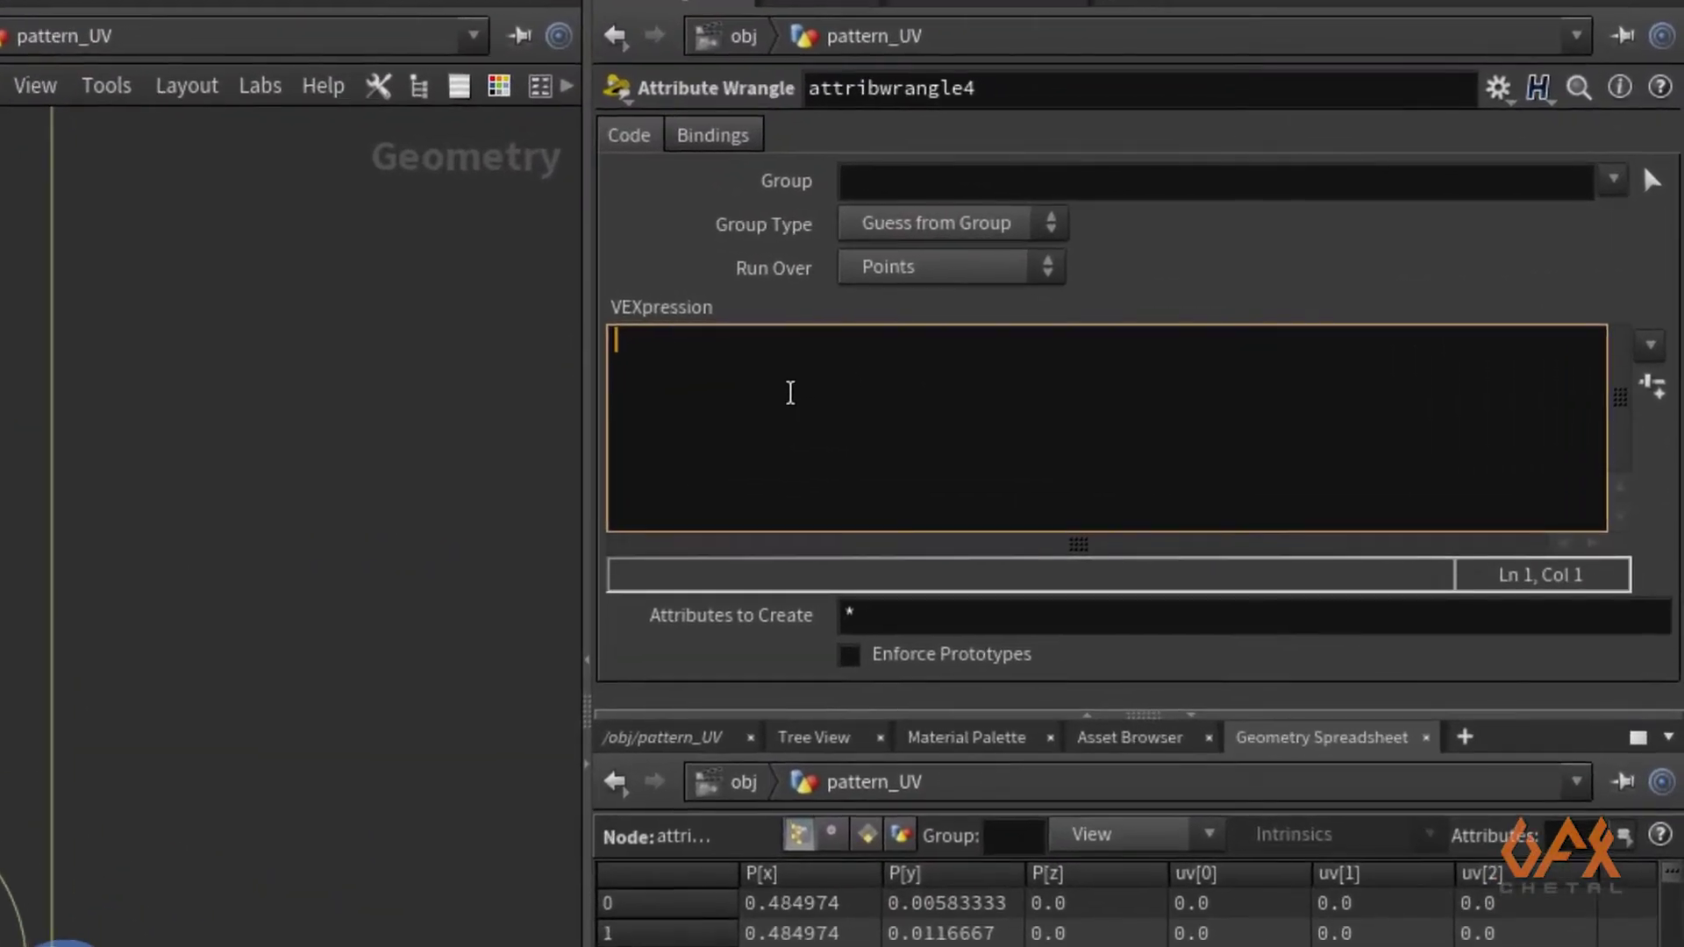
type("i@sourceprim;")
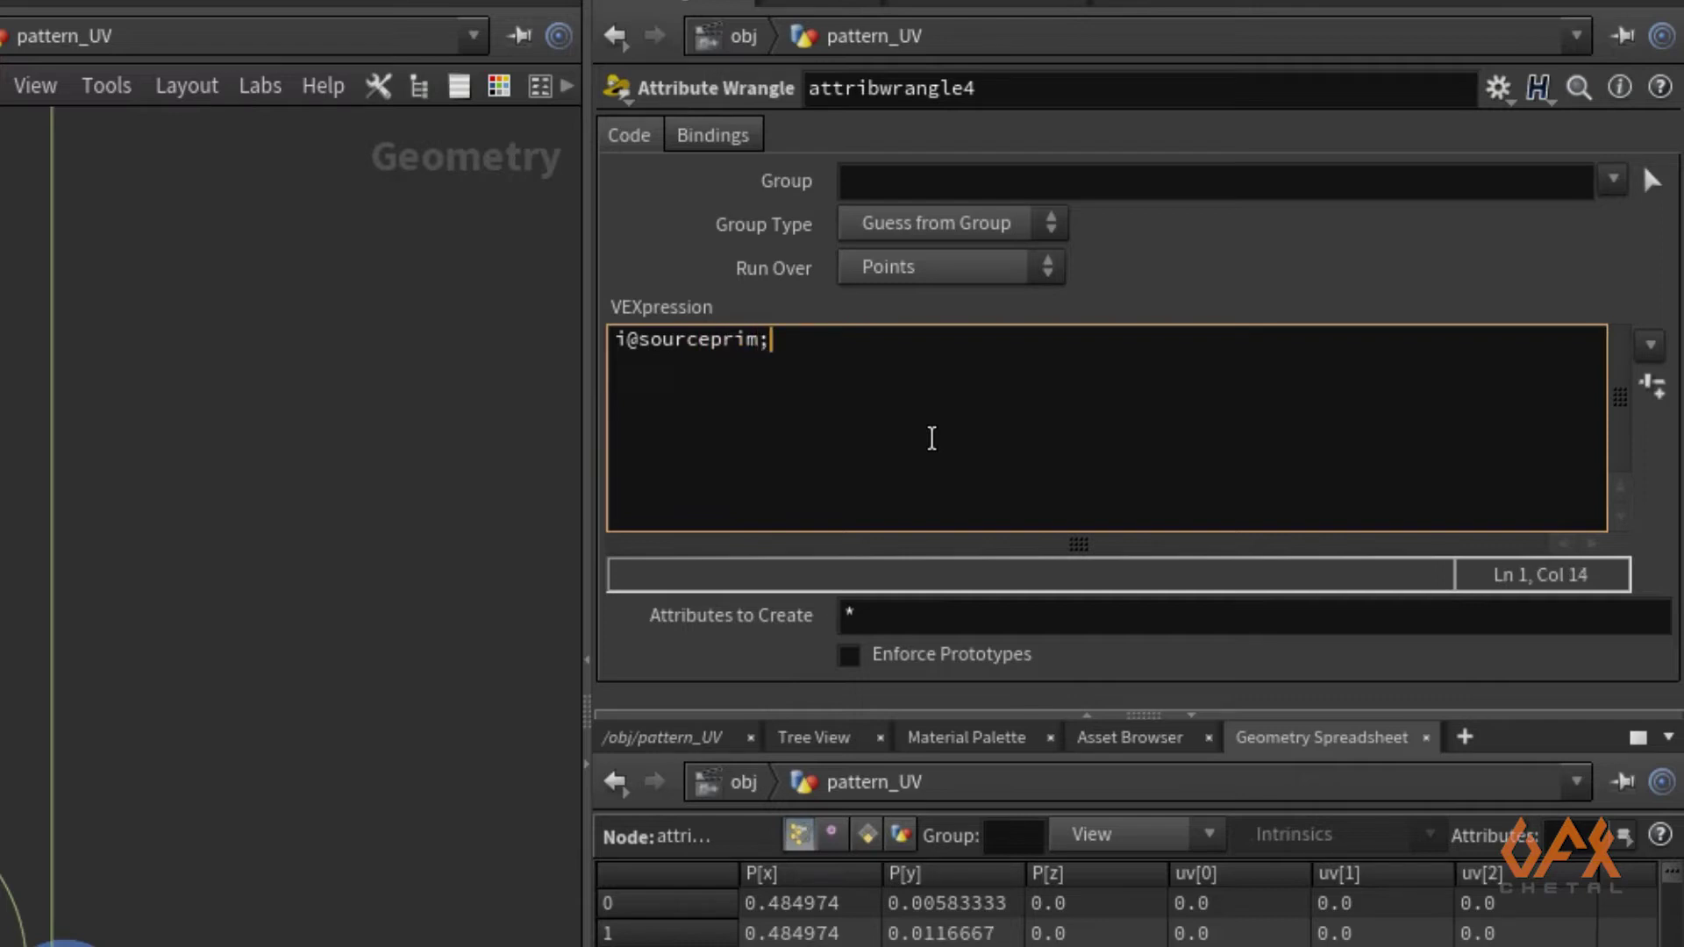
key("Return")
type("v")
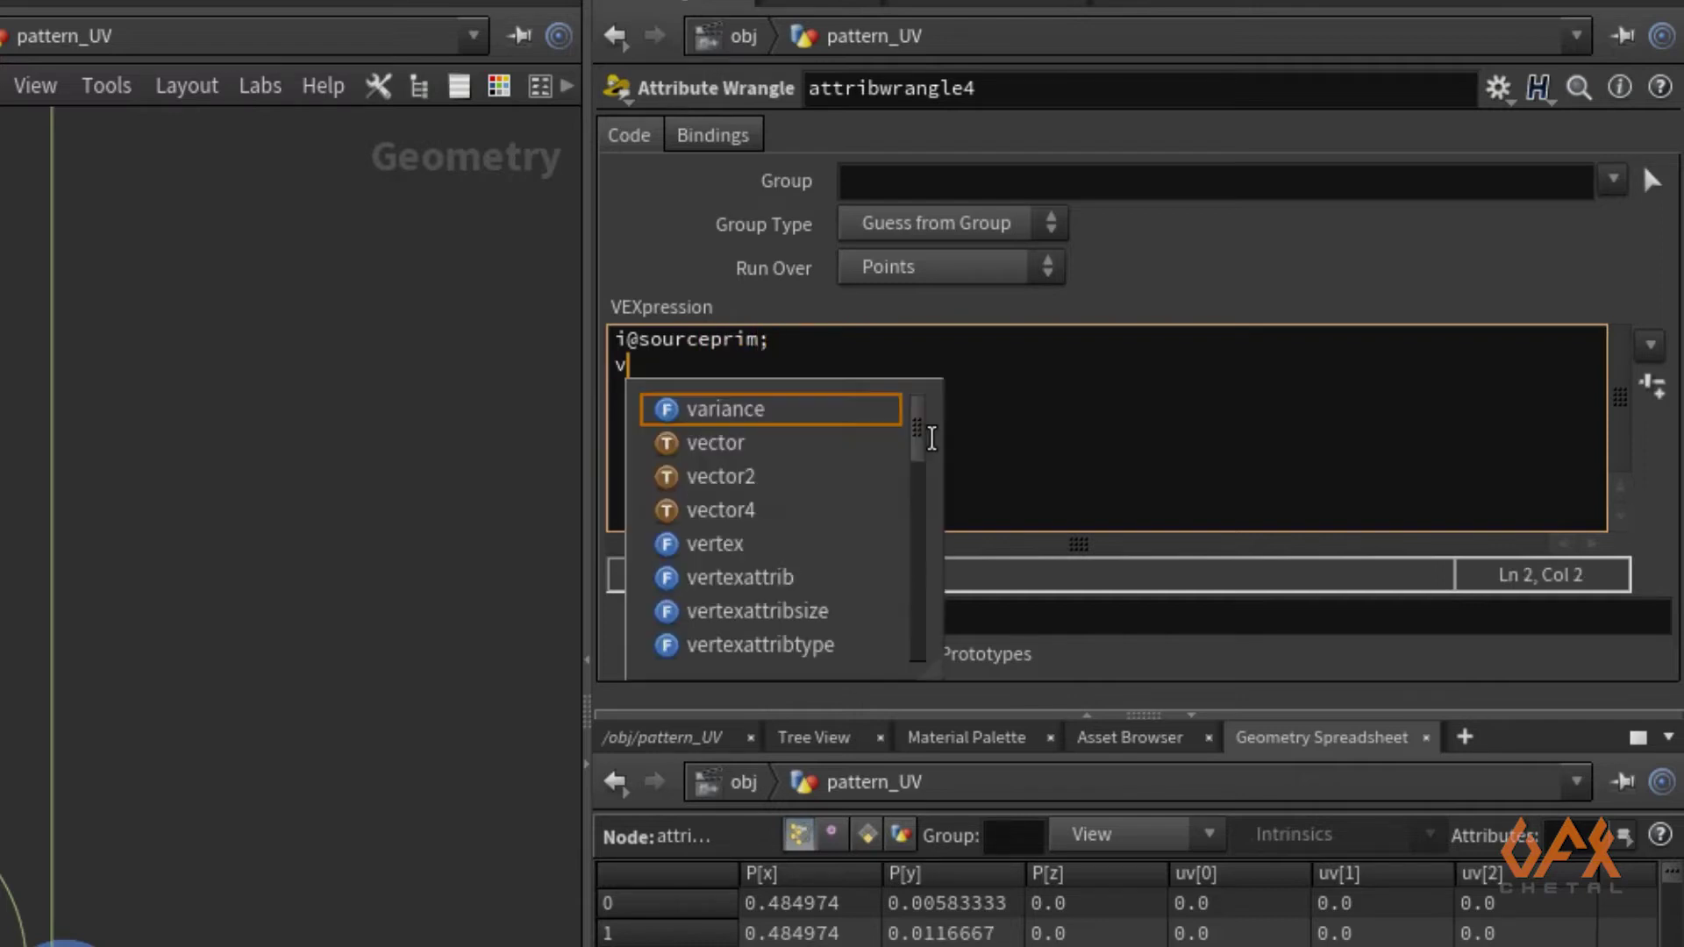
type("@")
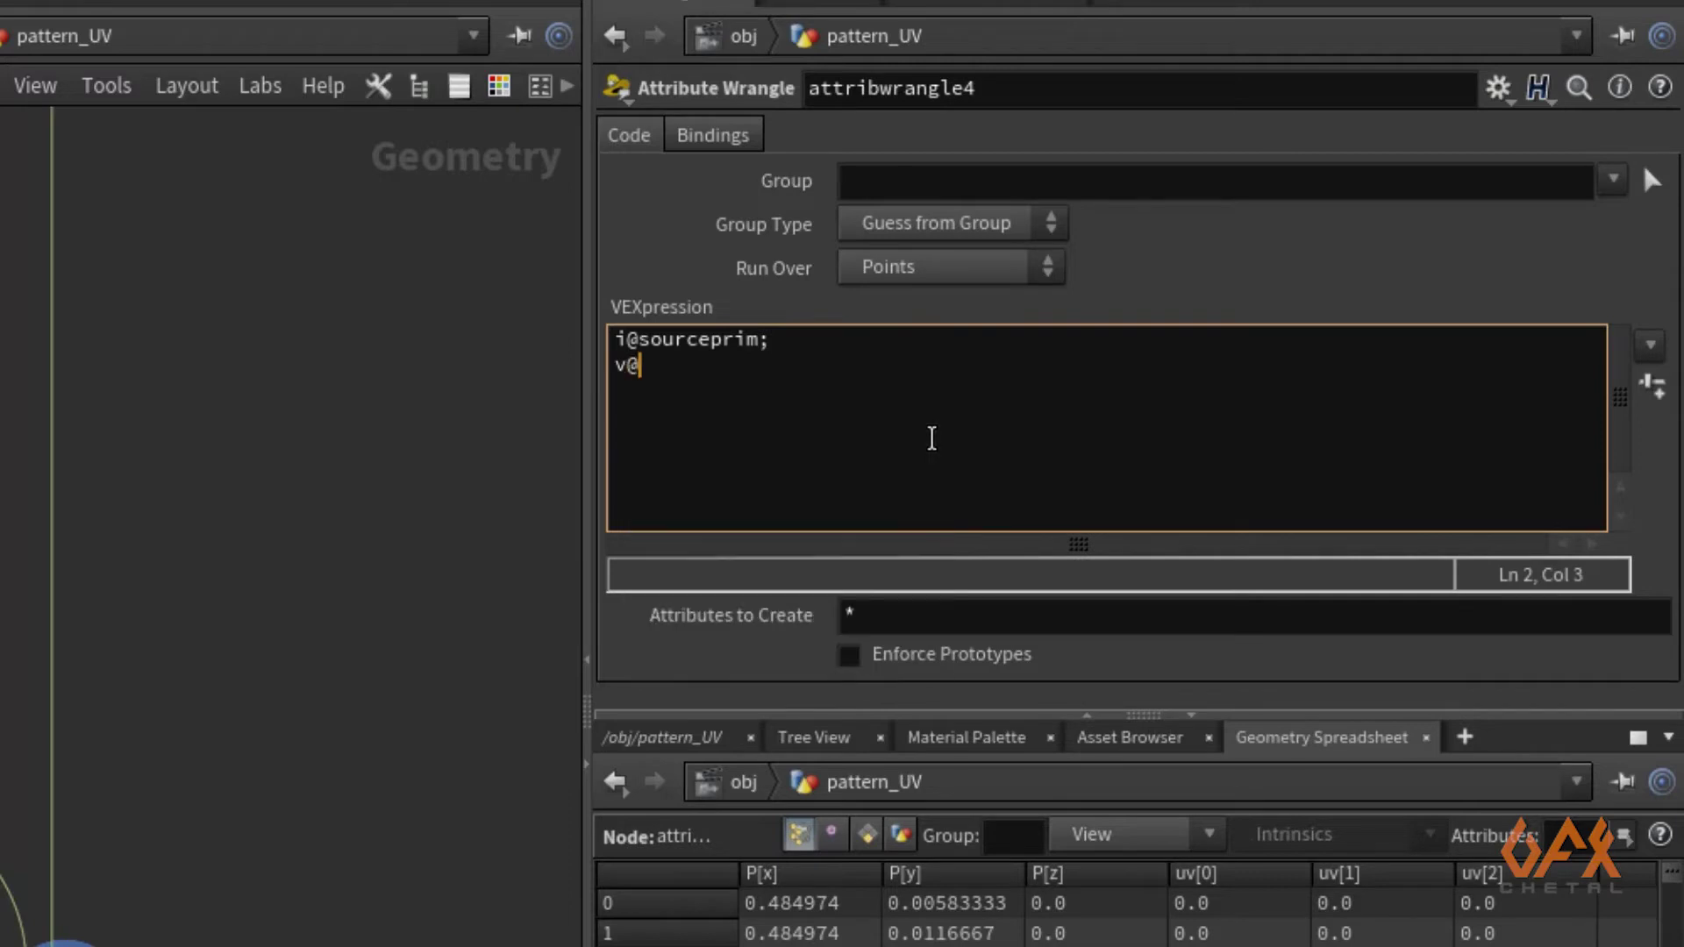
type("sourceprim")
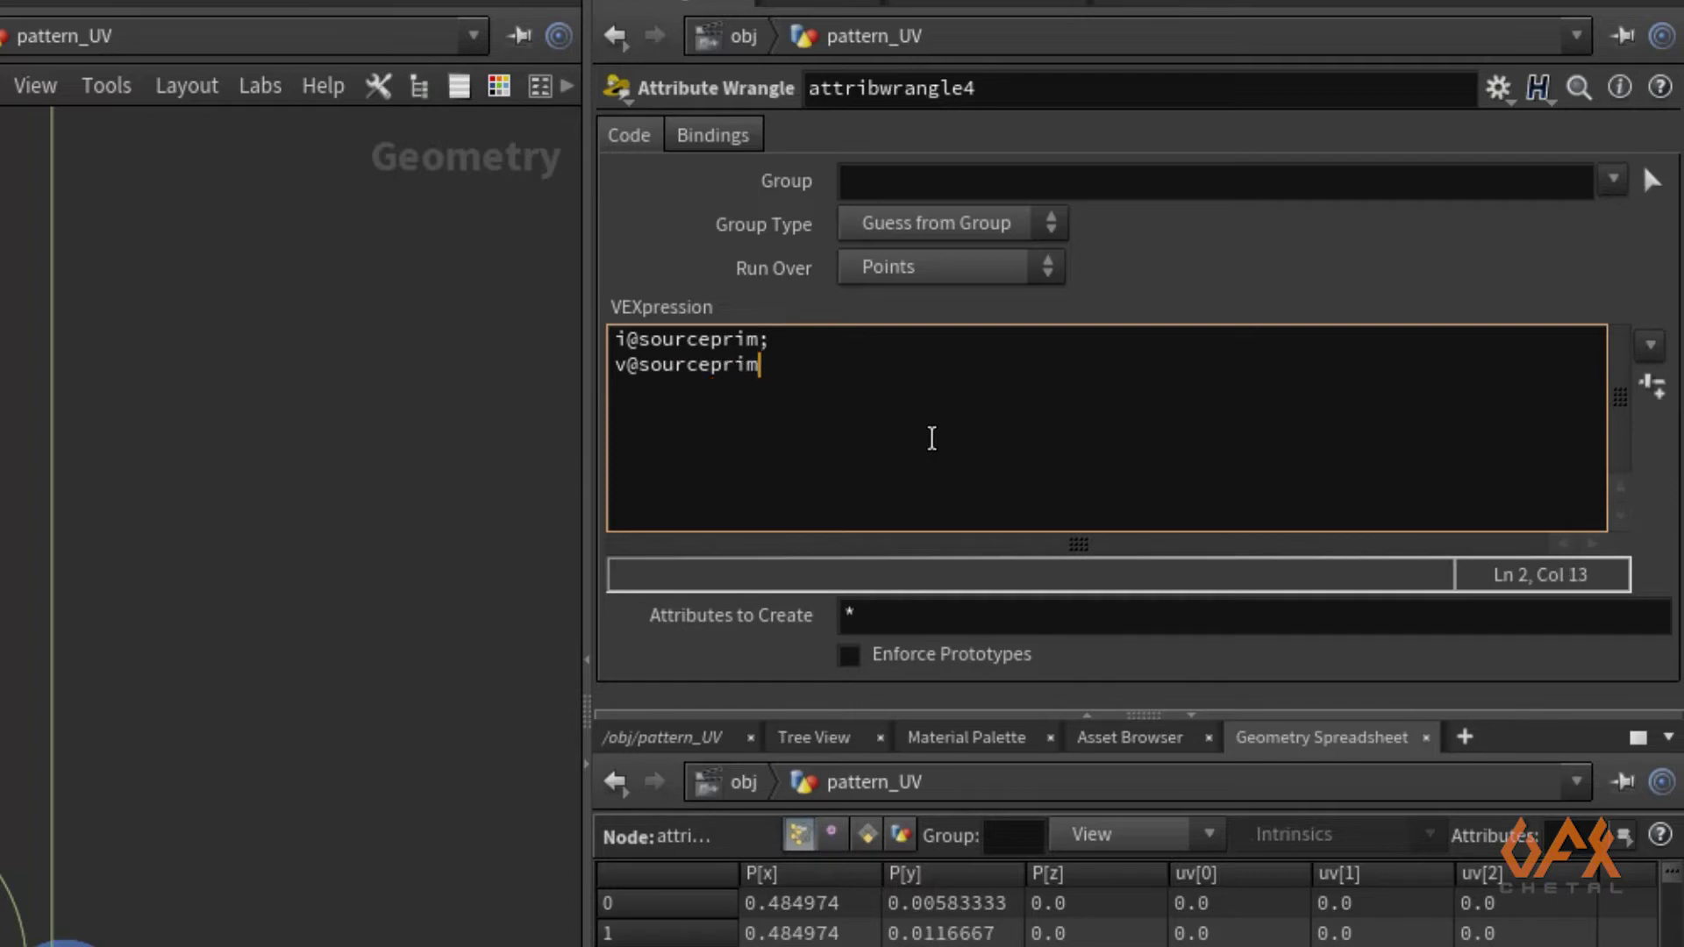
type("uv;")
key("Return")
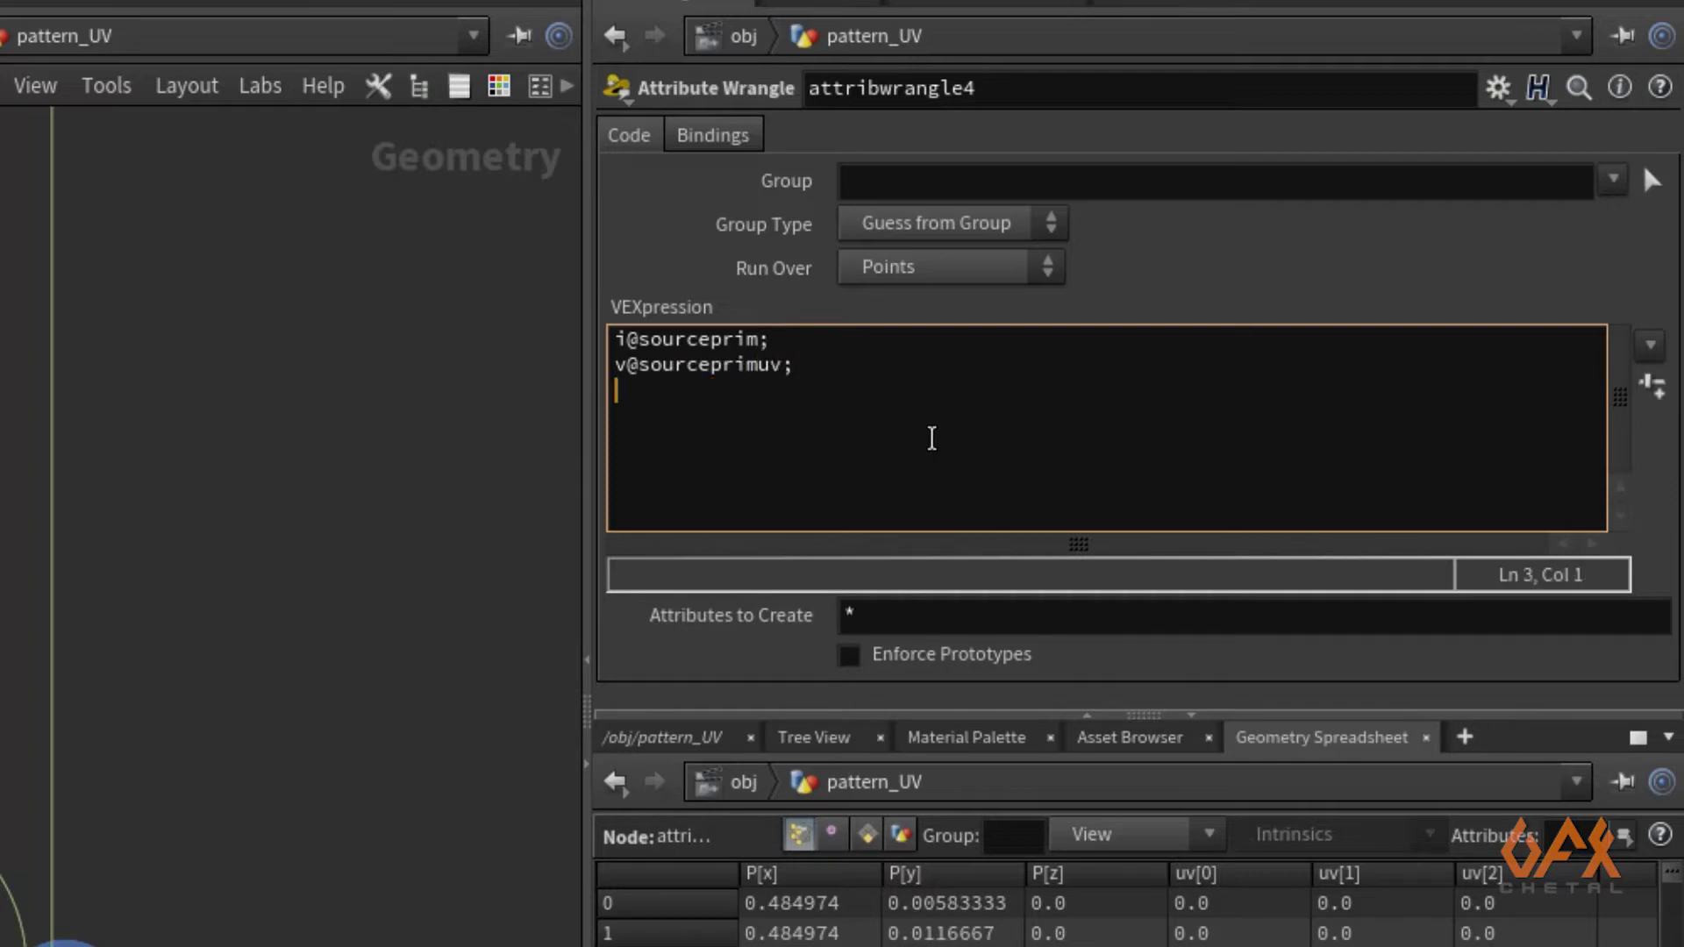
key("Return")
type("xyz")
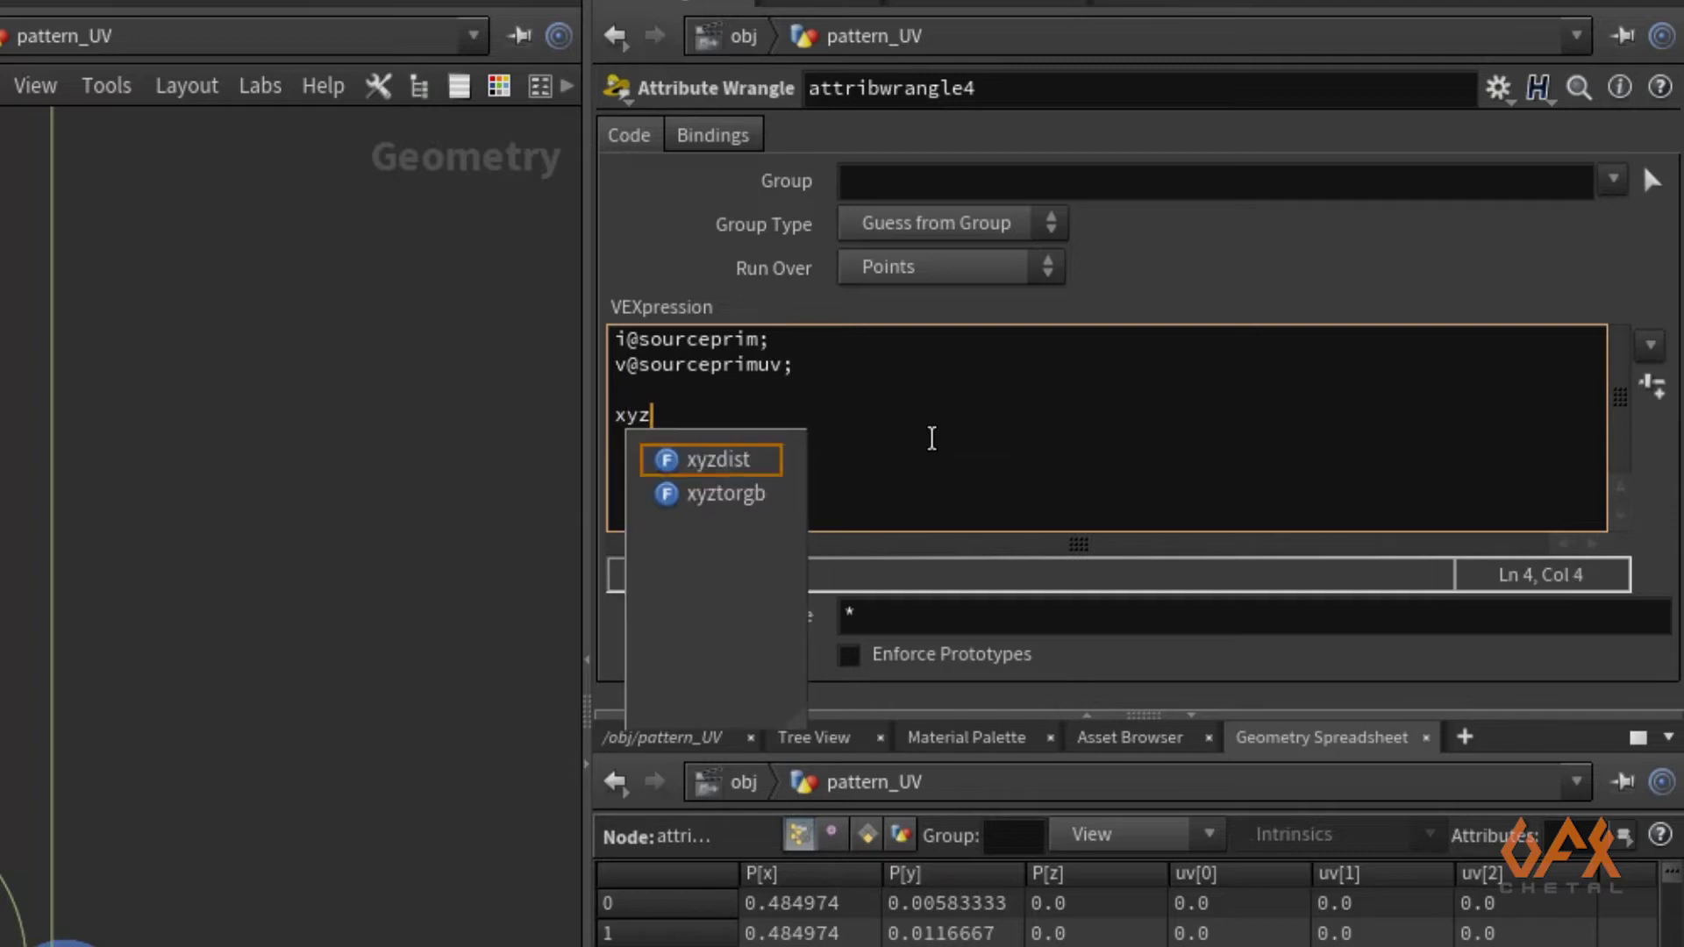
type("dis")
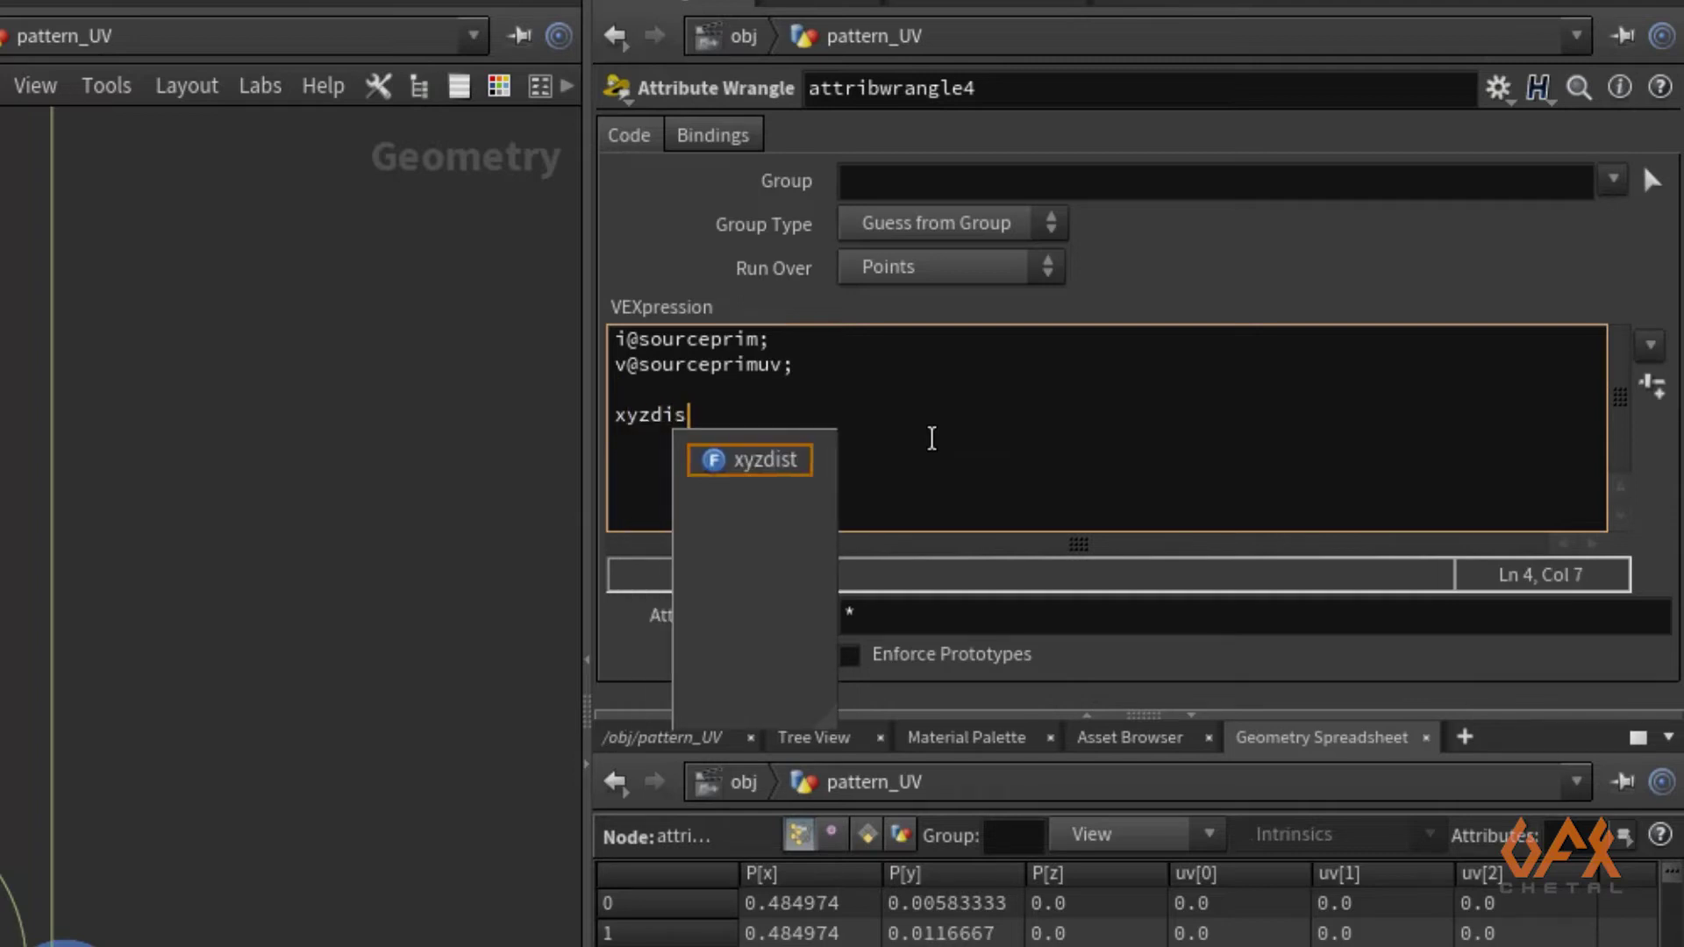
type("t")
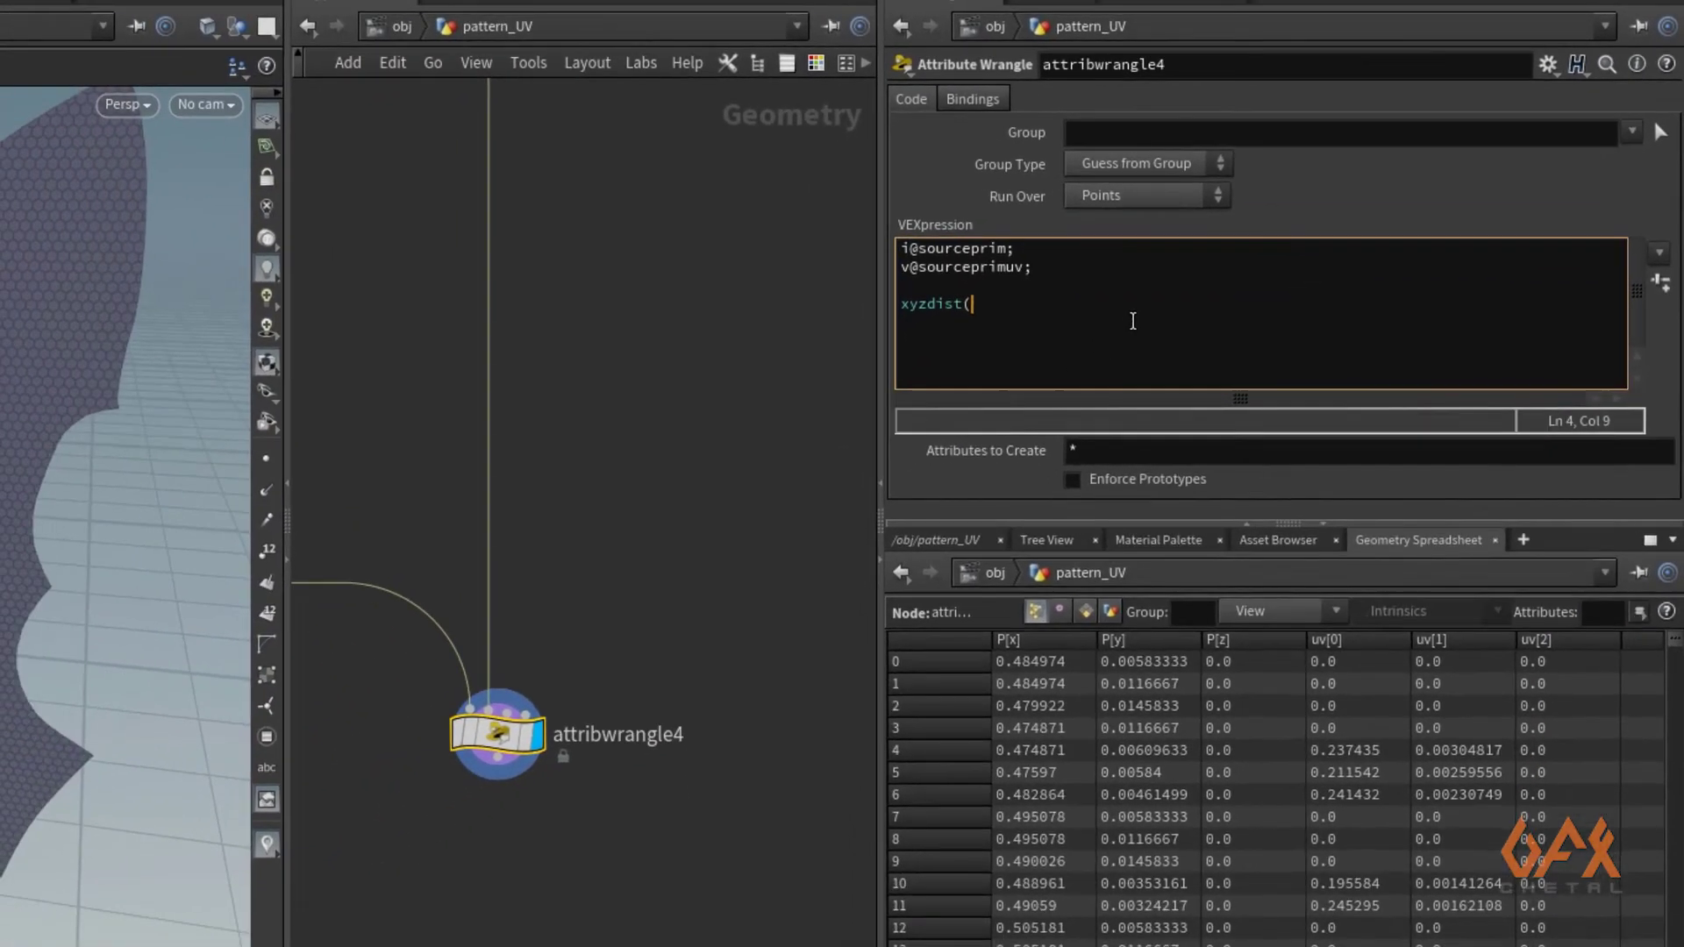
type("(1")
scroll(472, 693, "up", 4)
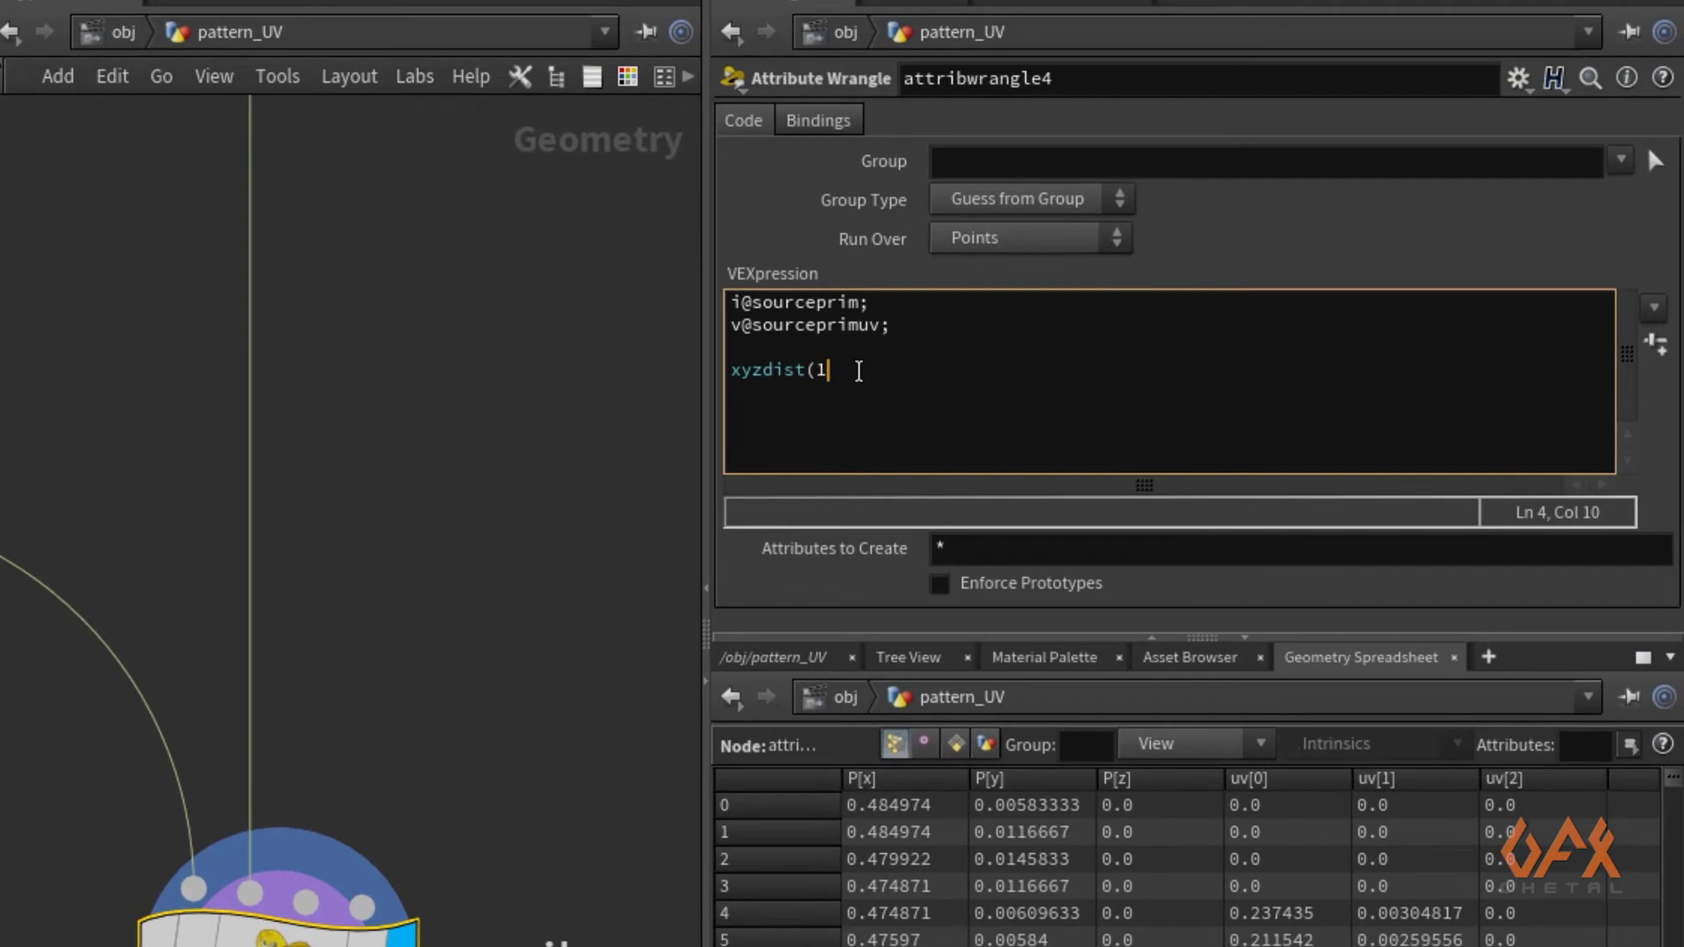
type(", @P, source")
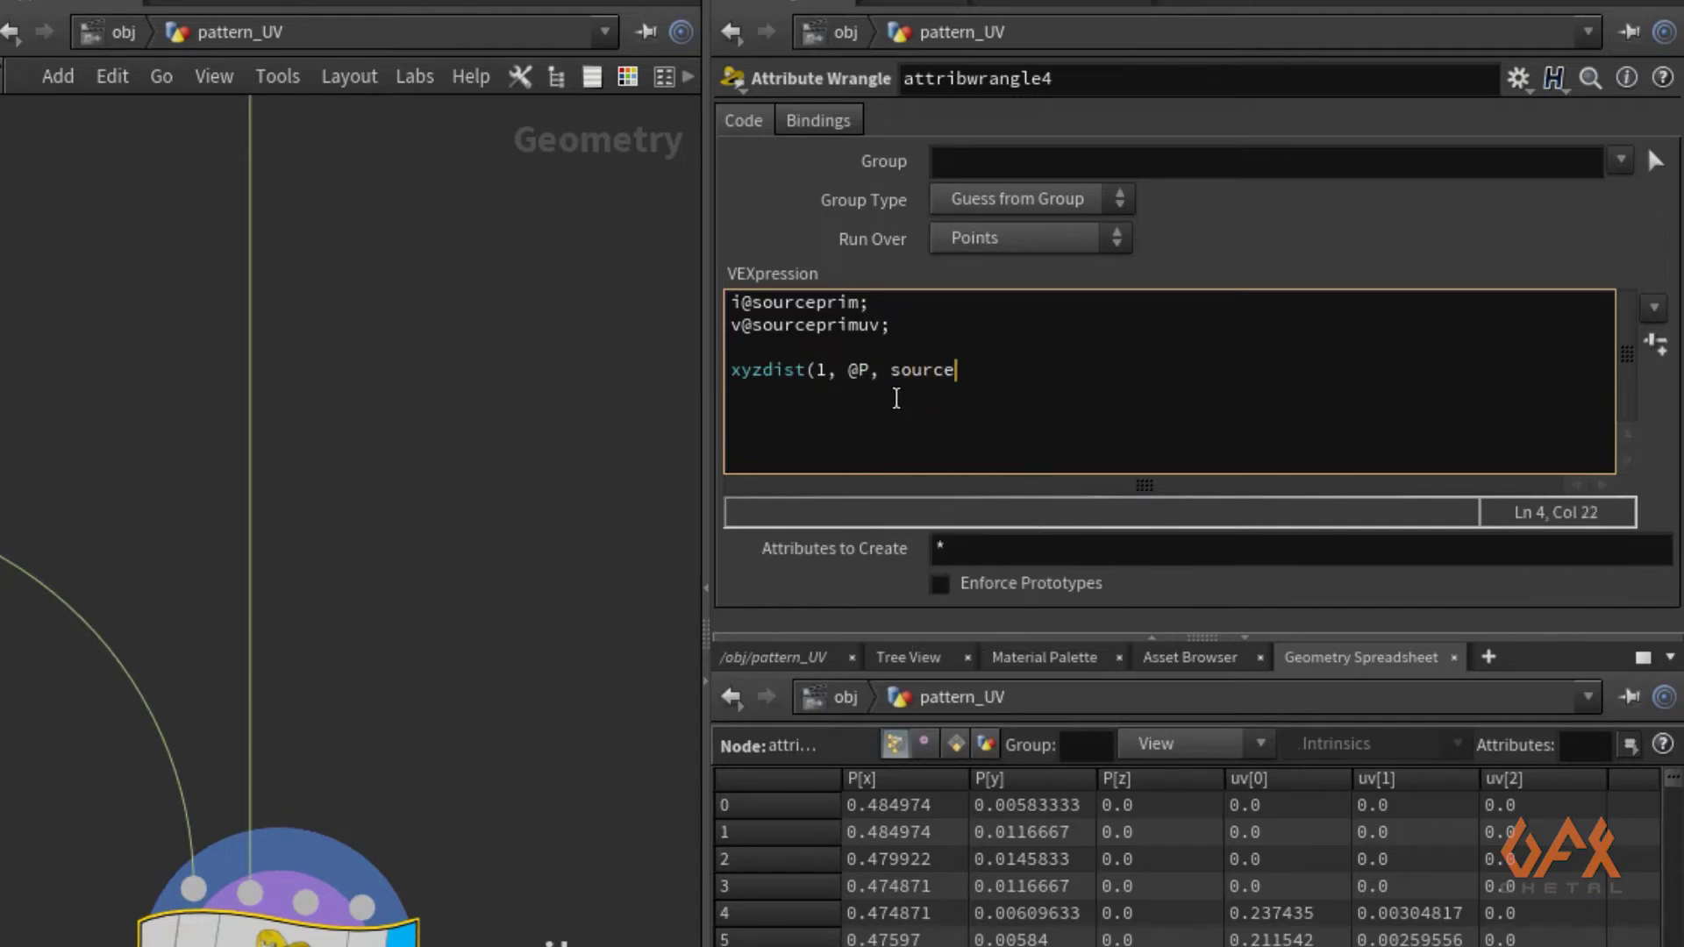
type("prim")
left_click(888, 371)
type("@")
left_click(1032, 375)
type(", @sour")
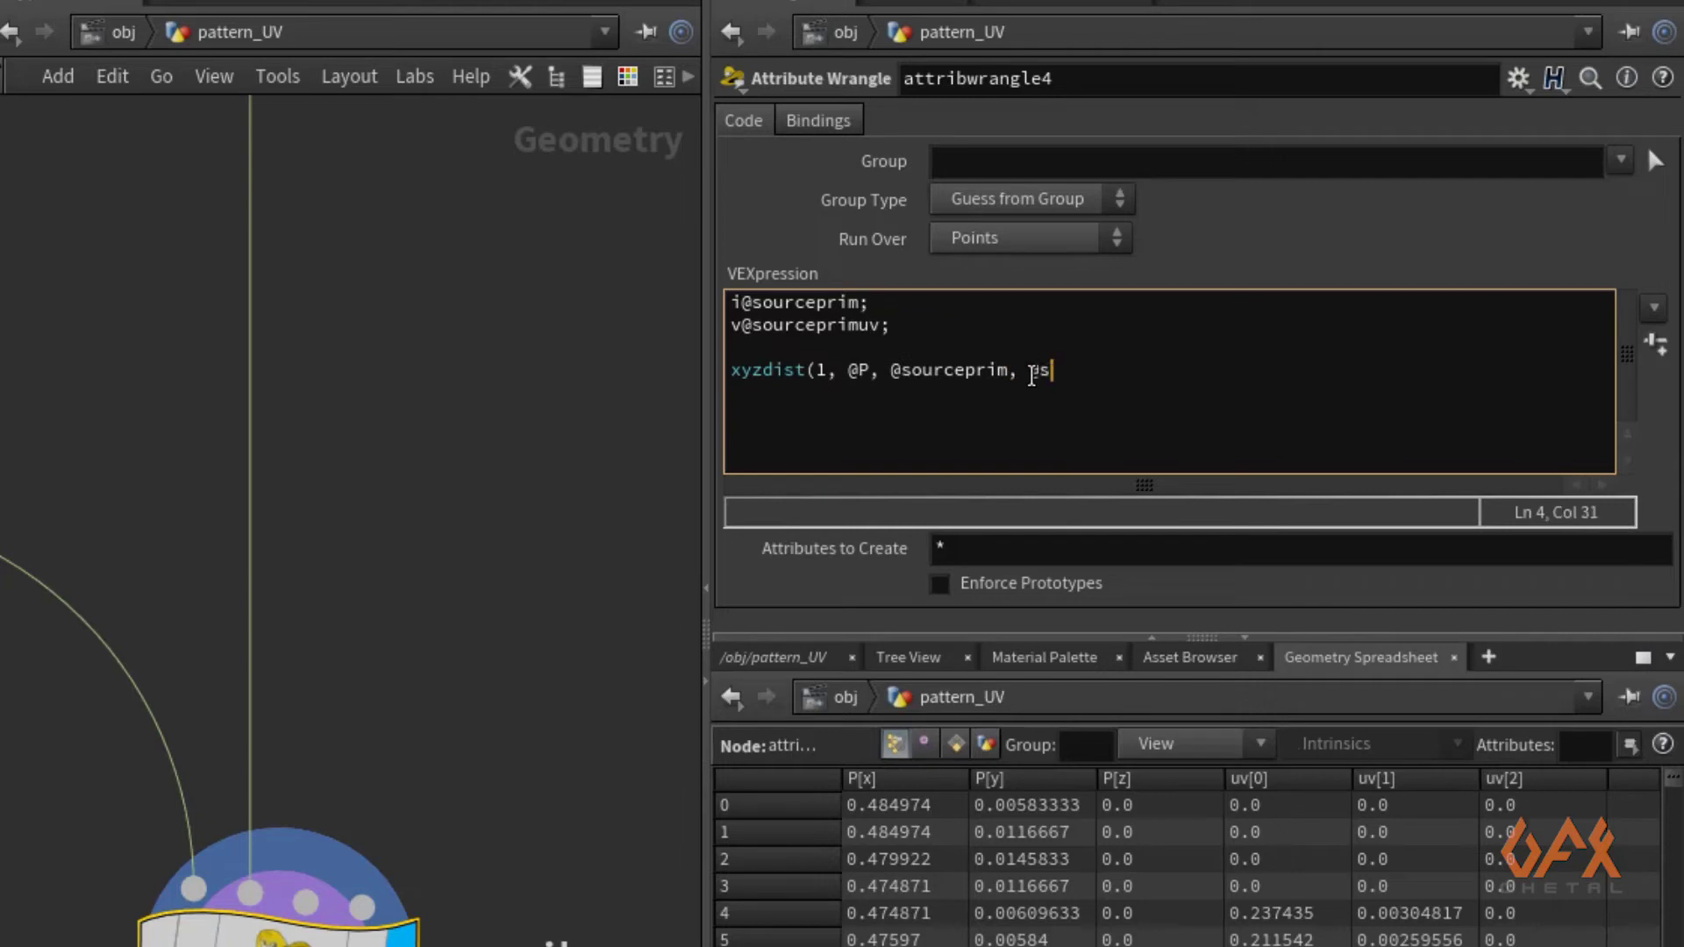
type("ceprimuv)")
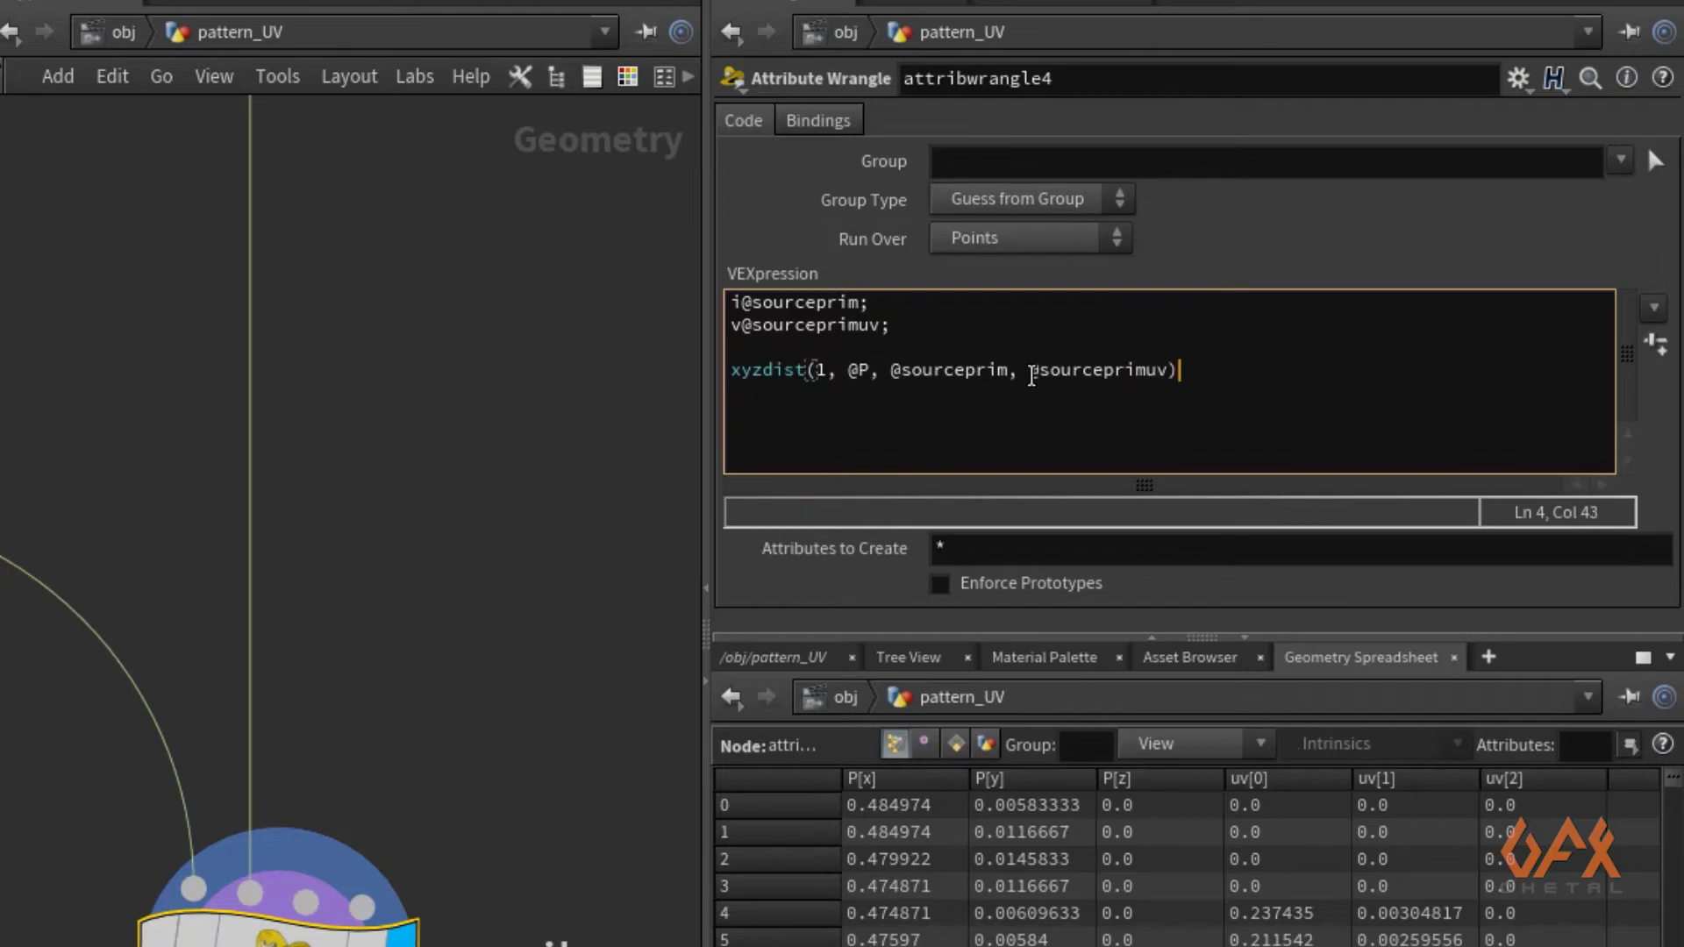
type(";")
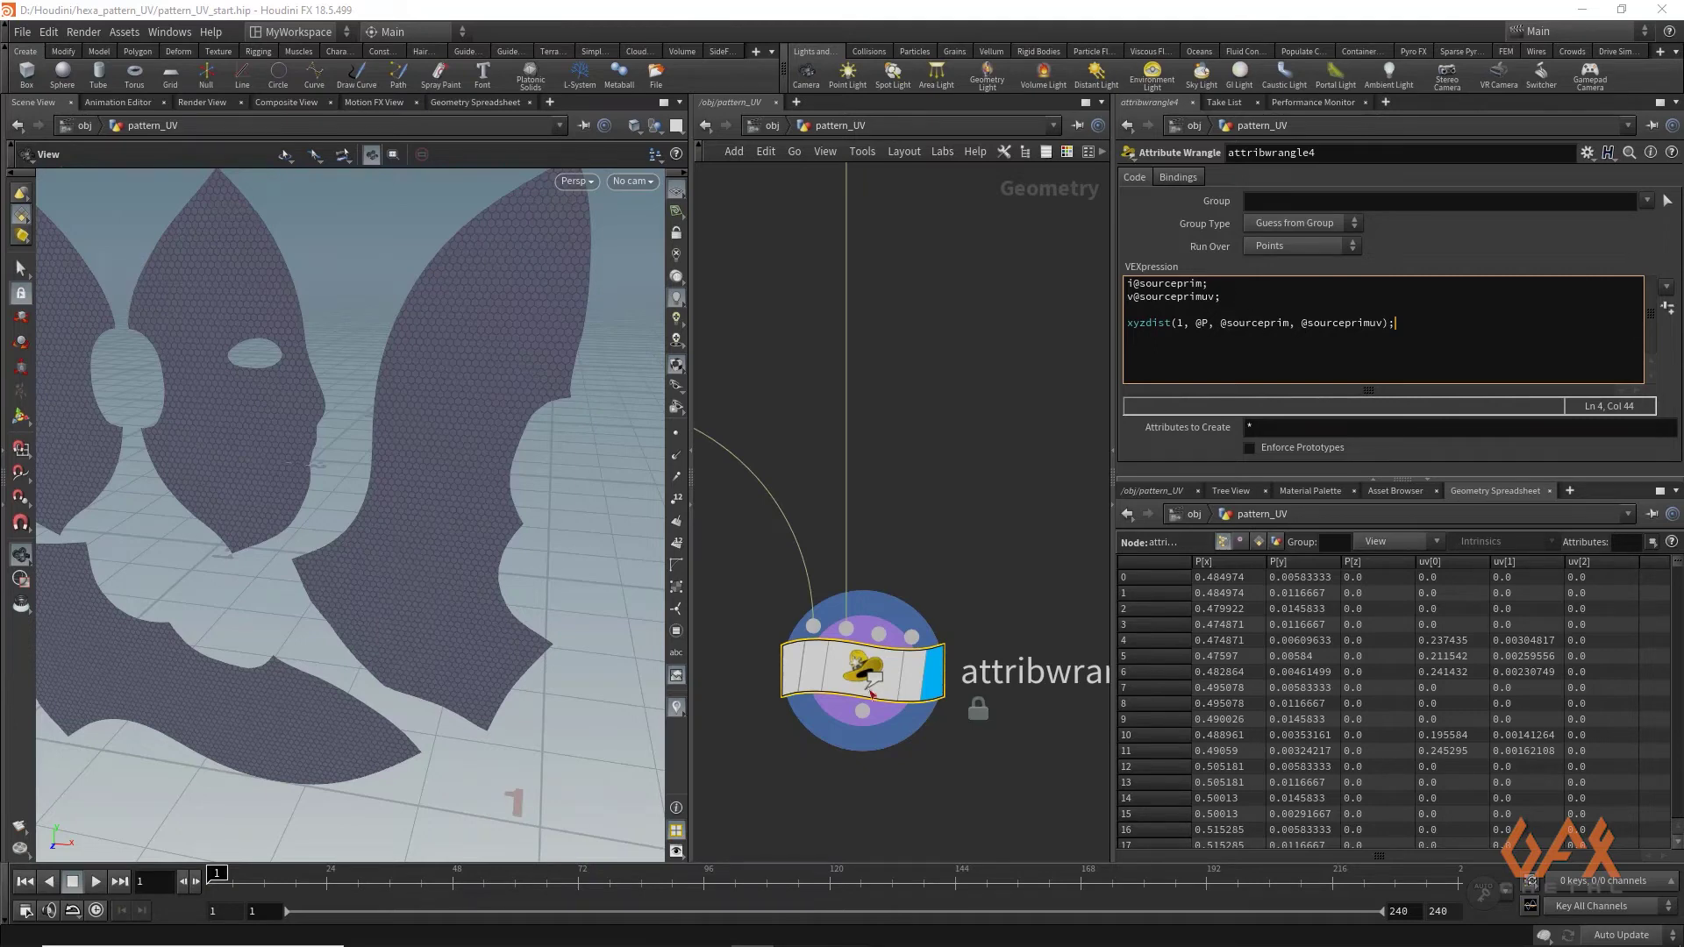
Add an Attribute Interpolate node below attribwrangle4 and wire attribwrangle4's output into its first input
mouse_move(855, 698)
middle_click_drag(1011, 496, 872, 542)
scroll(849, 398, "down", 3)
scroll(893, 516, "down", 3)
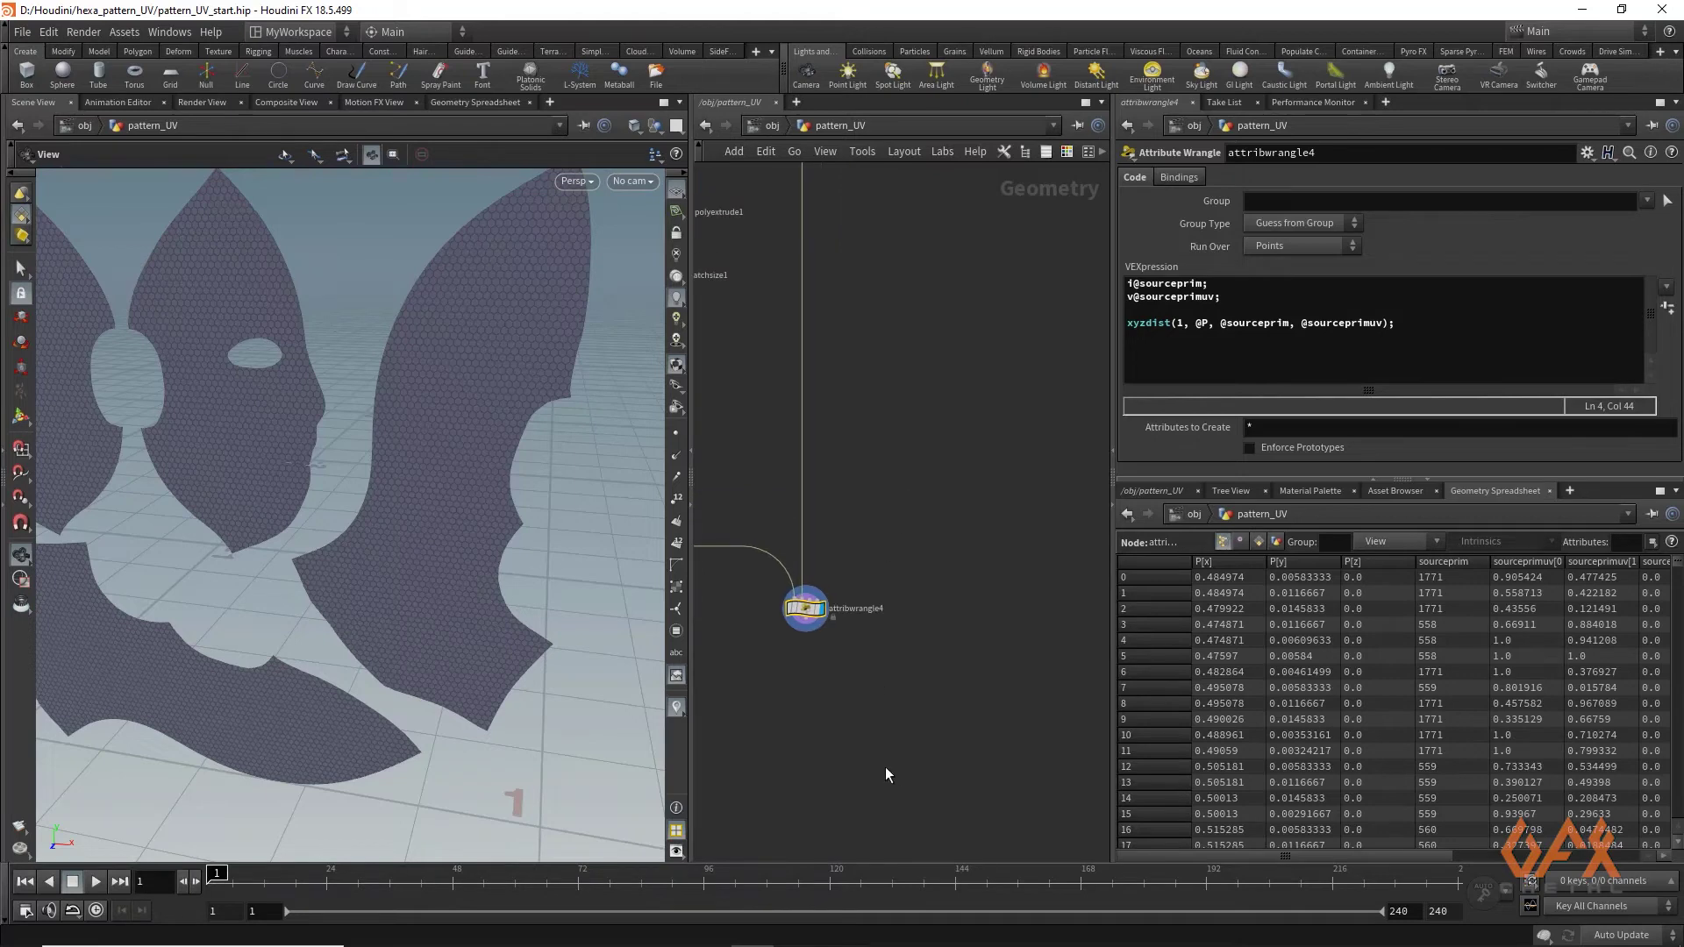
scroll(886, 699, "up", 2)
left_click(886, 700)
key("Tab")
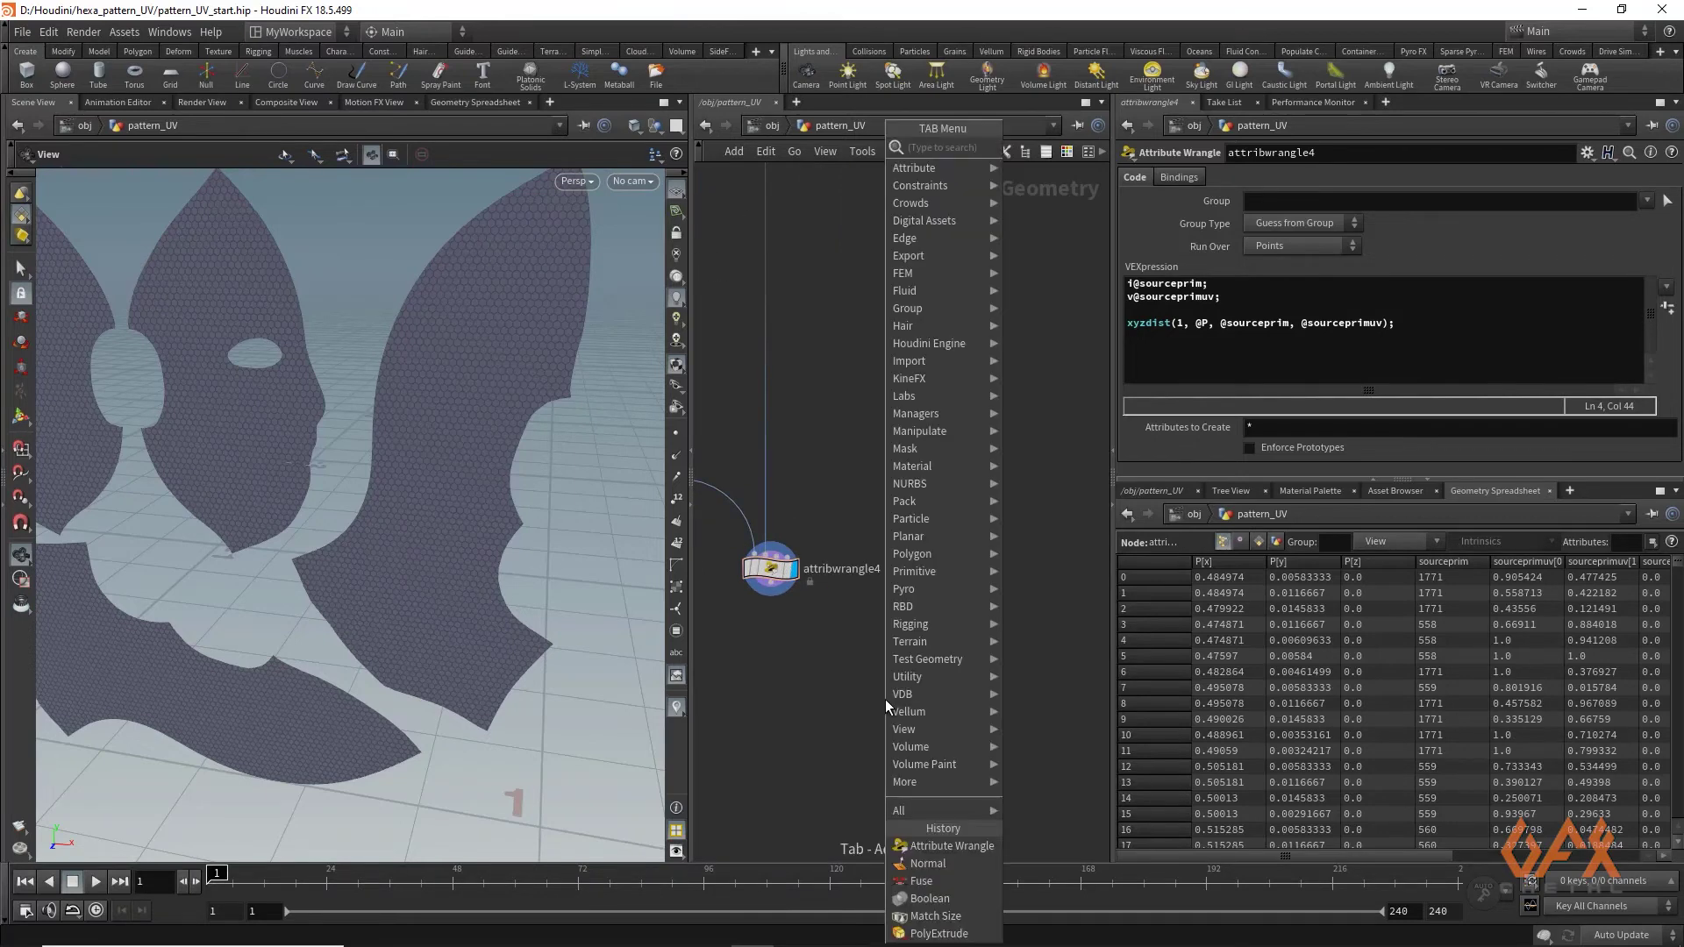
type("attin")
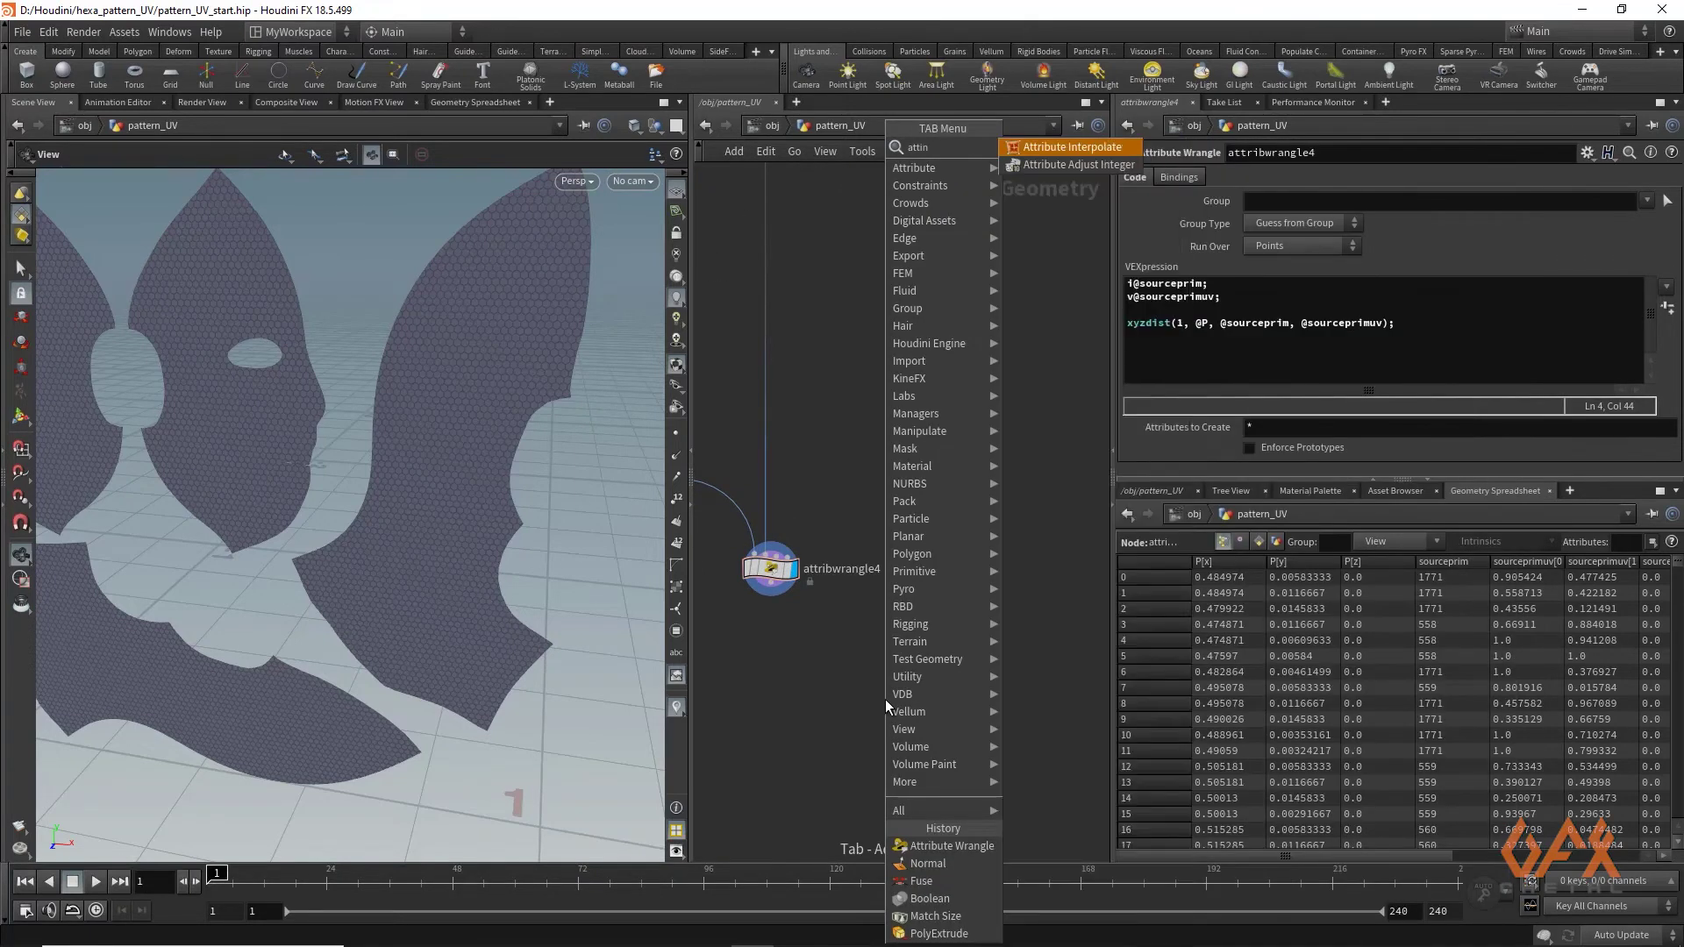
type("te")
key("Return")
left_click(886, 698)
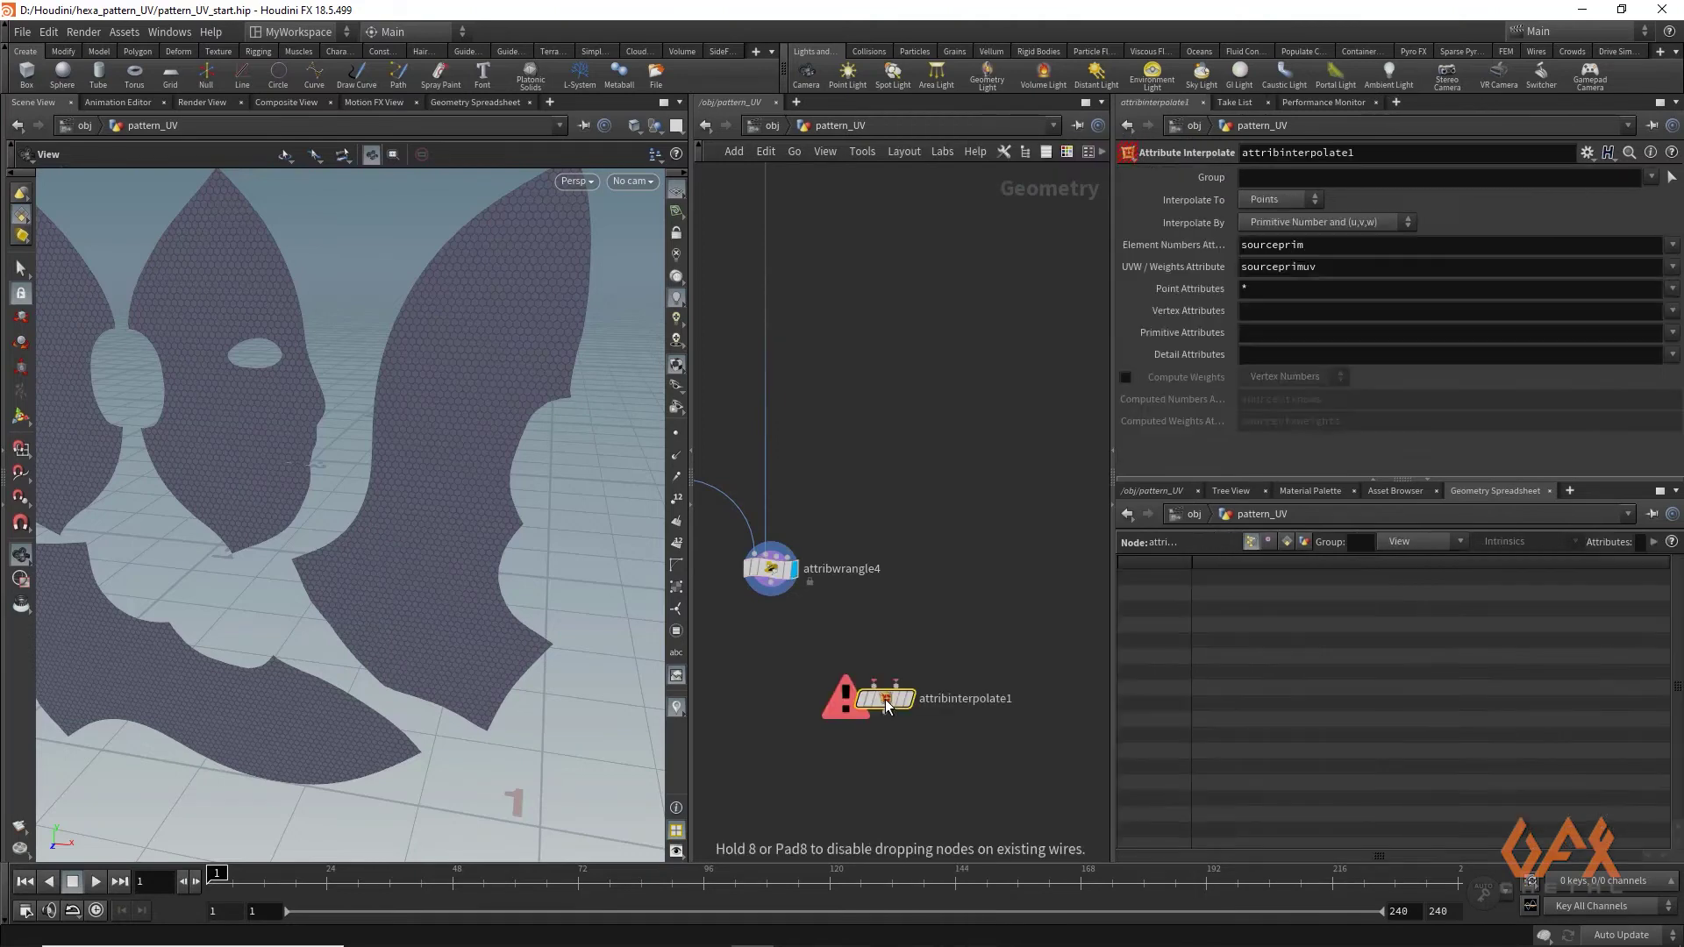
left_click(770, 598)
left_click(875, 683)
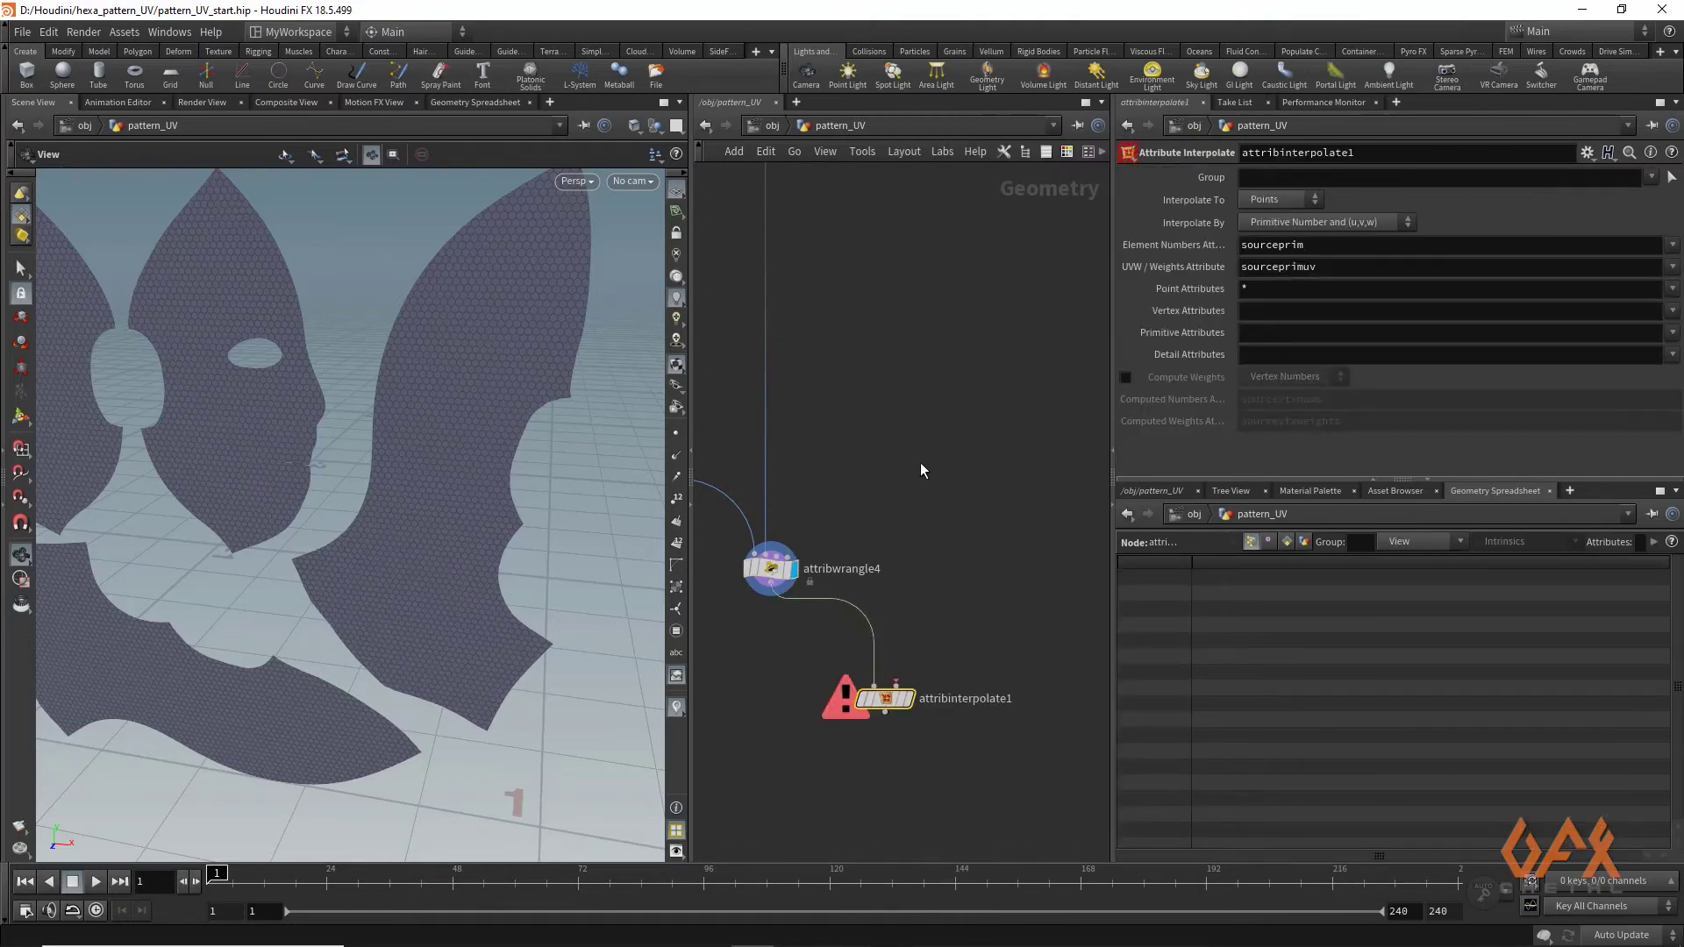
Wire the output of splitpoints1 into the second input of attribinterpolate1
middle_click_drag(921, 474, 927, 649)
scroll(905, 484, "down", 3)
middle_click_drag(891, 440, 916, 679)
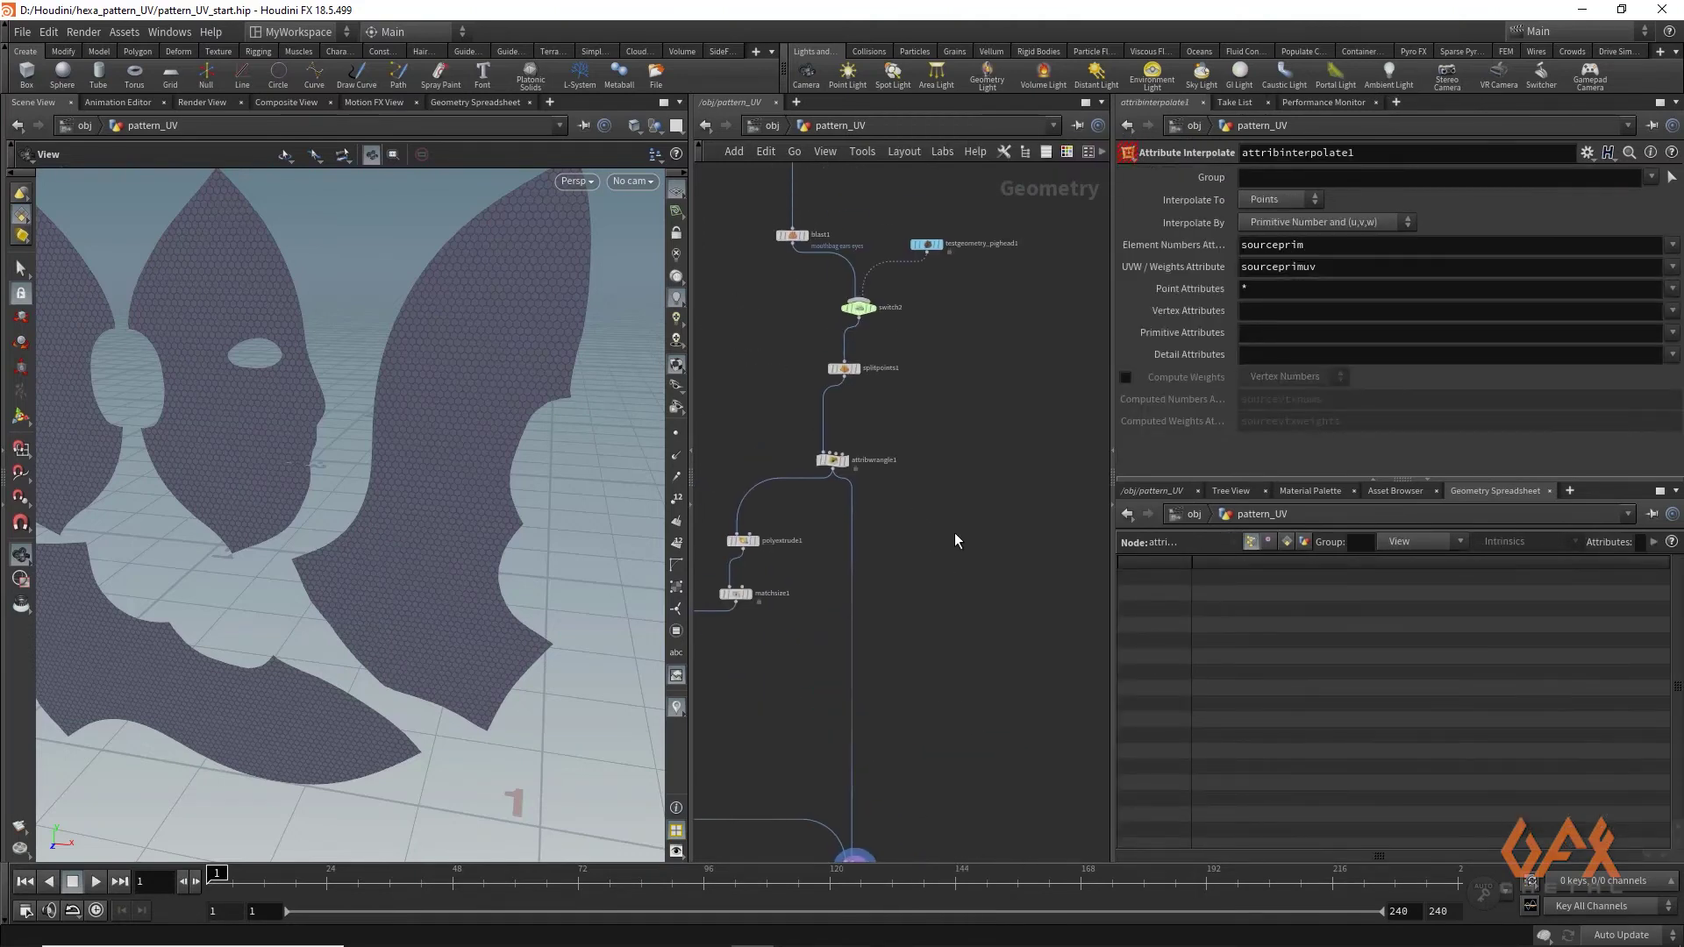
left_click(847, 377)
scroll(956, 658, "up", 5)
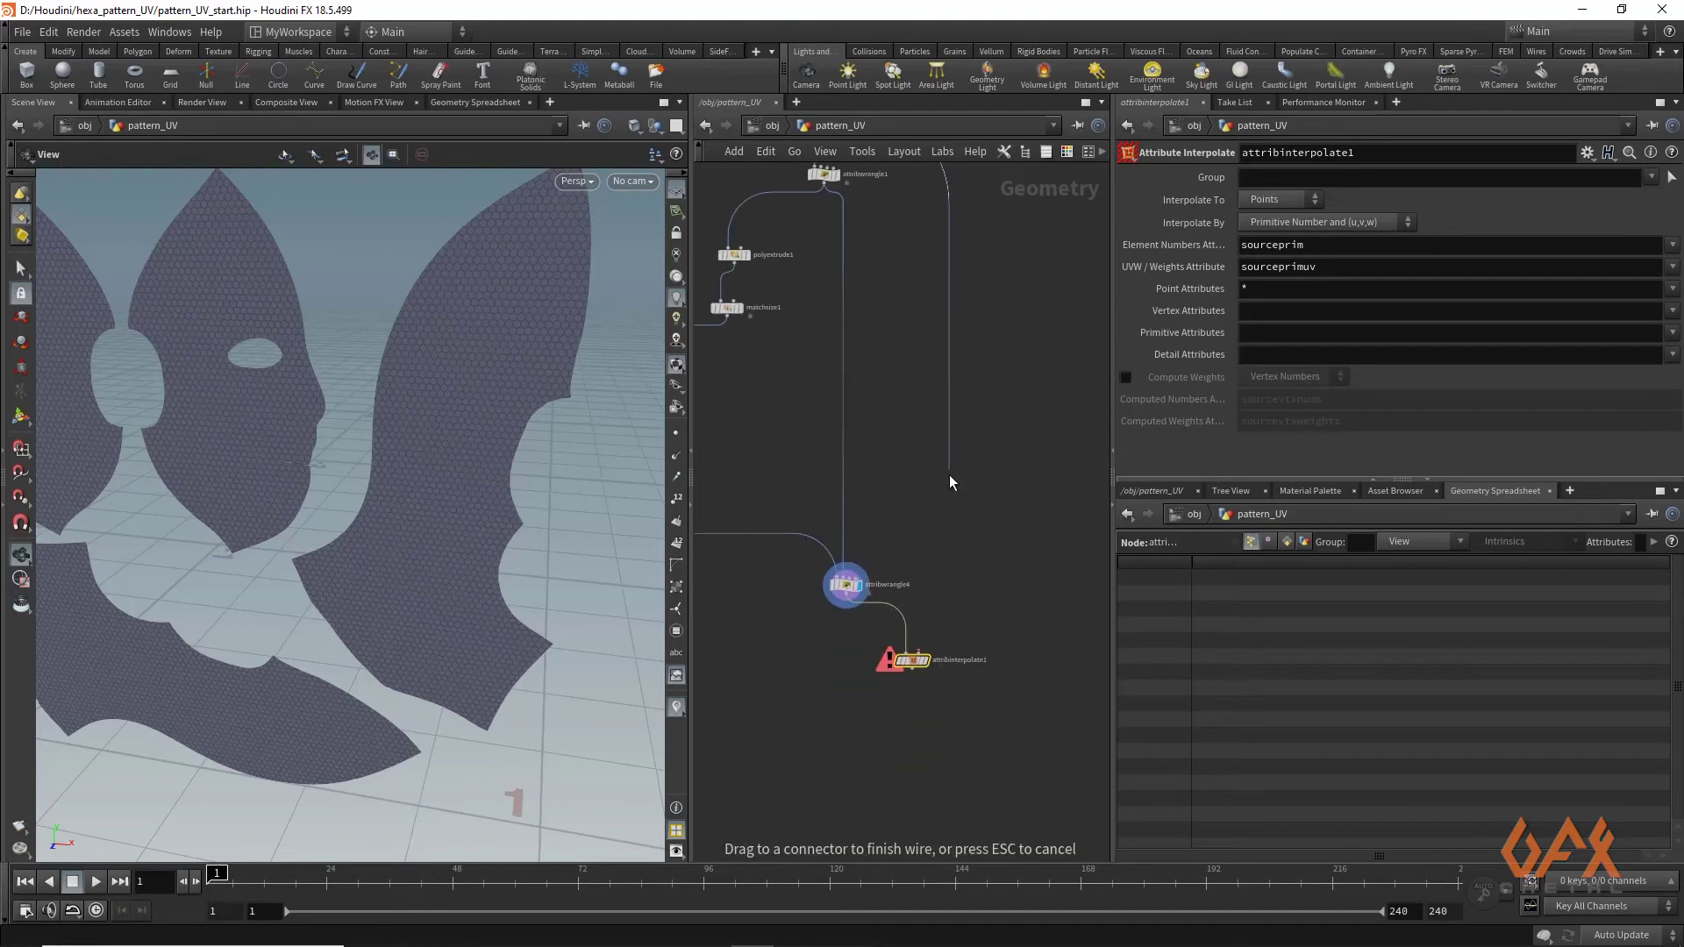
left_click(898, 762)
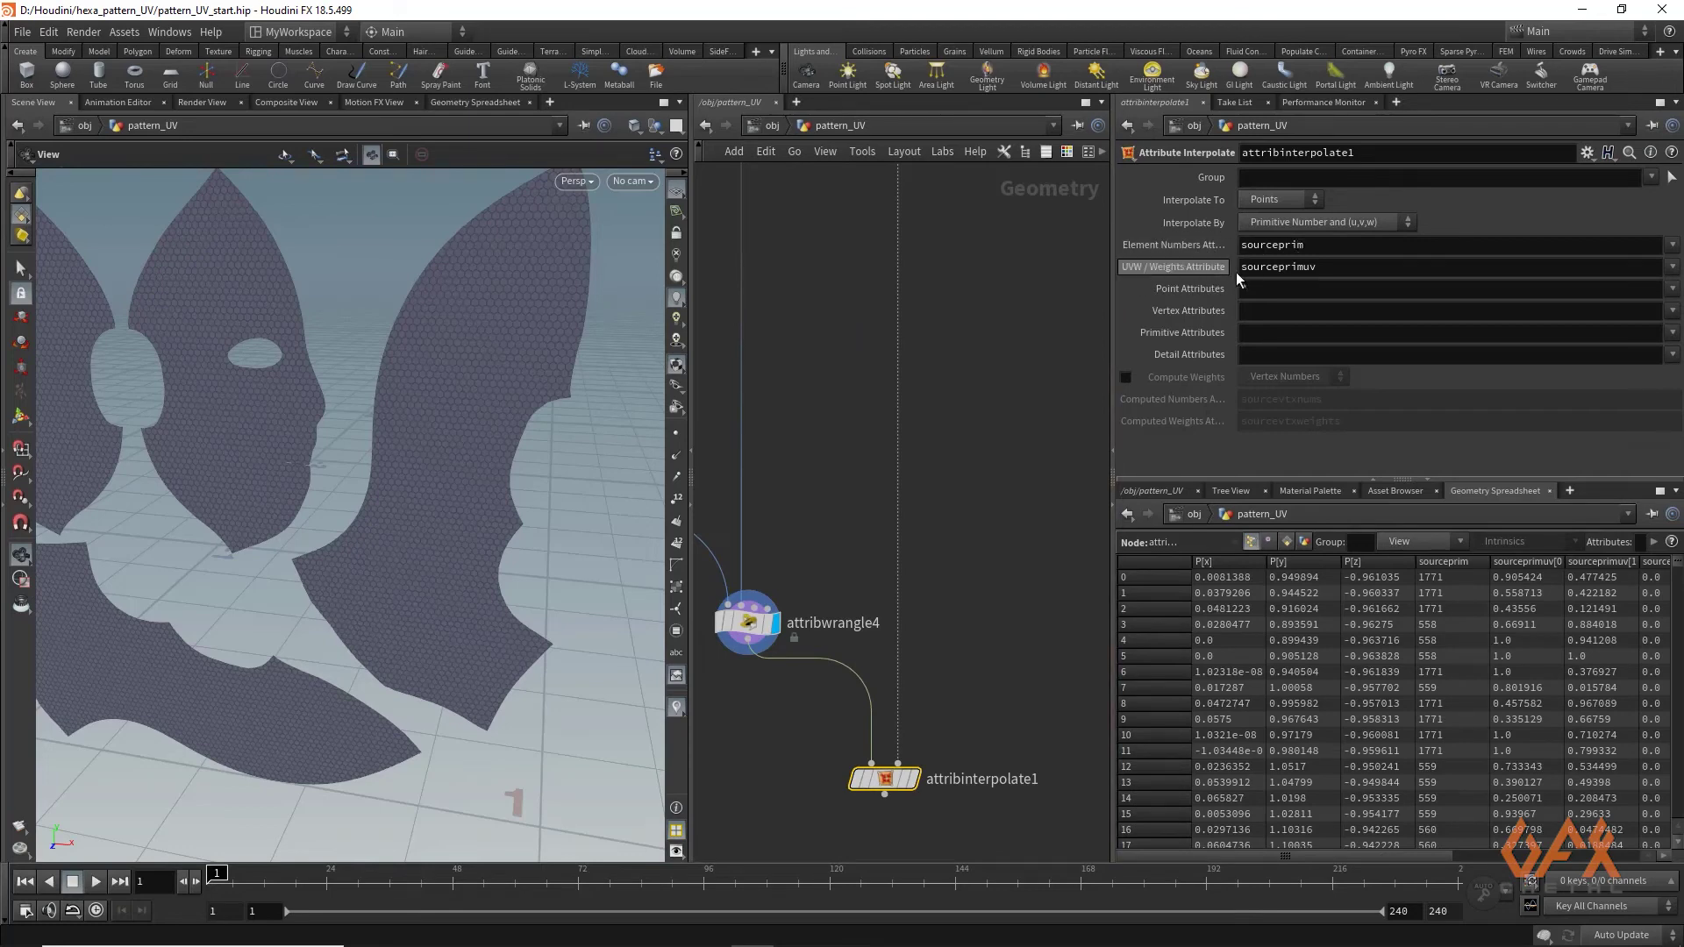
Review attribwrangle4's code, then display attribinterpolate1 and look over the pattern mapped onto the head
left_click(748, 622)
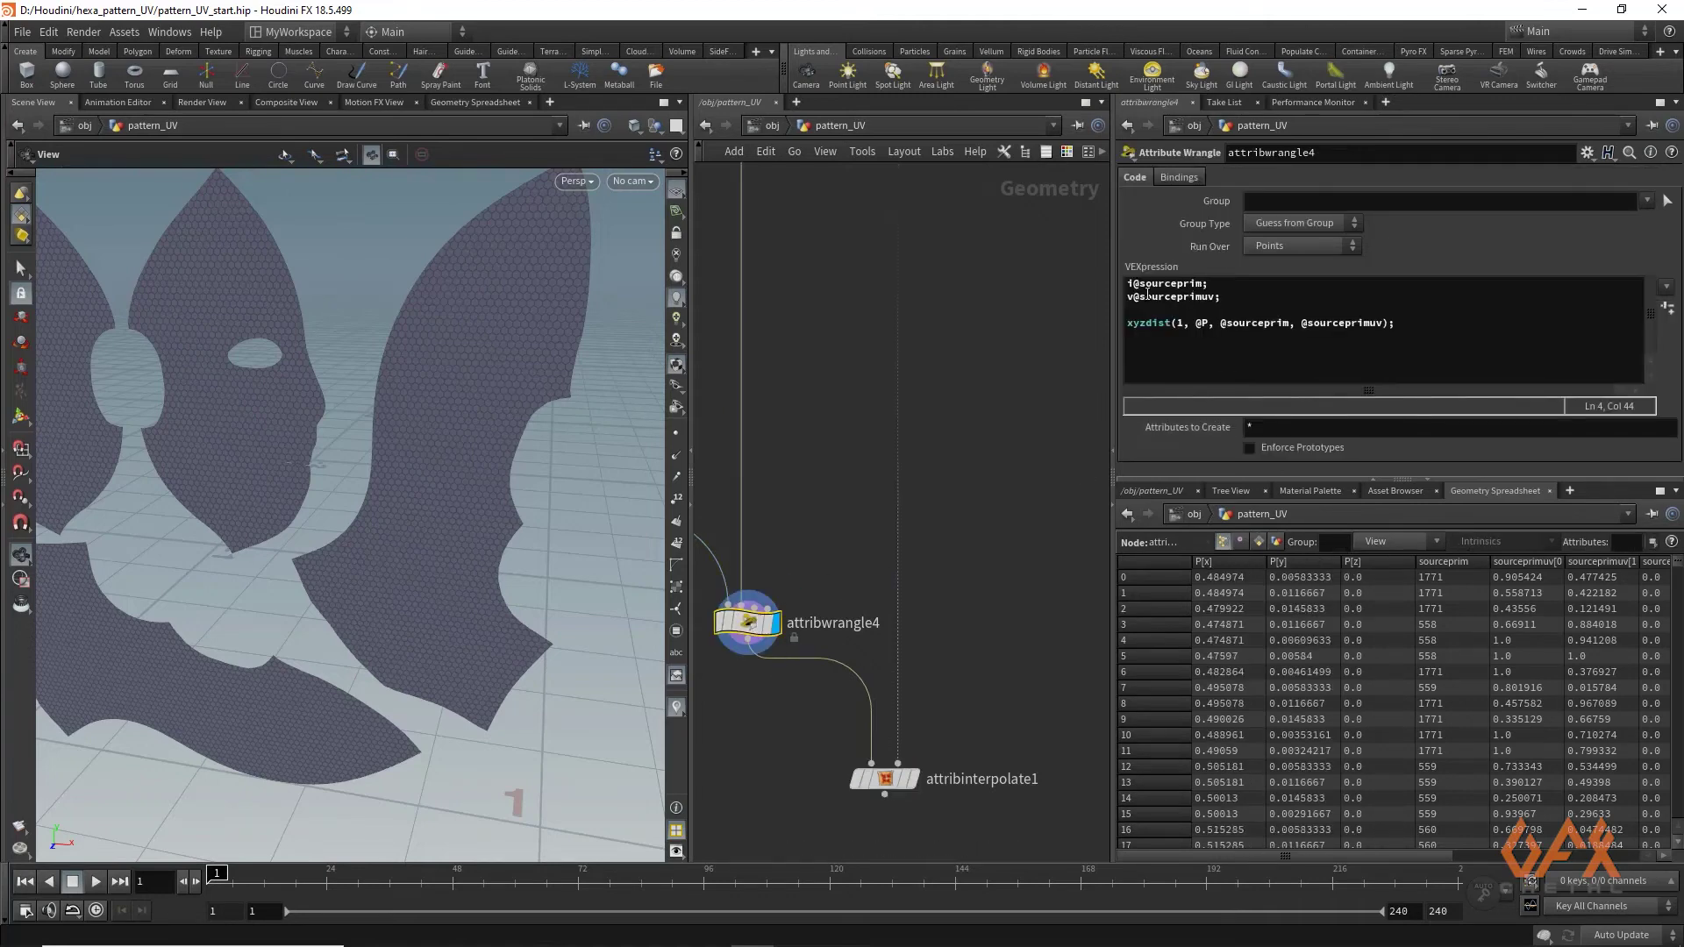
left_click(915, 784)
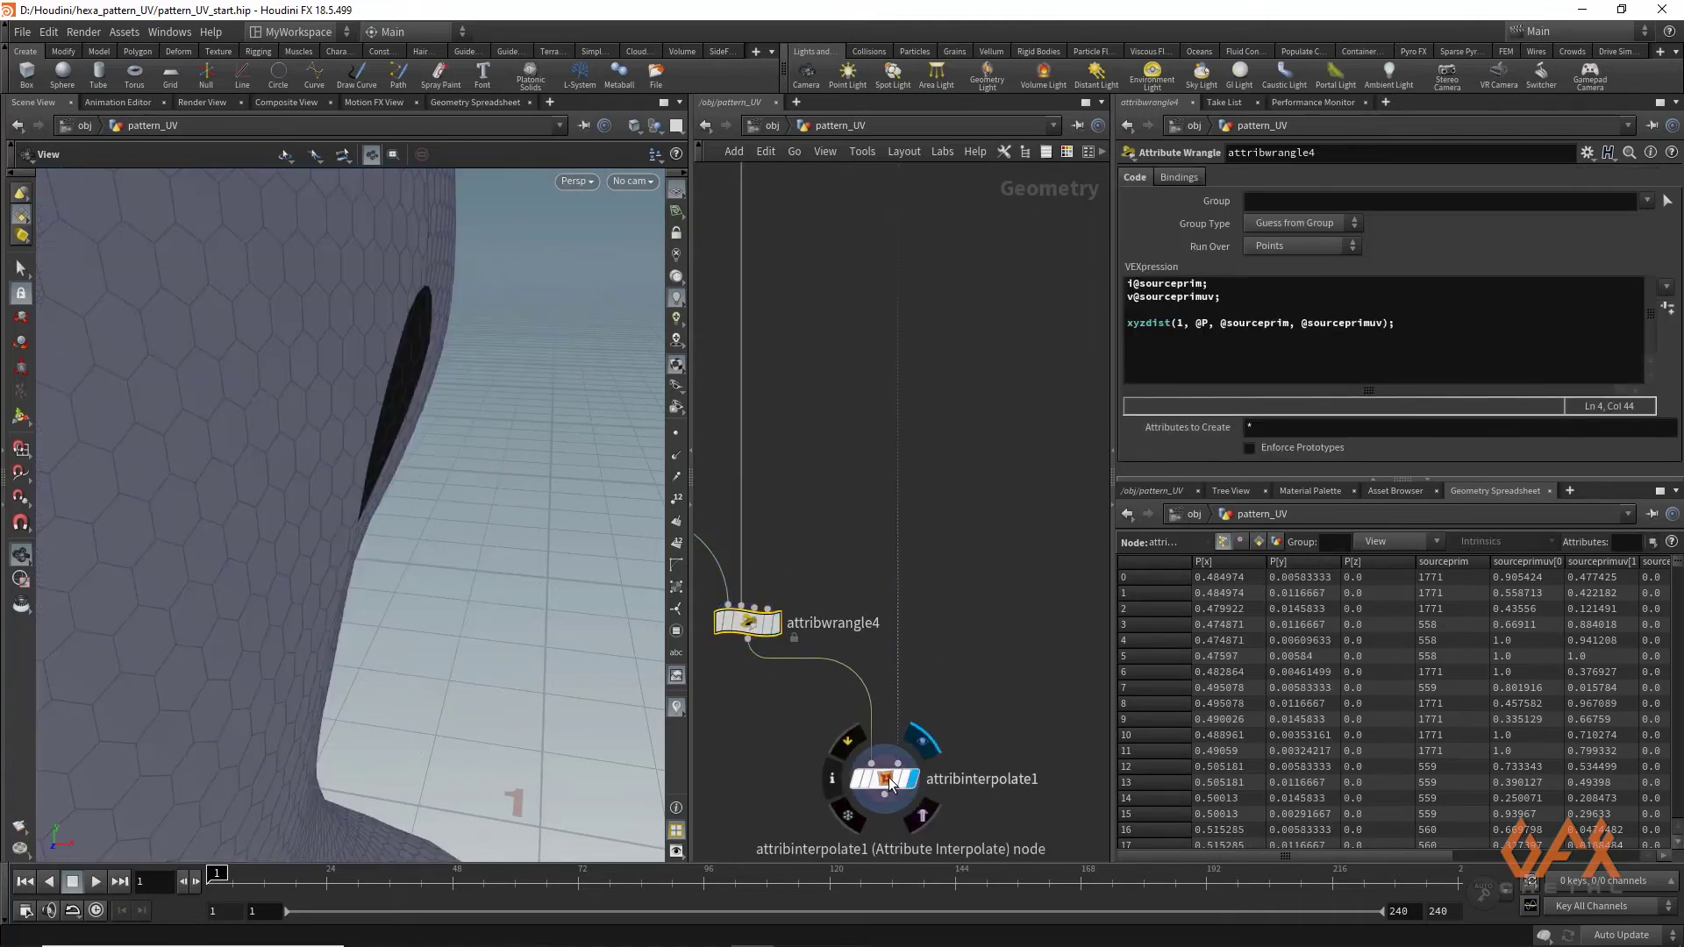
left_click(886, 778)
left_click_drag(429, 537, 330, 539)
right_click_drag(330, 539, 297, 602)
mouse_move(297, 602)
left_mouse_down()
mouse_move(424, 553)
mouse_move(404, 592)
mouse_move(282, 611)
mouse_move(293, 602)
left_mouse_up()
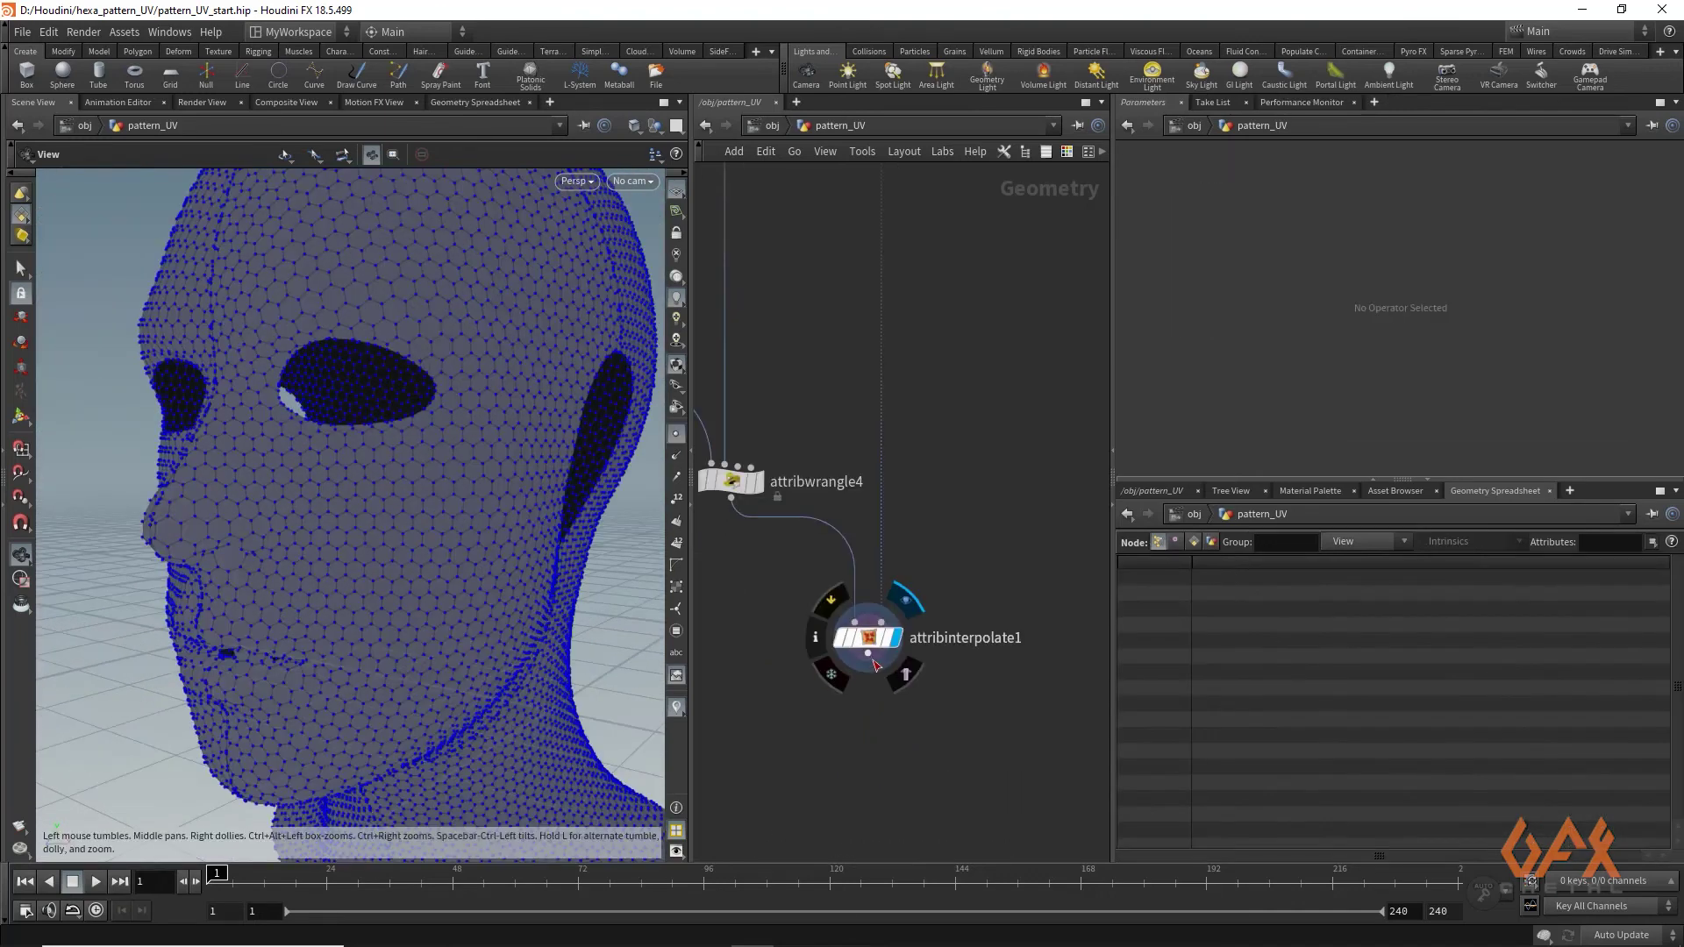
Add a Normal node connected to the output of attribinterpolate1 and display it
left_click_drag(869, 654, 856, 751)
type("normal")
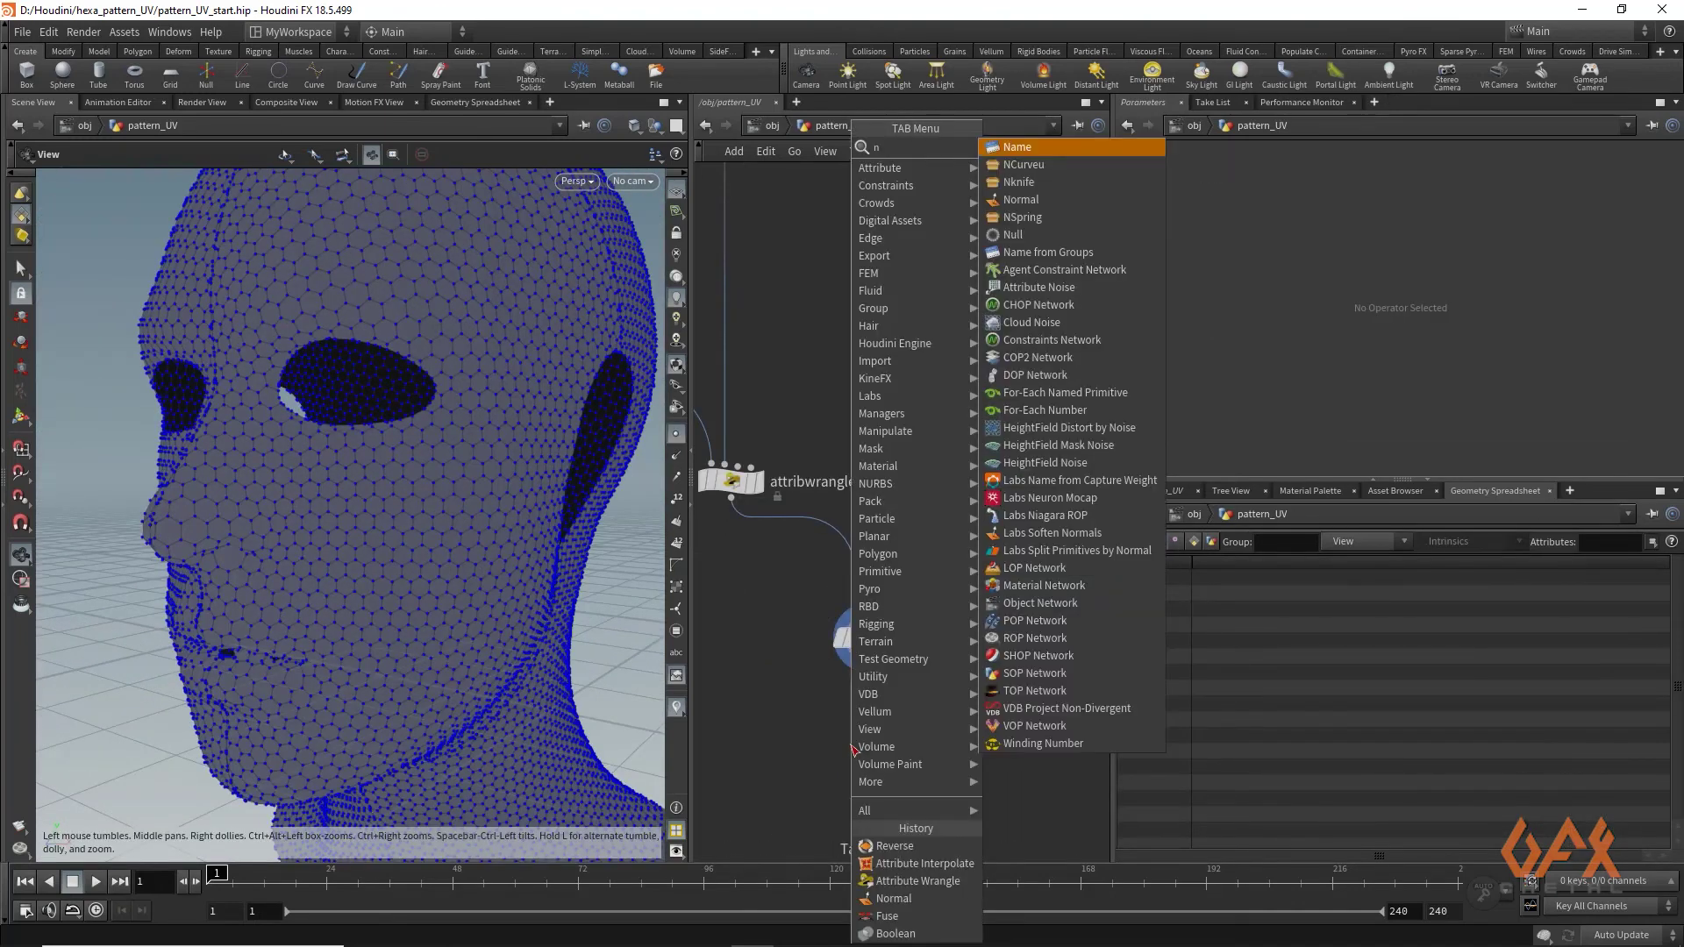
key("Return")
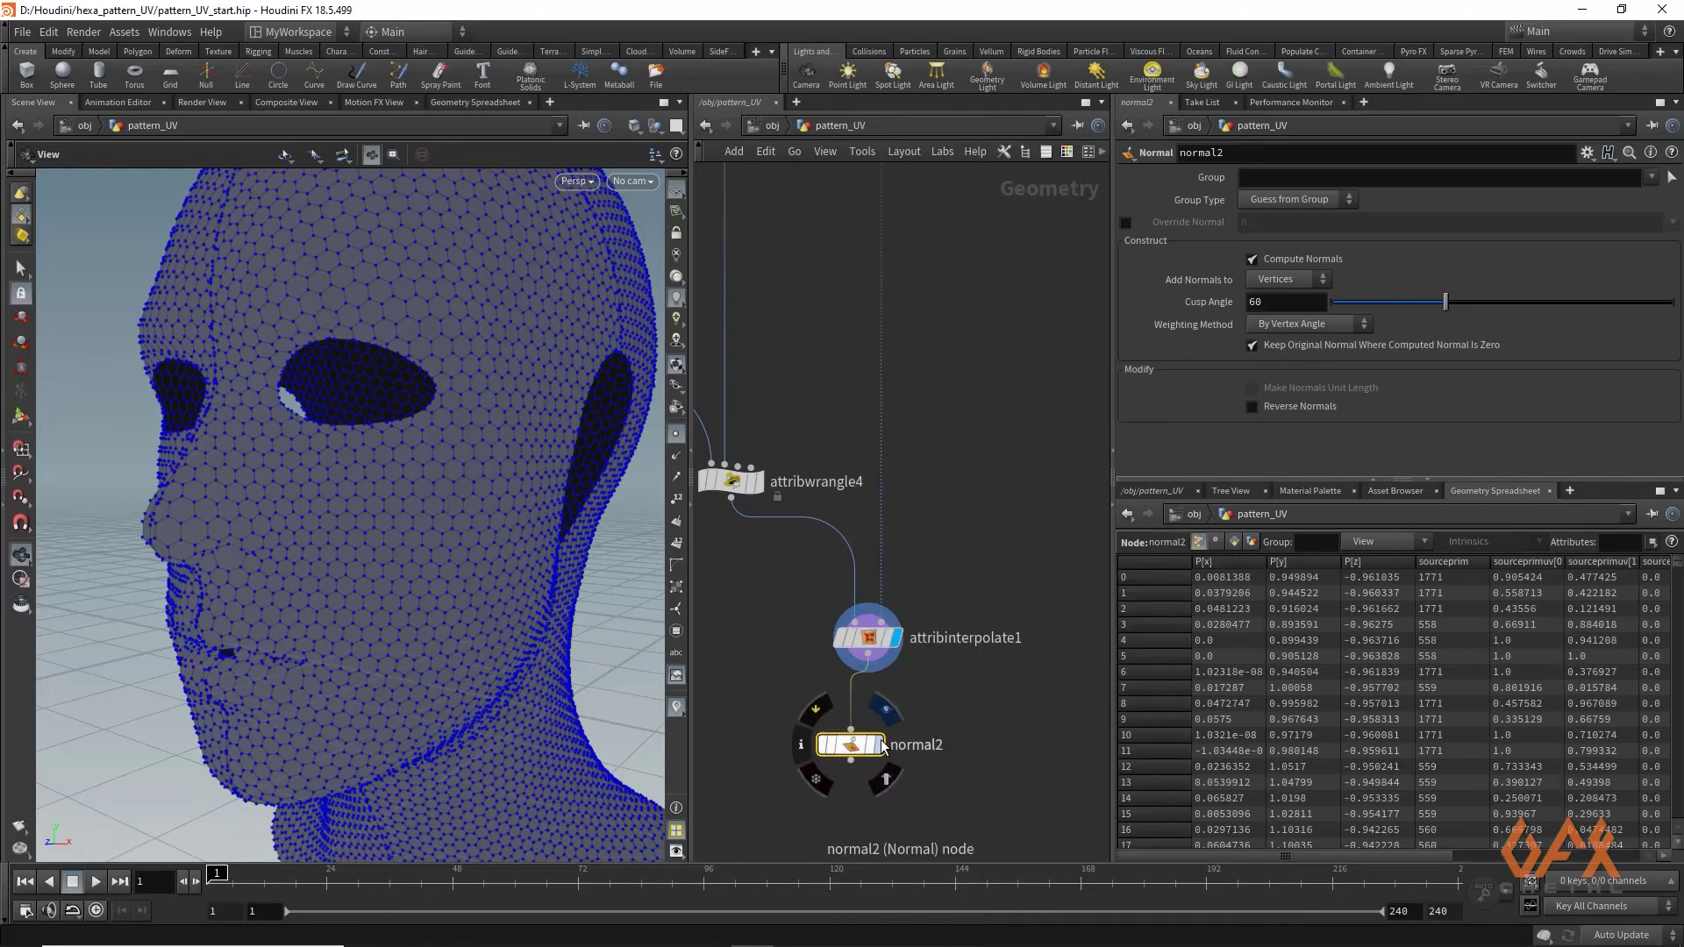
left_click(872, 746)
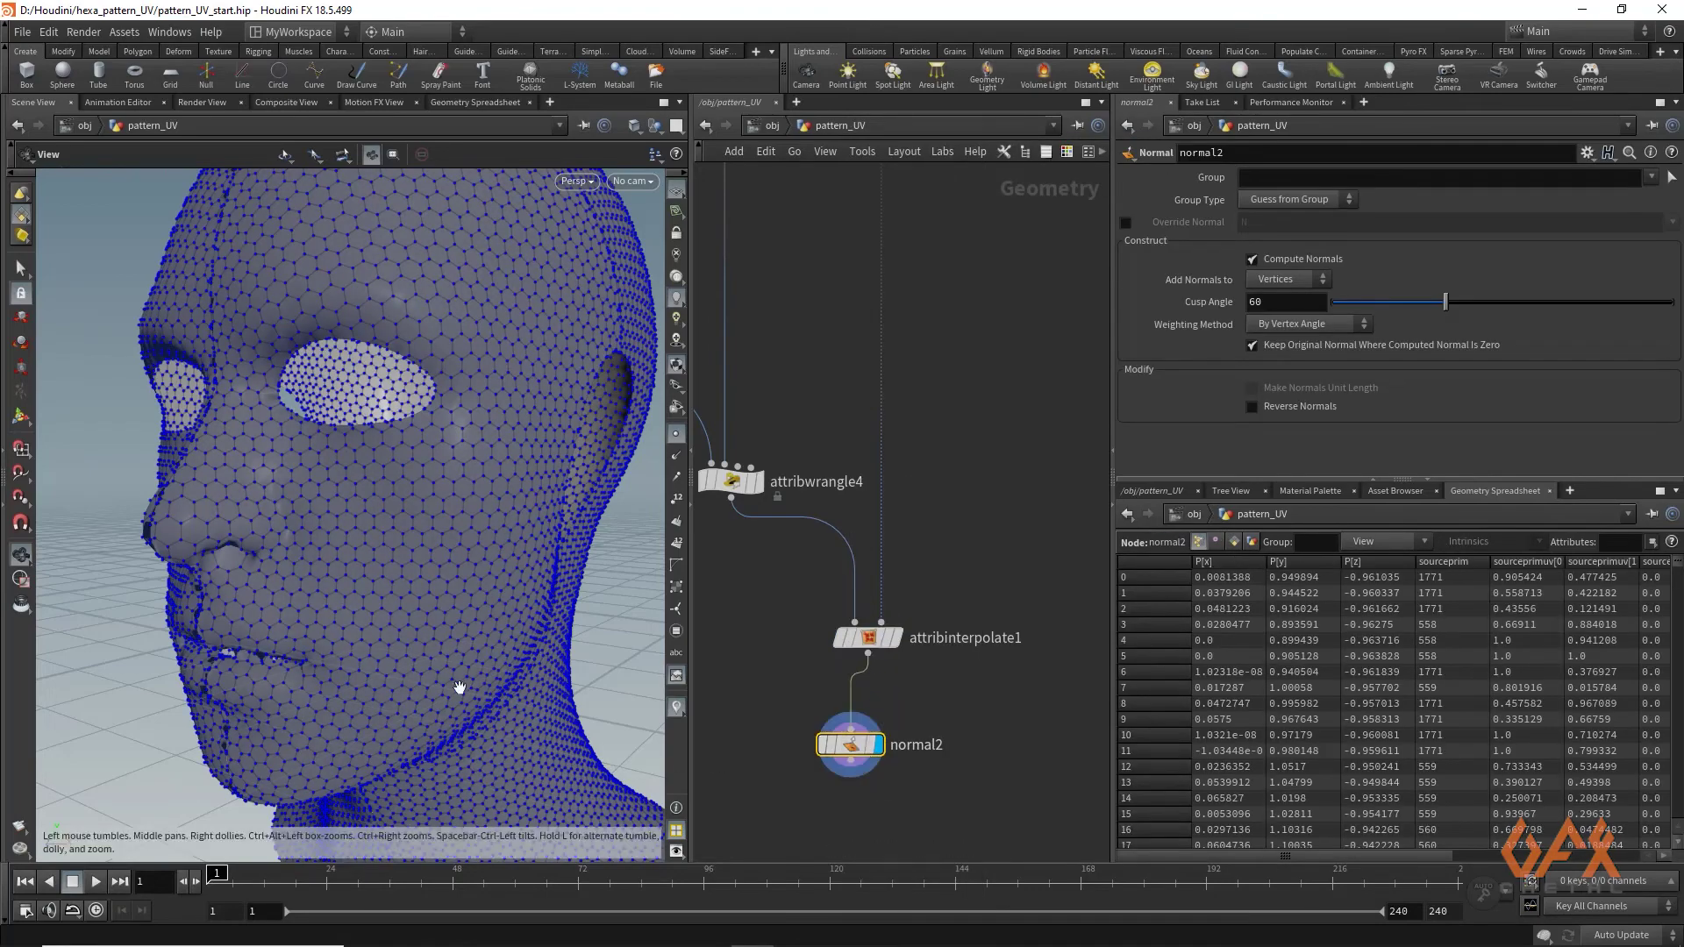
Hide the point markers in the viewport and inspect the hexagon-patterned head from several angles
right_click_drag(549, 516, 334, 529)
left_click_drag(334, 529, 439, 465)
scroll(439, 465, "up", 5)
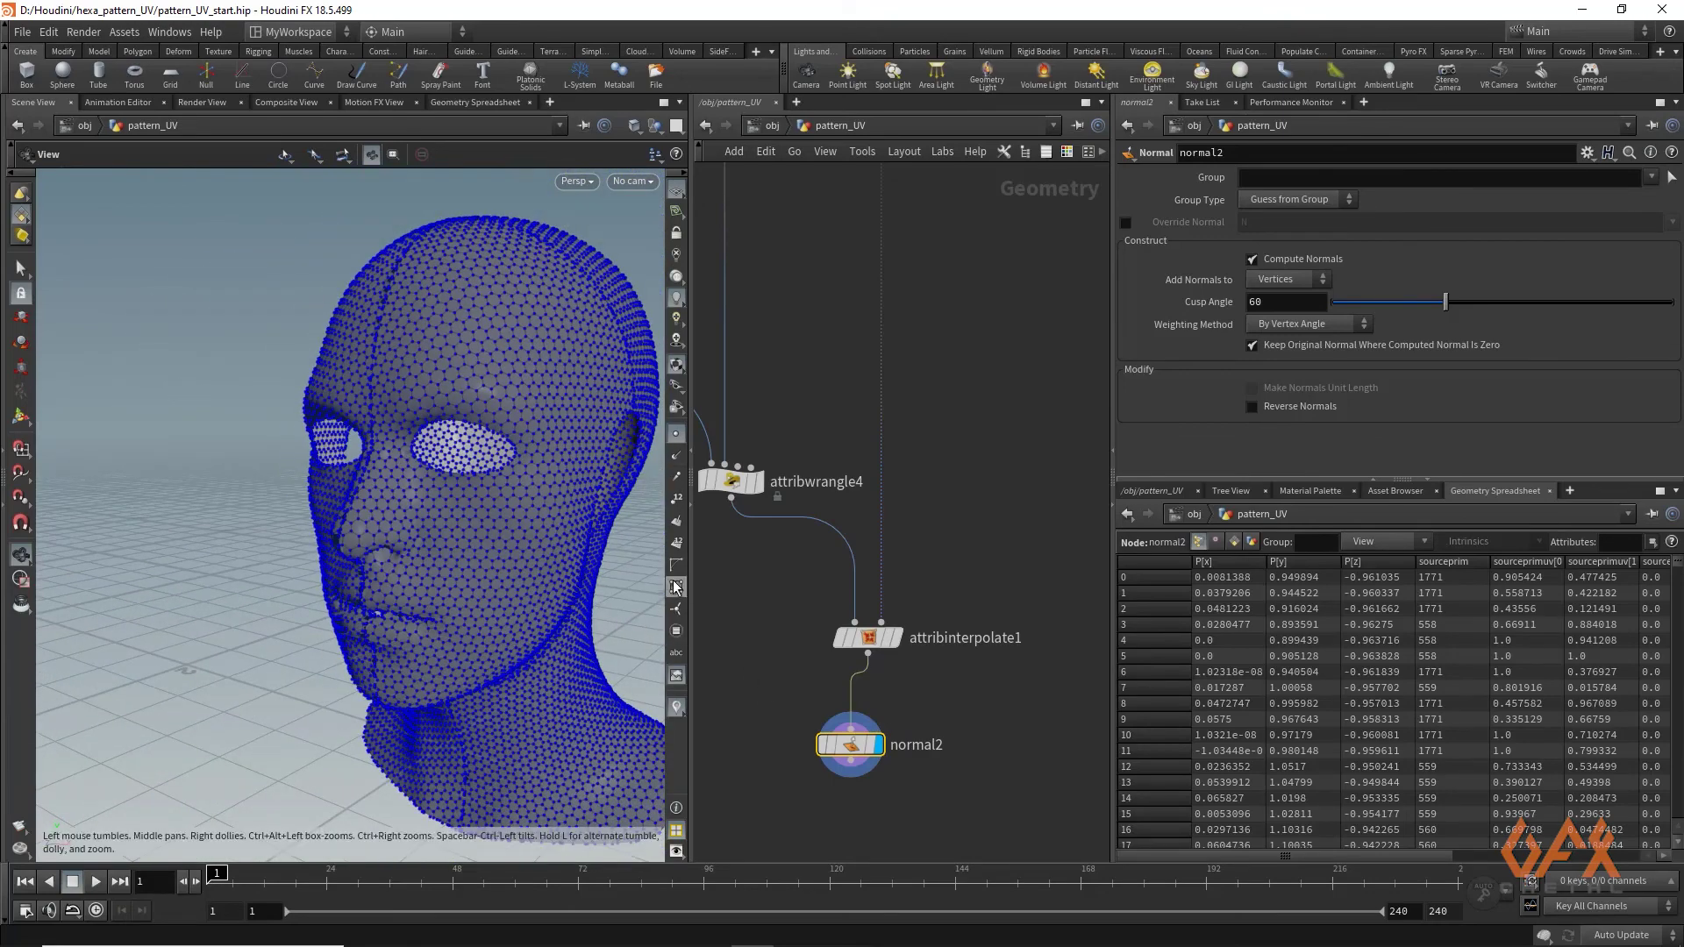
left_click(676, 433)
scroll(536, 410, "down", 4)
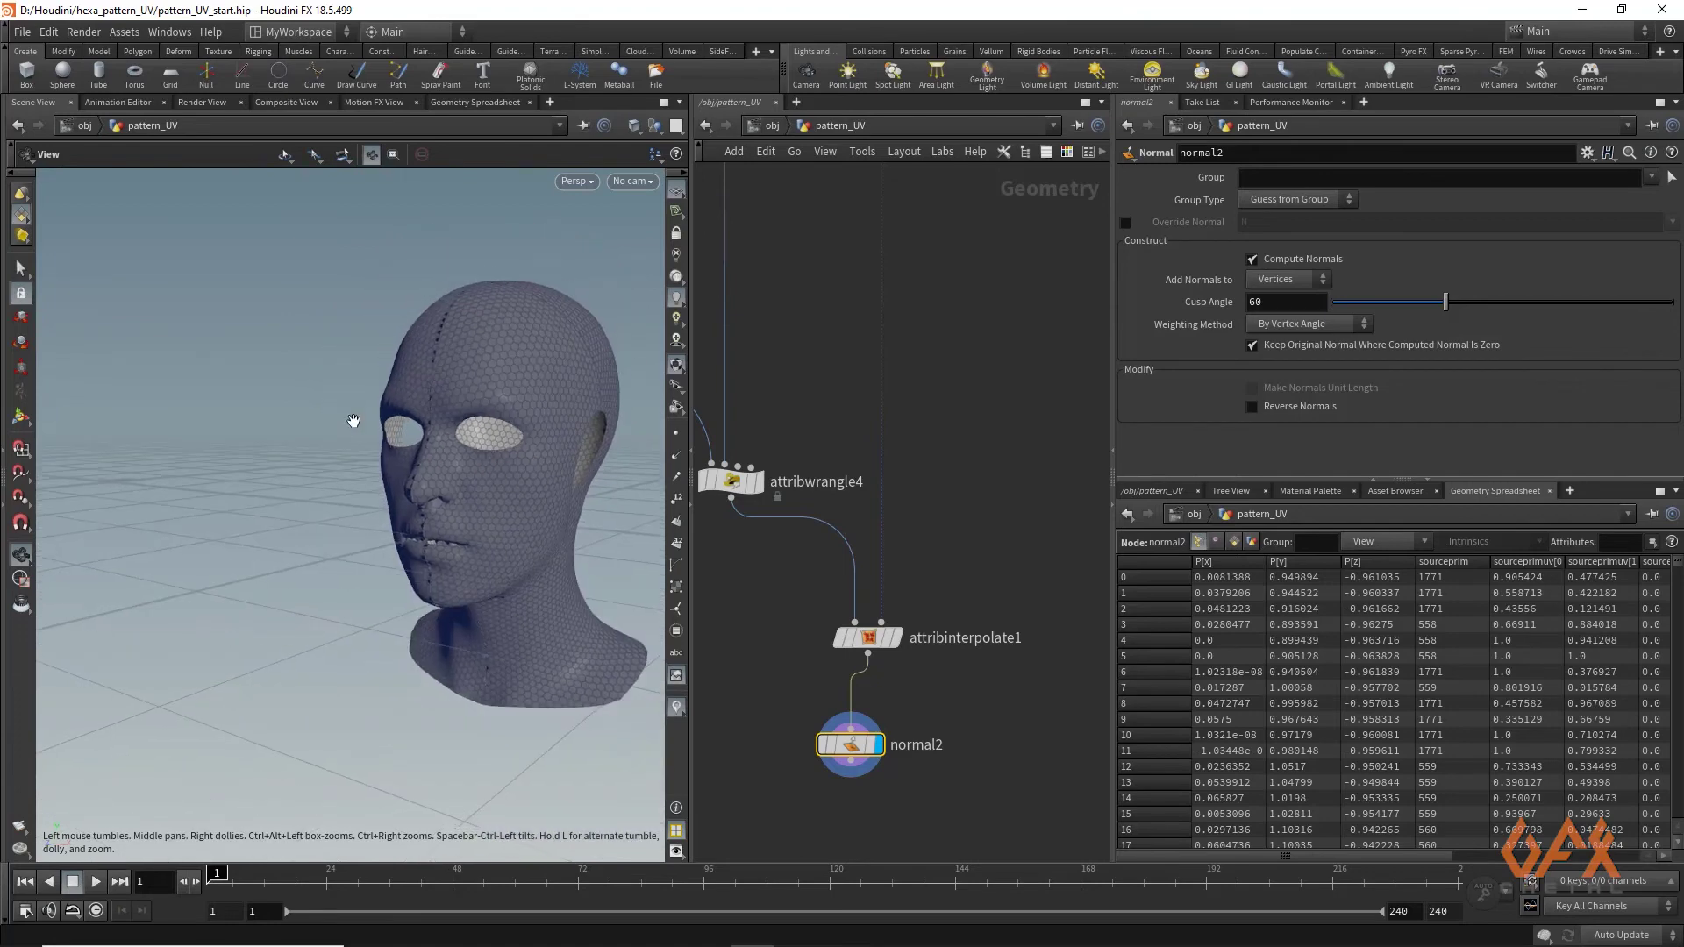
left_click_drag(353, 421, 403, 435)
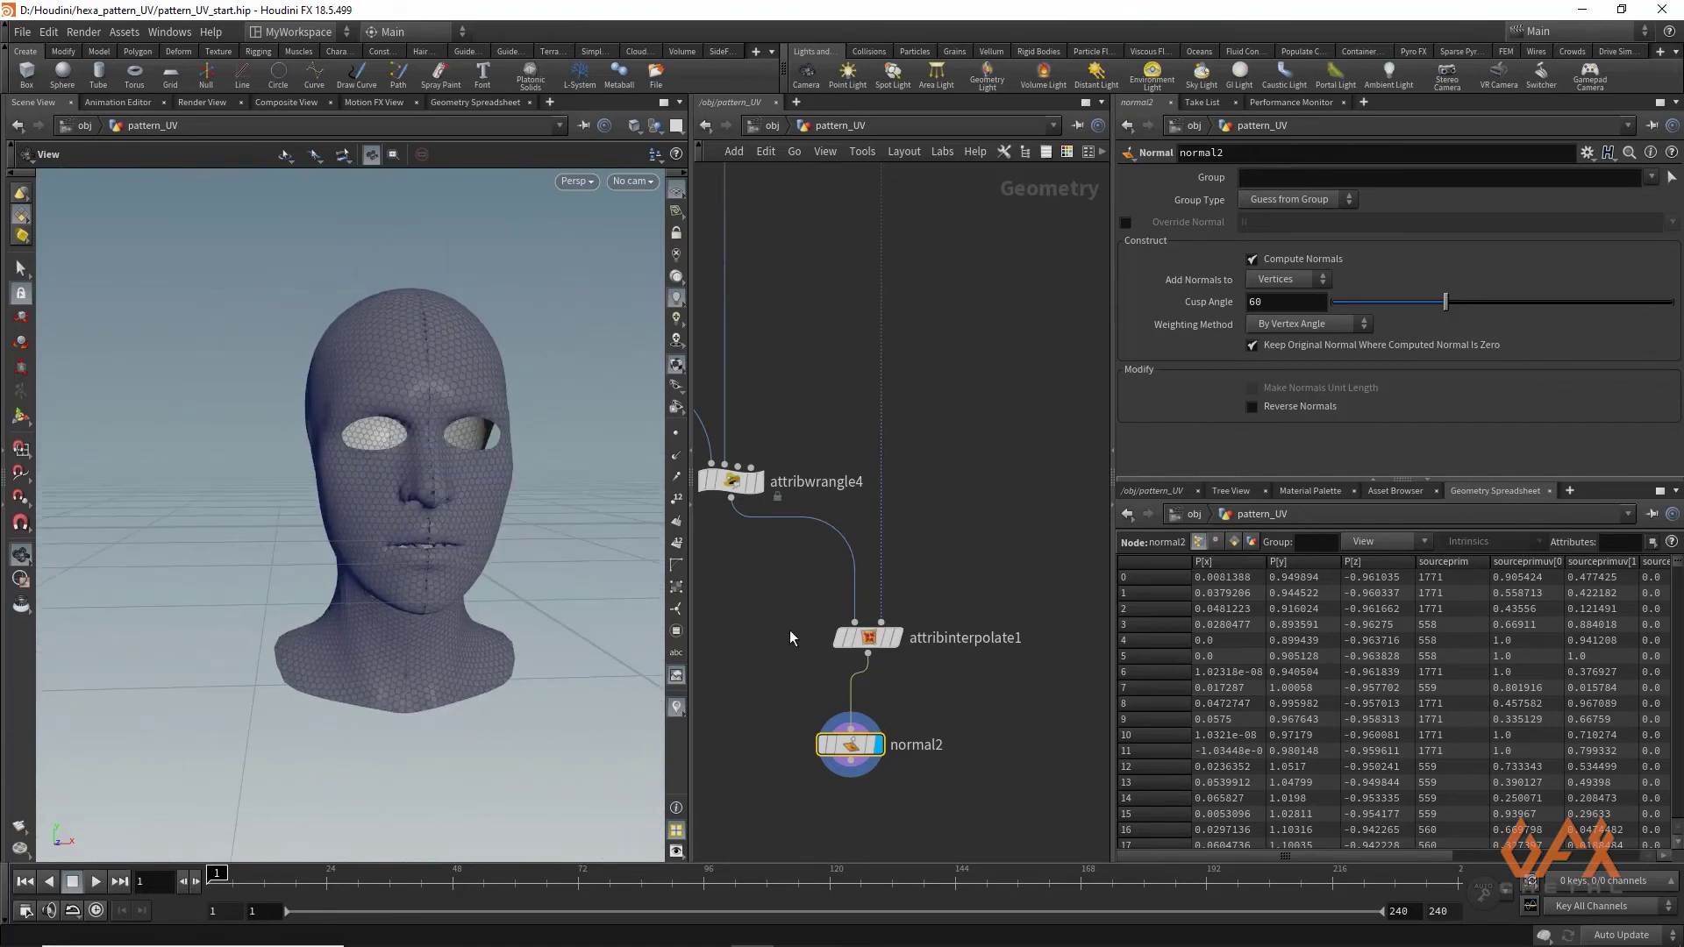
Set Select Input on switch1 to 1 to feed the Puzzle pattern into boolean1
middle_click_drag(729, 488, 1321, 771)
middle_click_drag(930, 640, 965, 808)
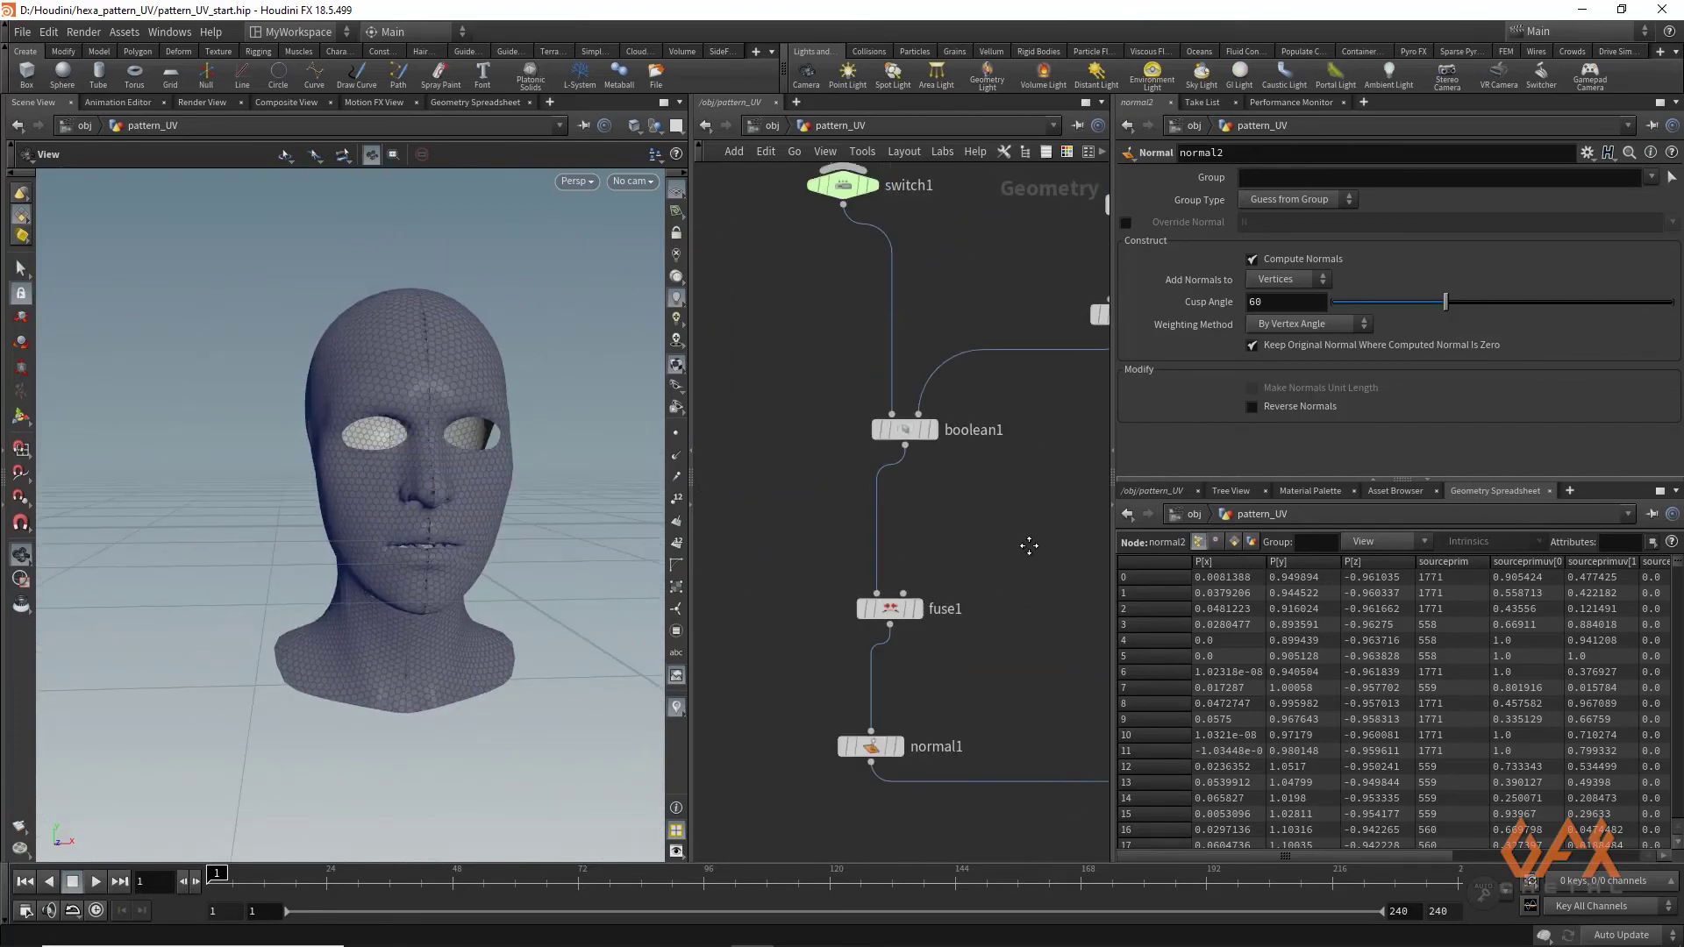
scroll(965, 807, "down", 3)
left_click(901, 379)
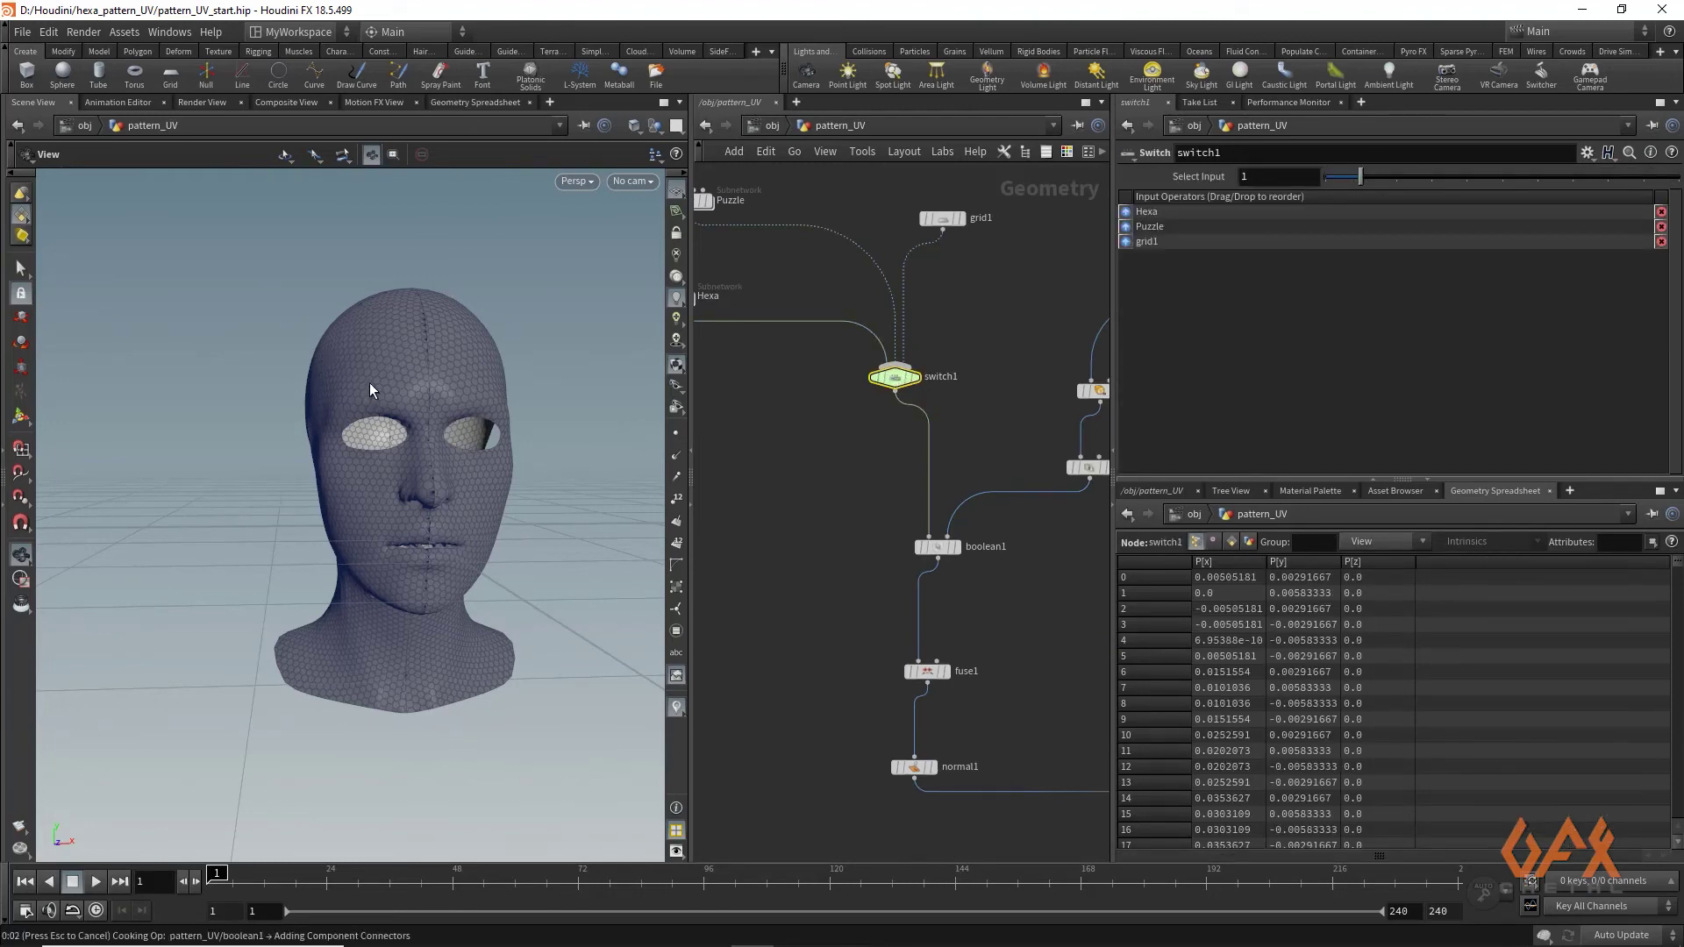
Inspect the puzzle-patterned head, set Select Input on switch1 to 2 for the grid1 pattern, and look over the head again
right_click_drag(350, 346, 599, 395)
left_click_drag(599, 395, 531, 430)
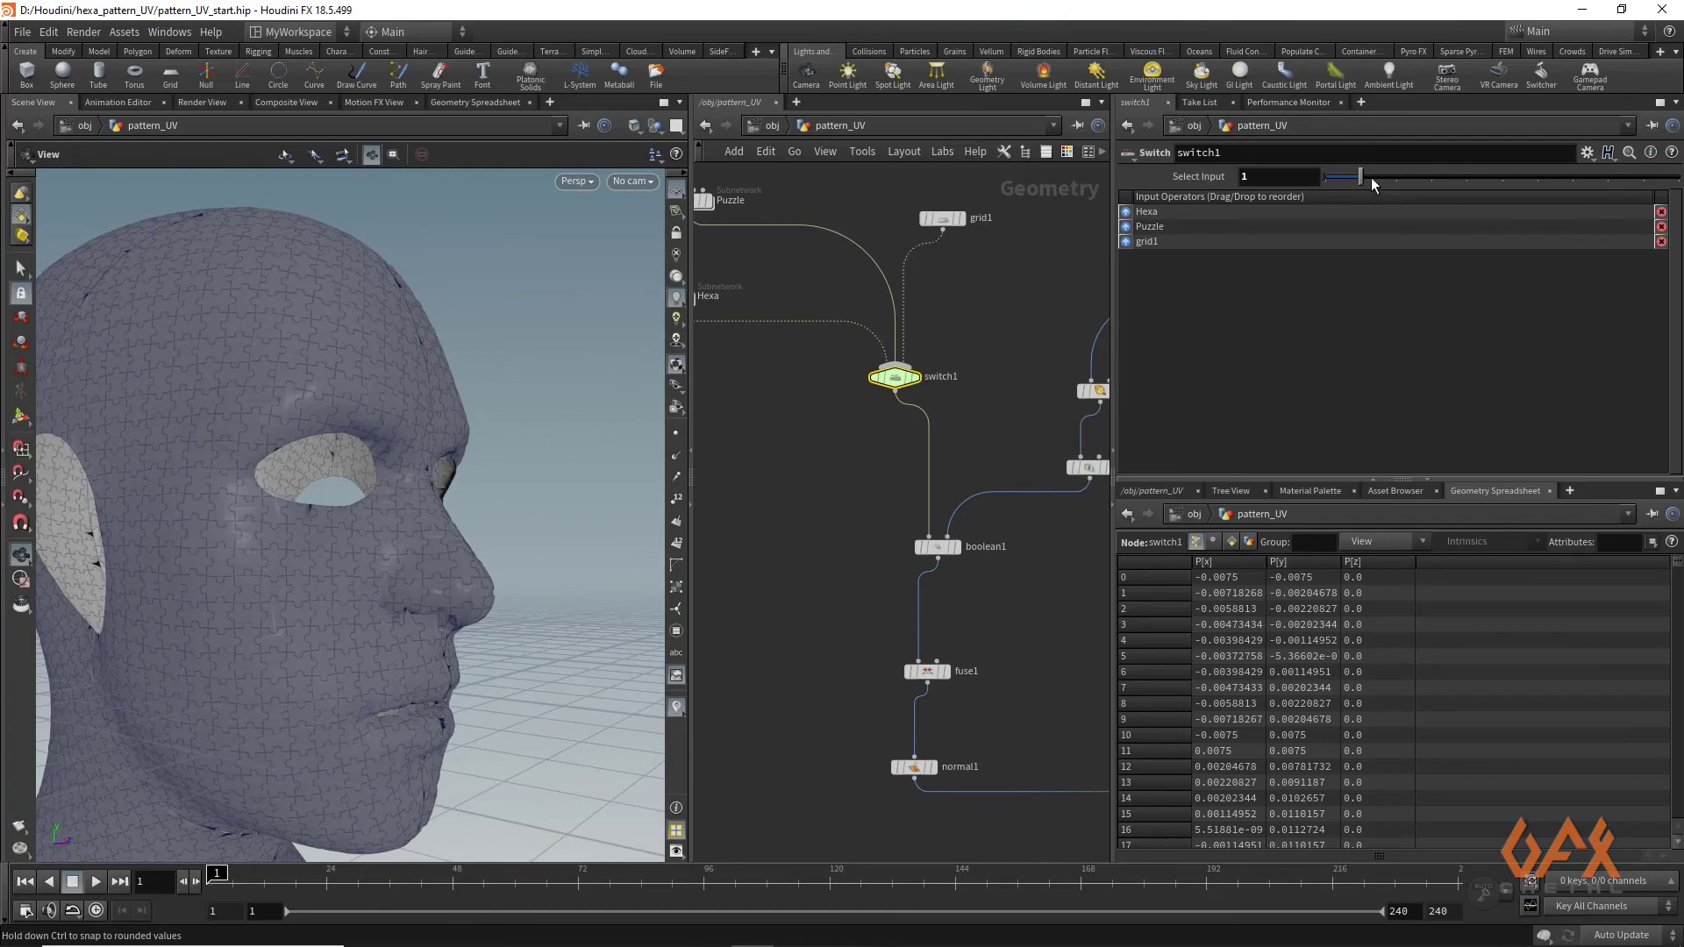
left_click_drag(1371, 177, 1396, 177)
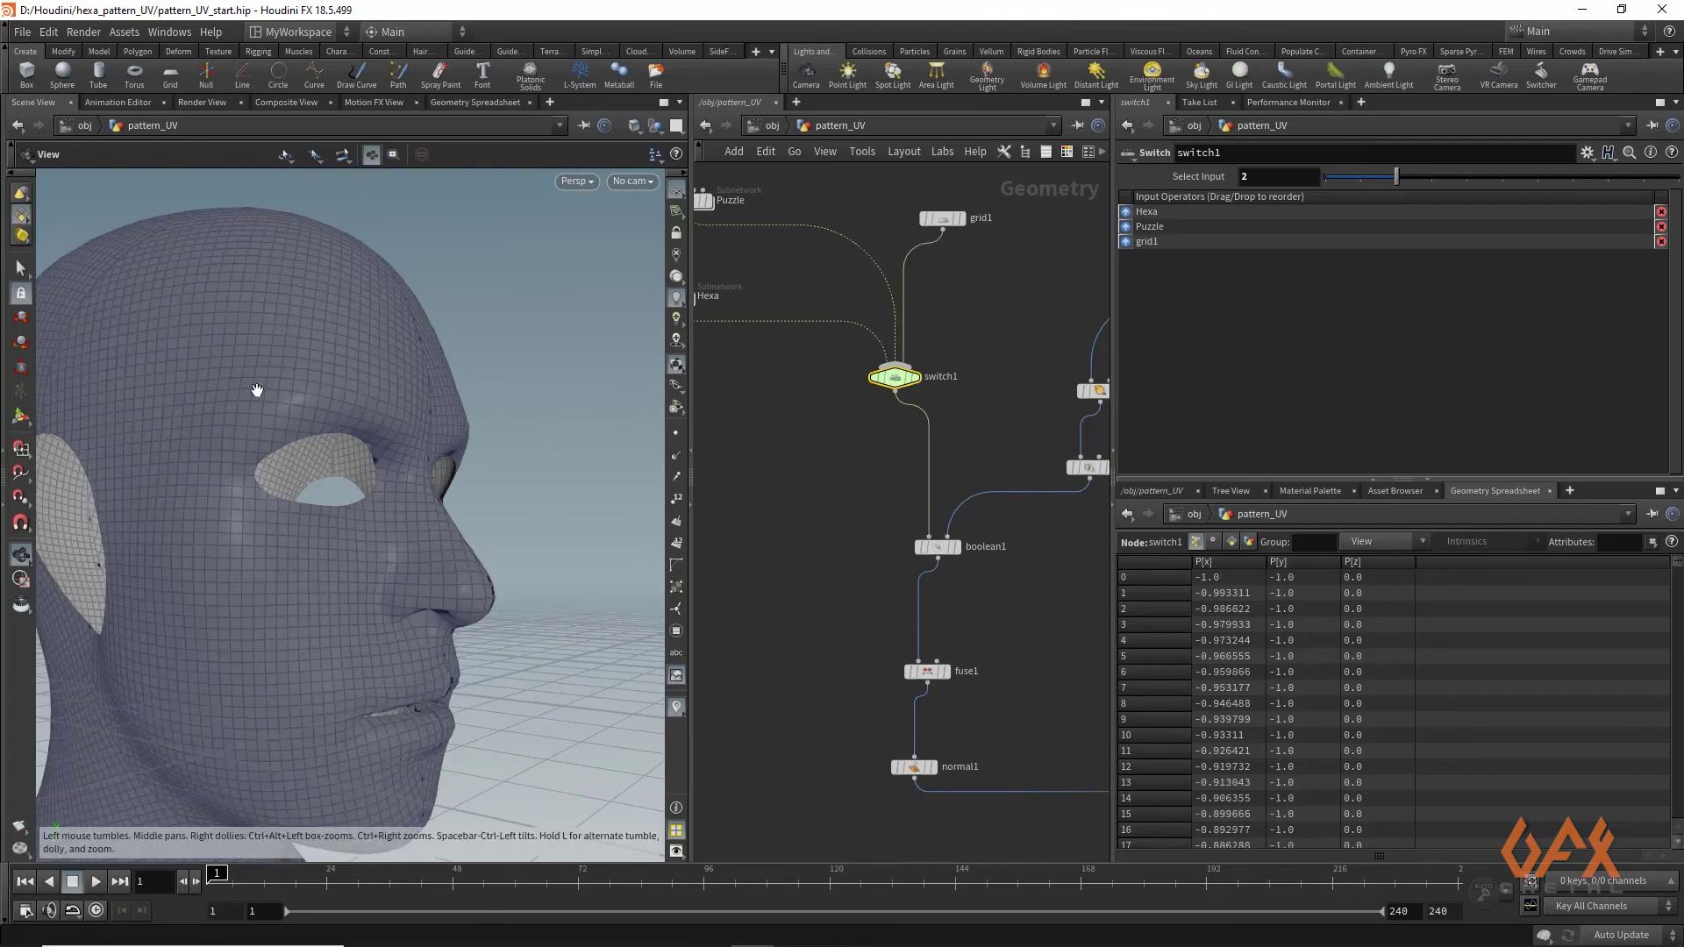
right_click_drag(371, 364, 222, 358)
left_click_drag(288, 459, 327, 489)
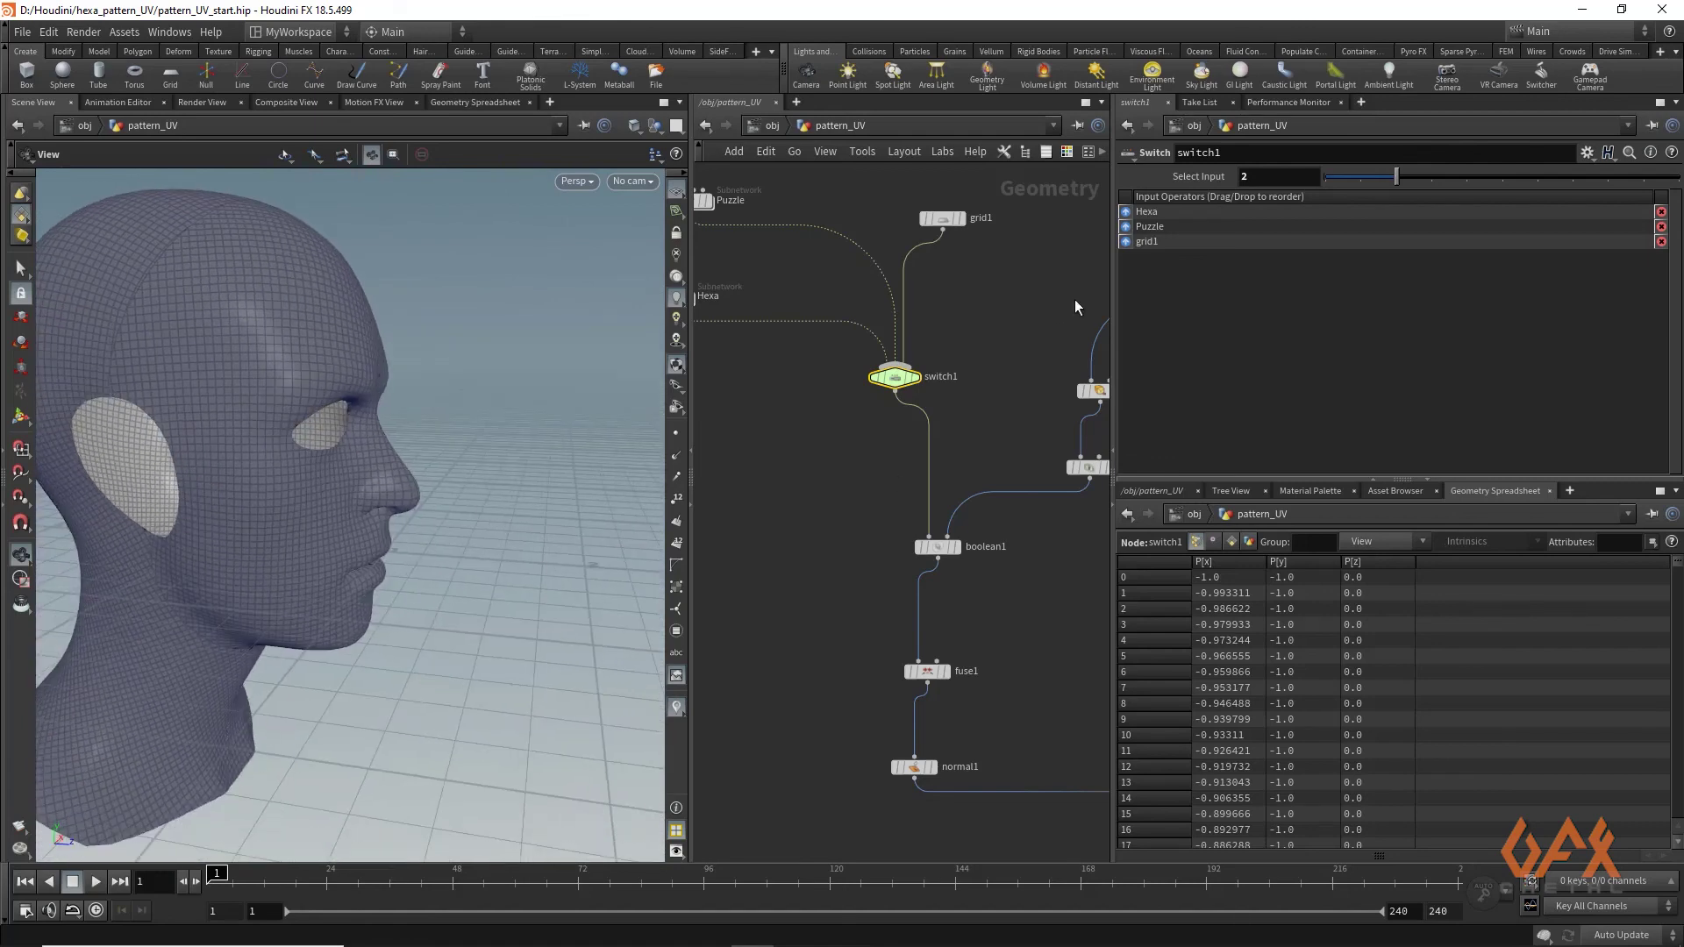
Set Select Input on switch2 to 1 to replace the template head with testgeometry_pighead1, and look over the patterned pig head
middle_click_drag(1075, 301, 835, 646)
middle_click_drag(1000, 422, 885, 552)
left_click(898, 531)
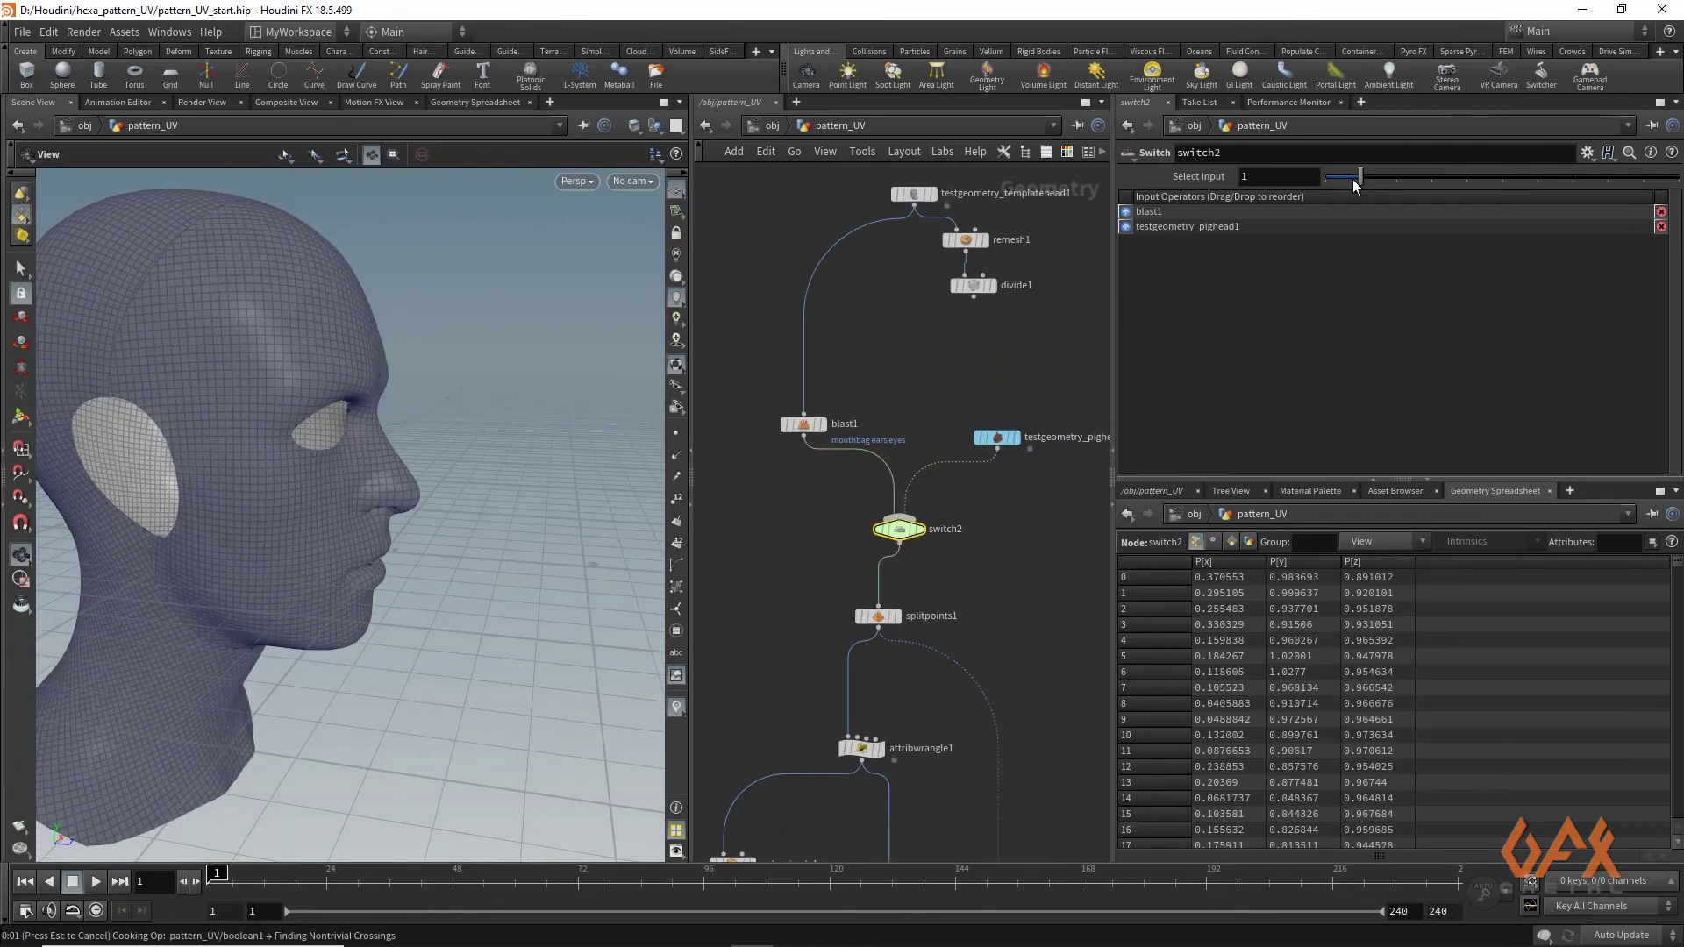
right_click_drag(249, 517, 494, 522)
left_click_drag(494, 522, 290, 579)
Set Select Input on switch1 to 0 to apply the Hexa pattern, and inspect the pig head from several sides
middle_click_drag(798, 575, 950, 464)
left_click(792, 623)
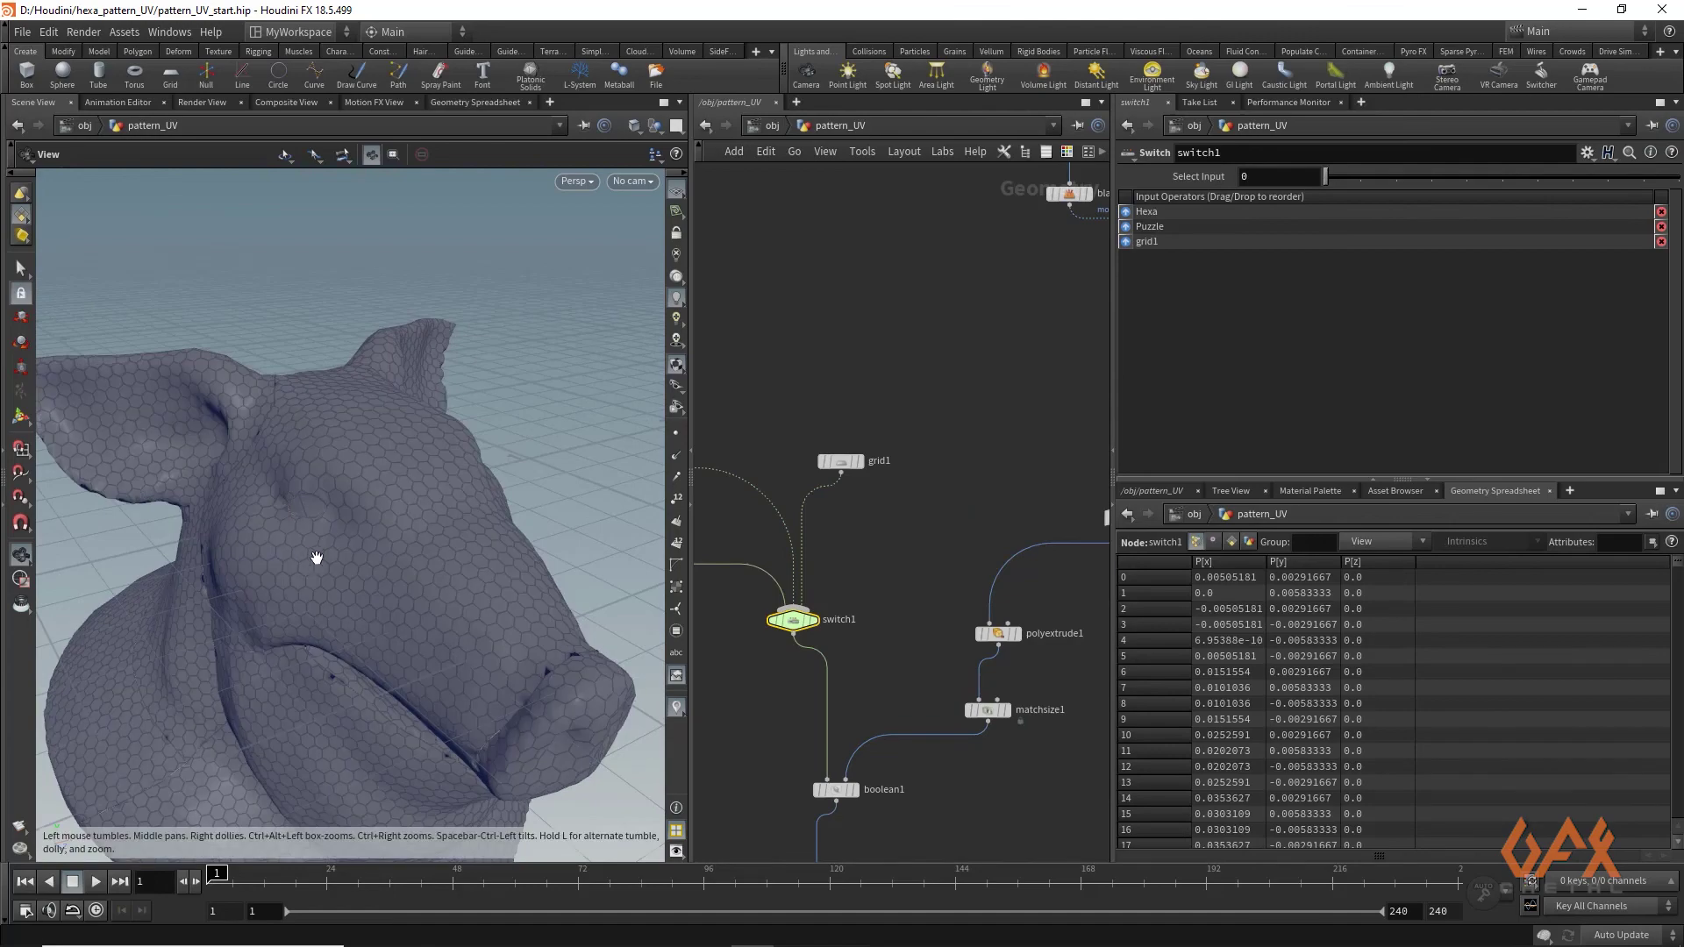
mouse_move(316, 556)
right_mouse_down()
mouse_move(403, 542)
mouse_move(308, 587)
right_mouse_up()
left_click_drag(308, 587, 379, 613)
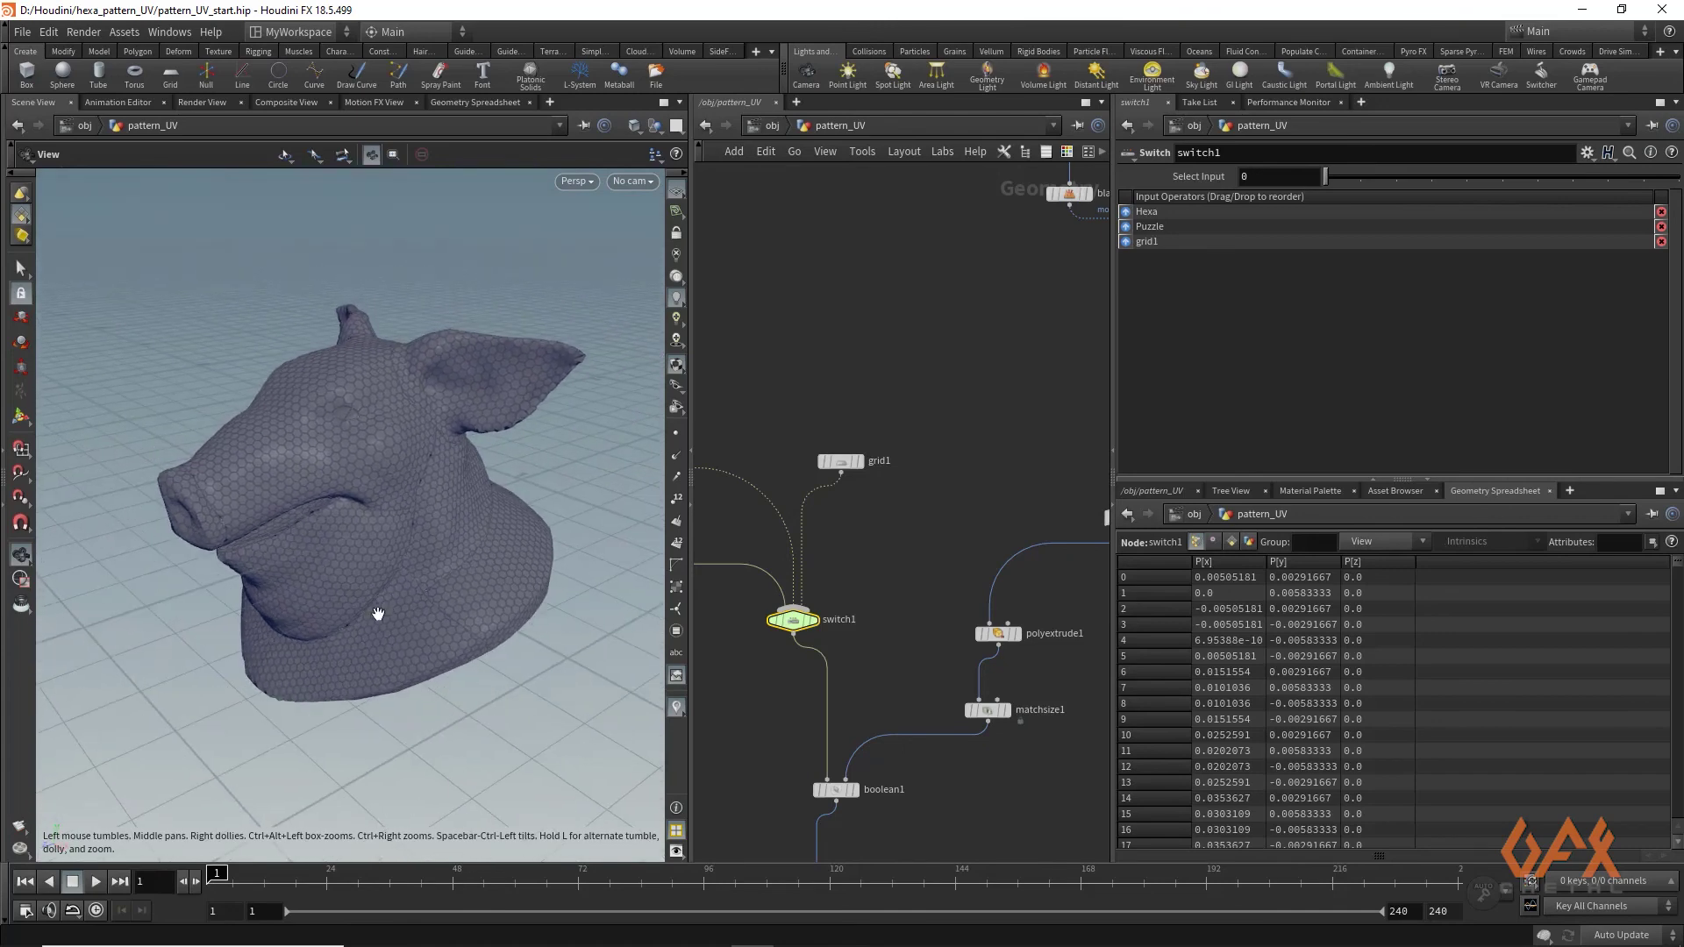